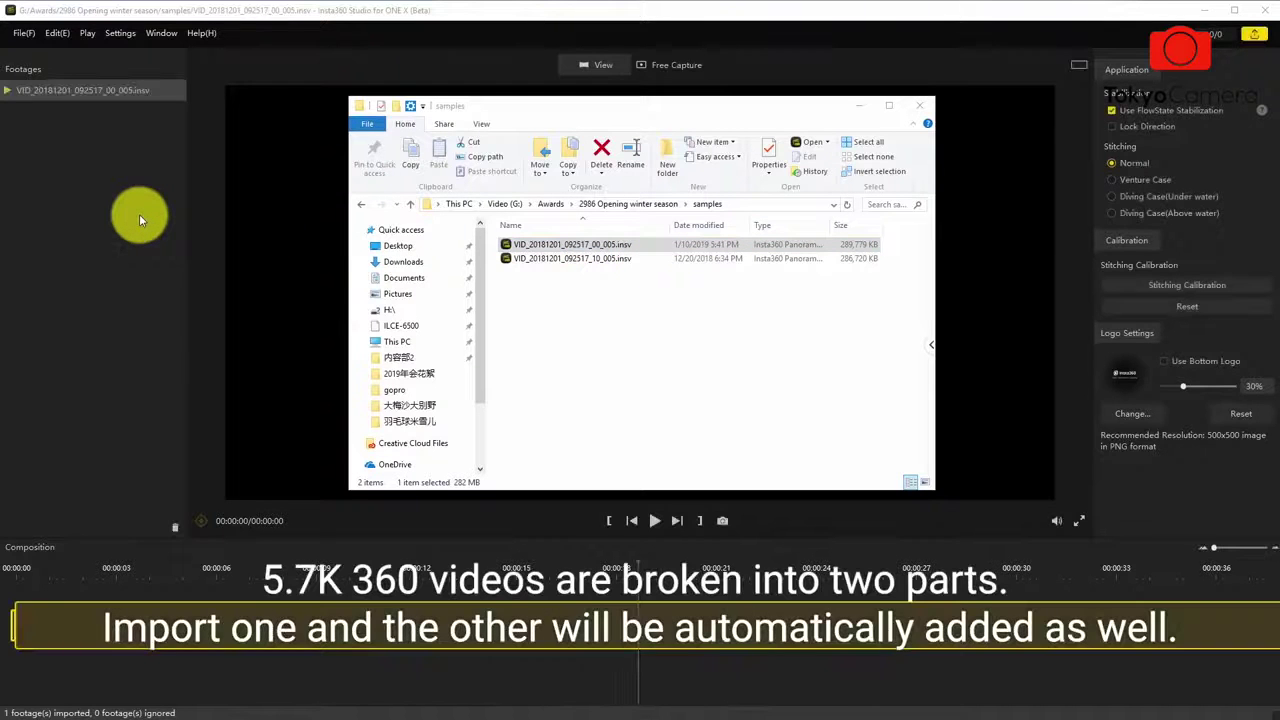
Step: Switch the preview to the Fisheye projection and pause playback at about 00:00:23 with the snowboarder near the centre of the view
click(1080, 62)
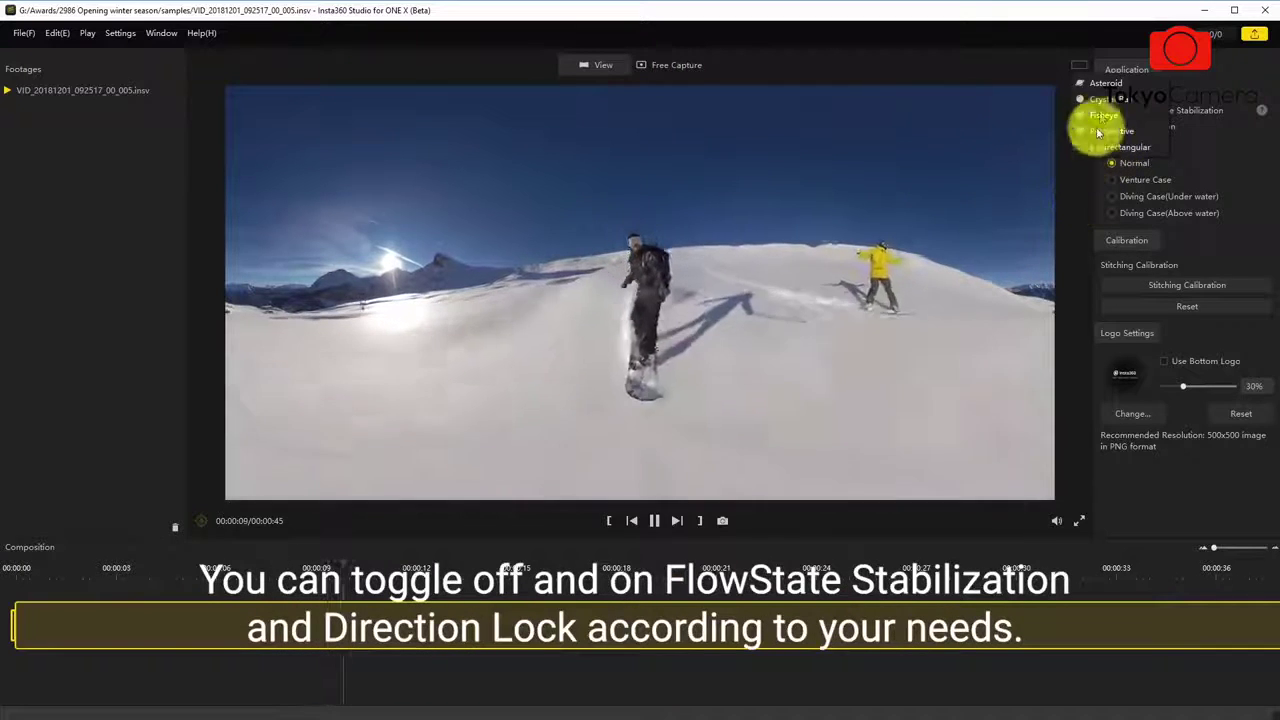
click(1101, 118)
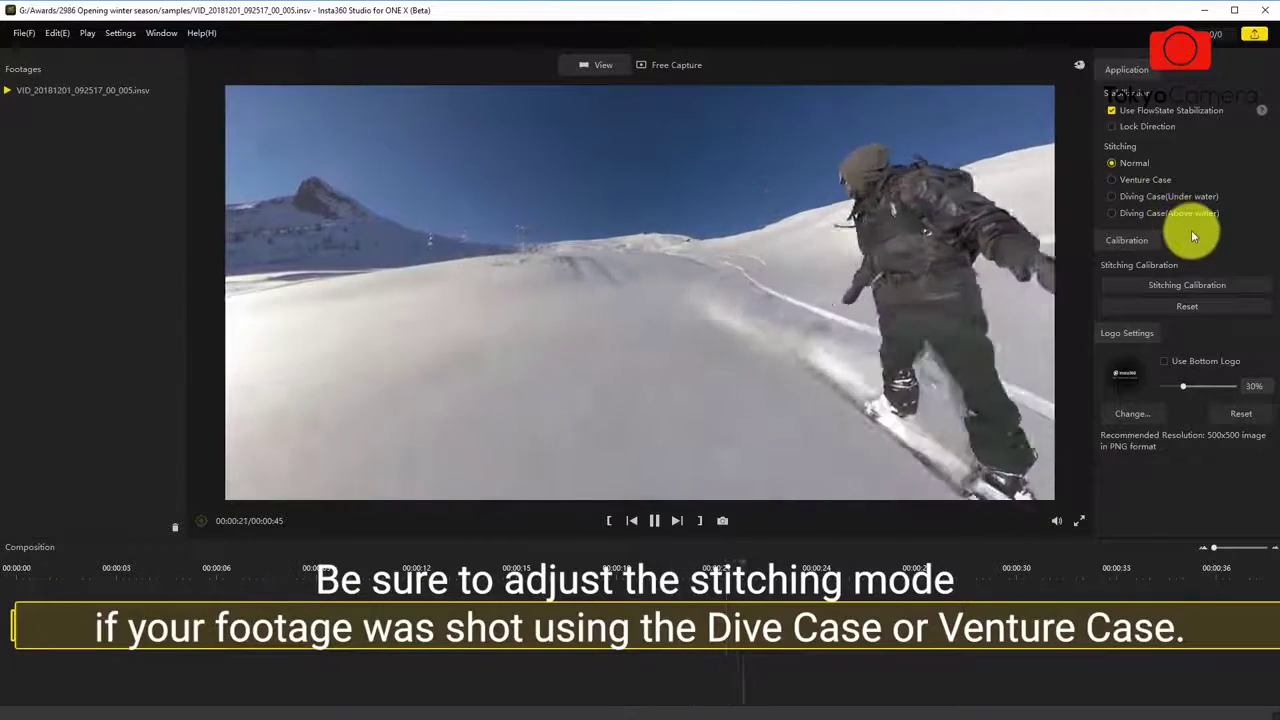
key(space)
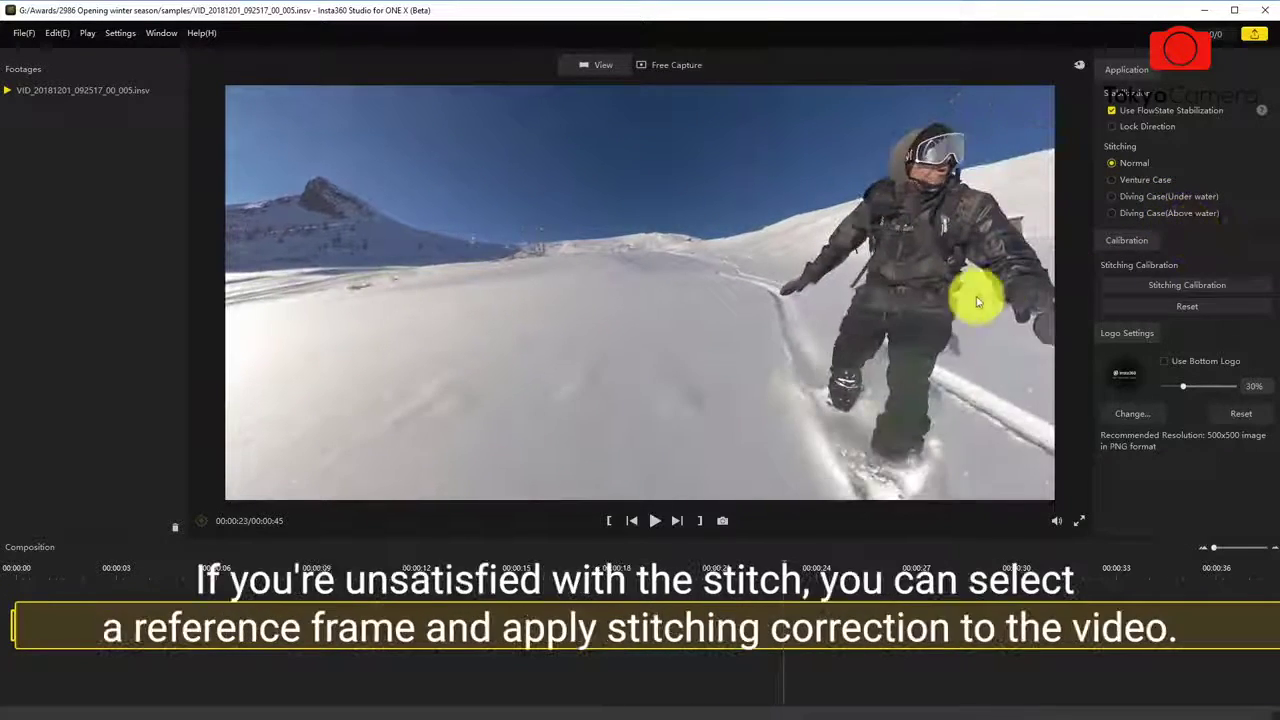
drag(796, 303, 563, 314)
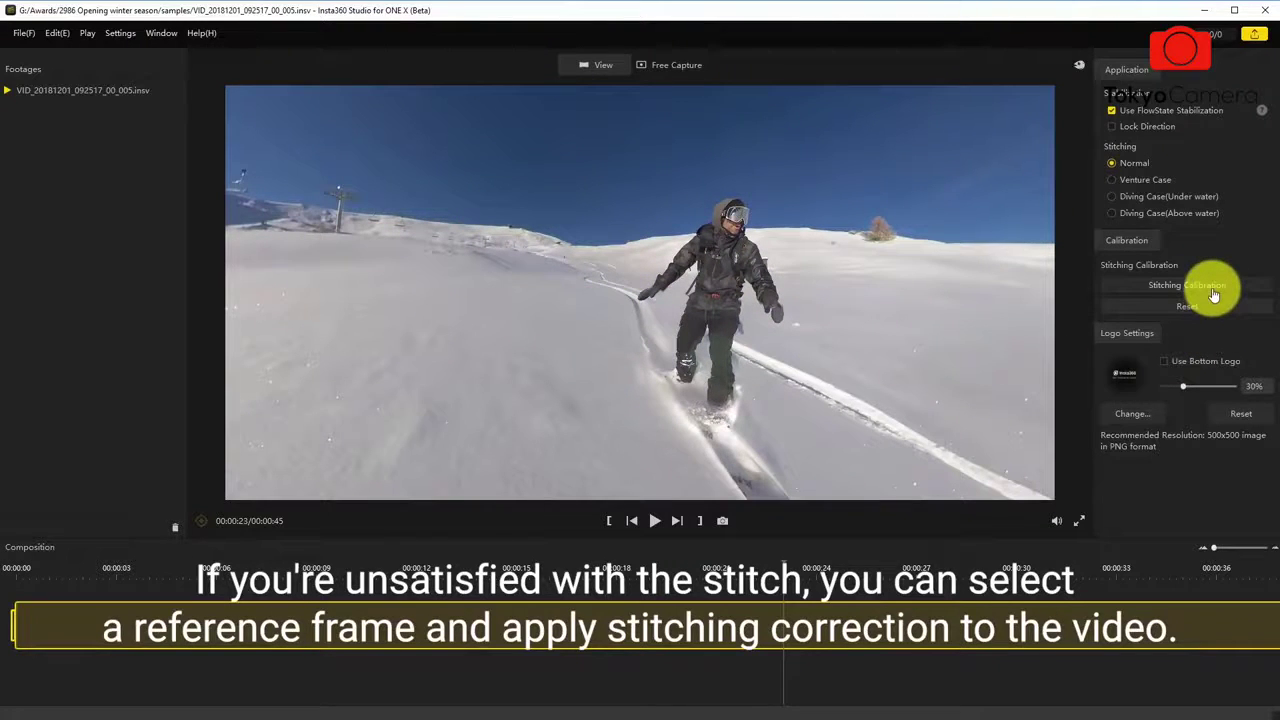
Step: Trim the clip so that it runs from about 00:00:01 to about 00:00:44
drag(1213, 548, 1229, 553)
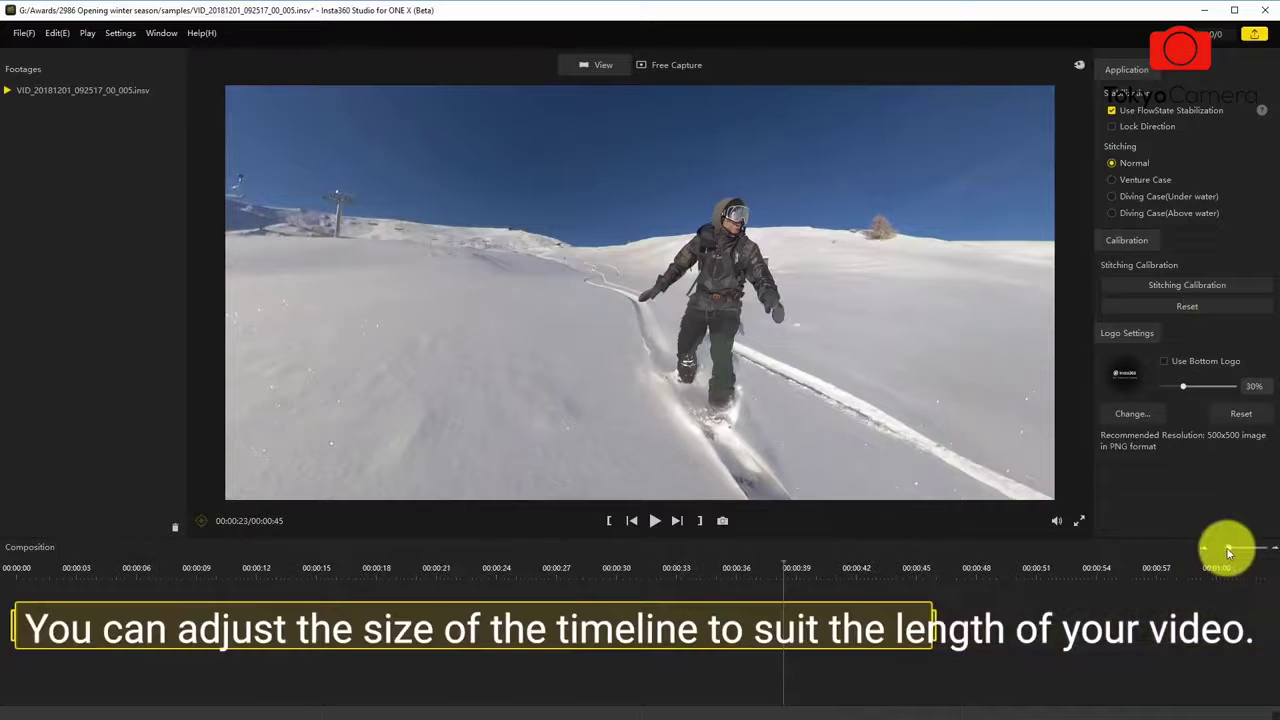
click(57, 33)
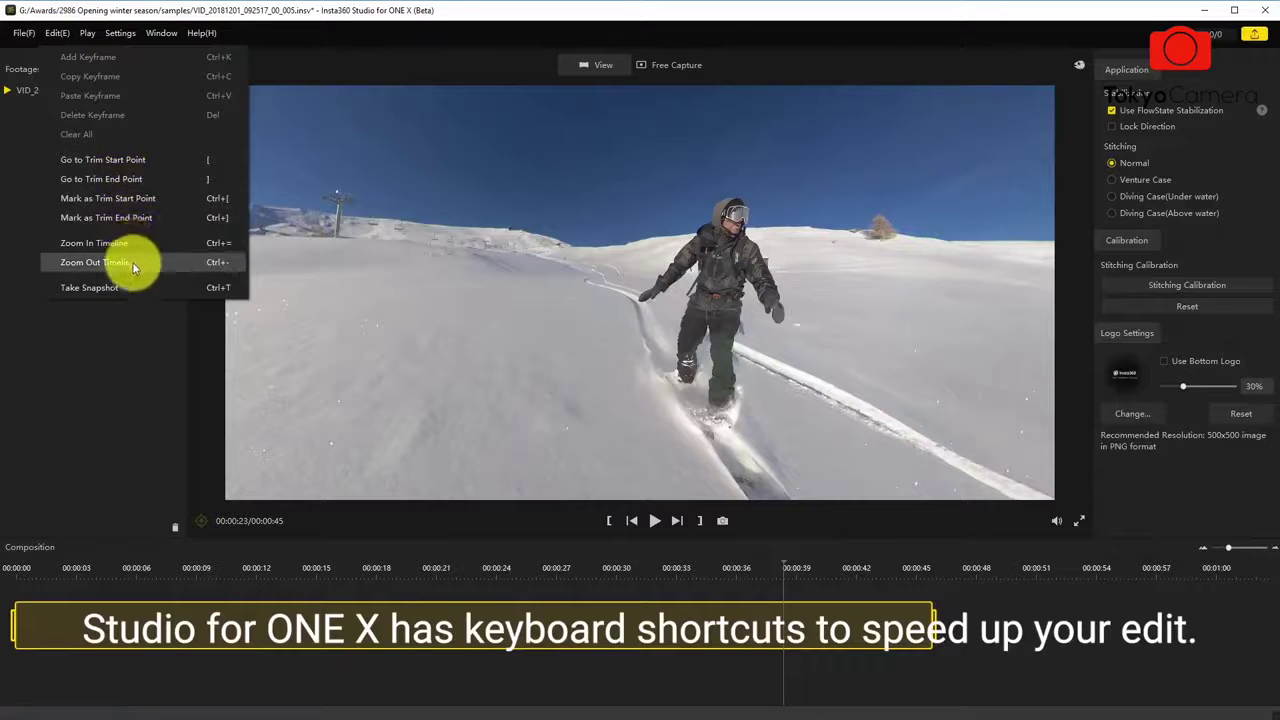
click(608, 522)
click(608, 522)
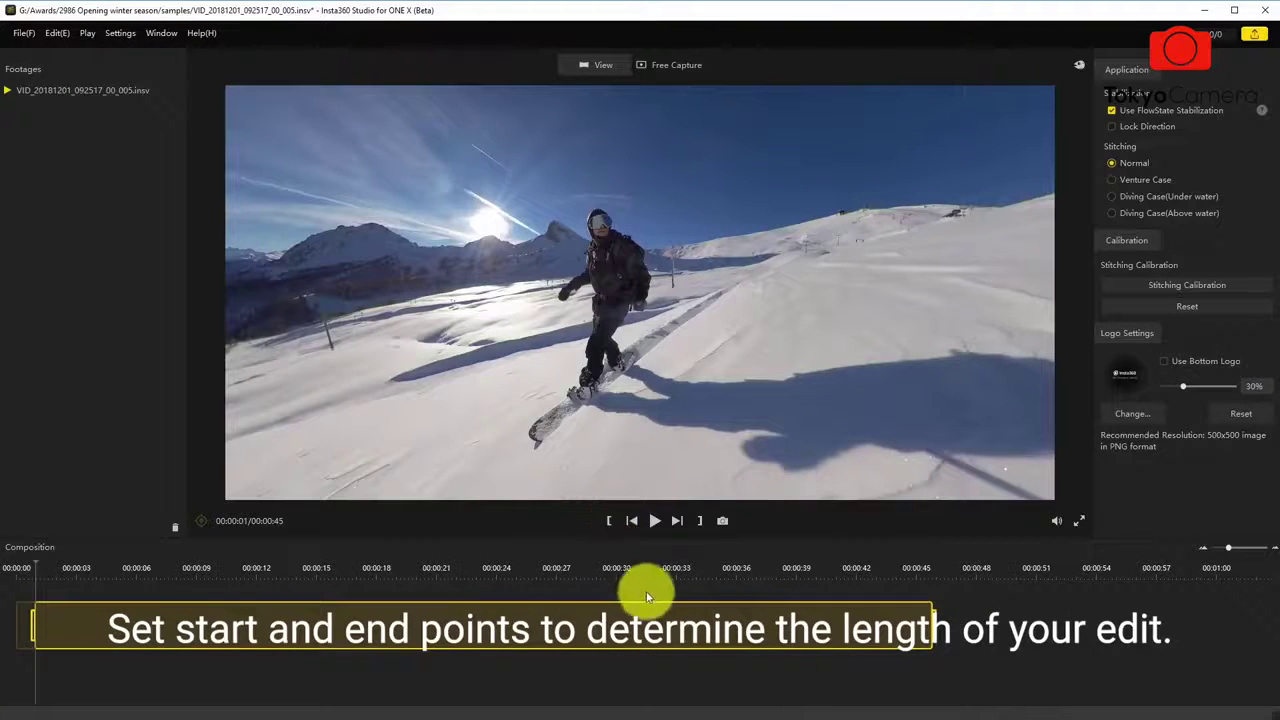
click(898, 569)
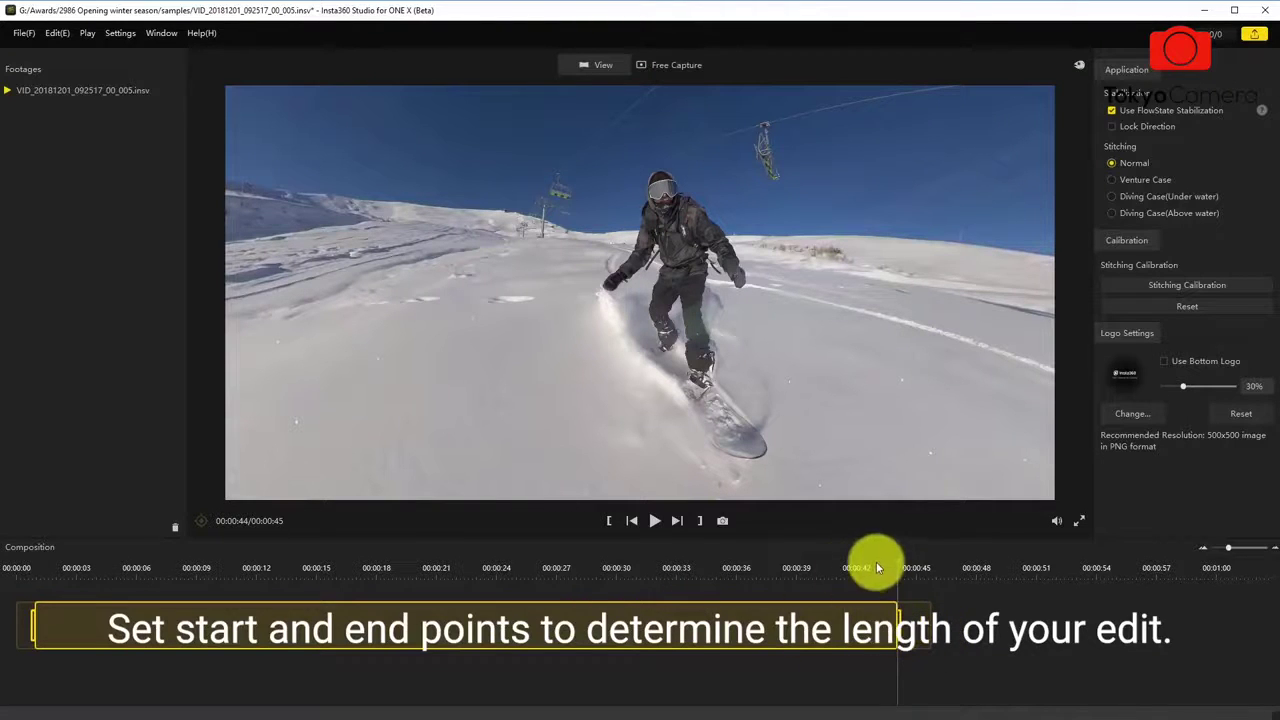
Step: Play the beginning of the trimmed clip briefly, then switch to Free Capture mode and check the aspect ratio options
click(46, 571)
key(space)
key(space)
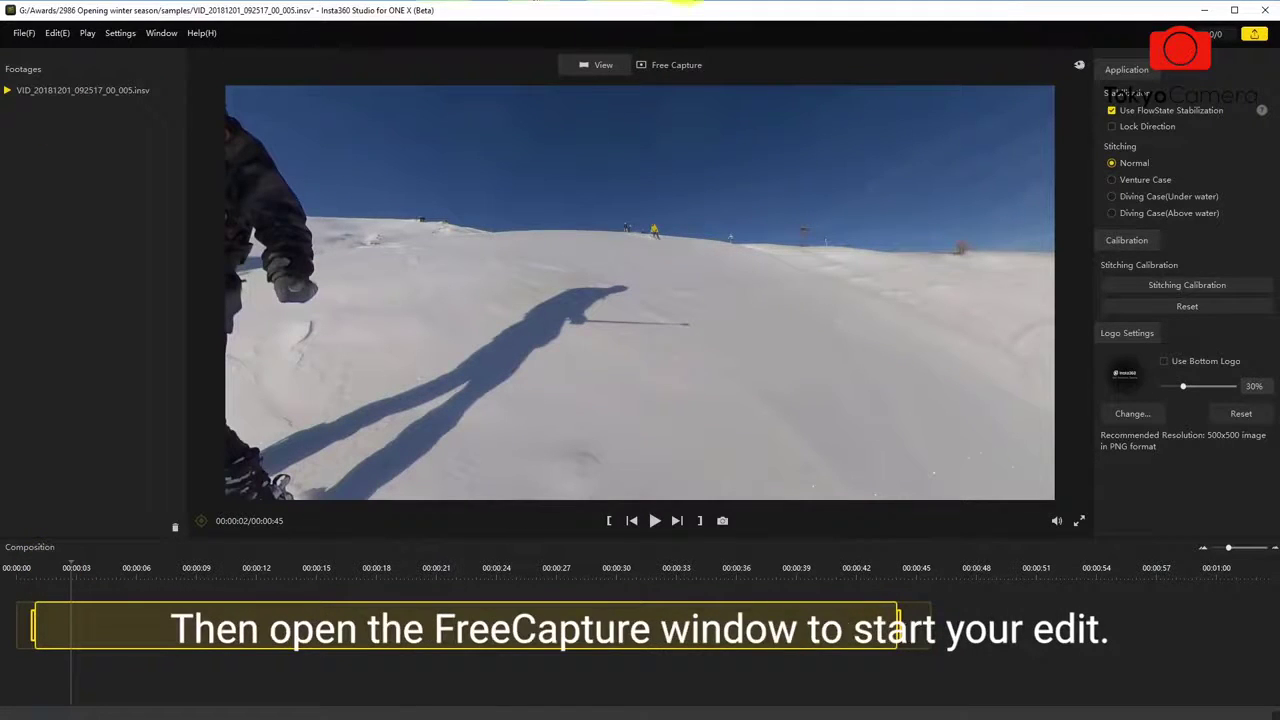
click(690, 67)
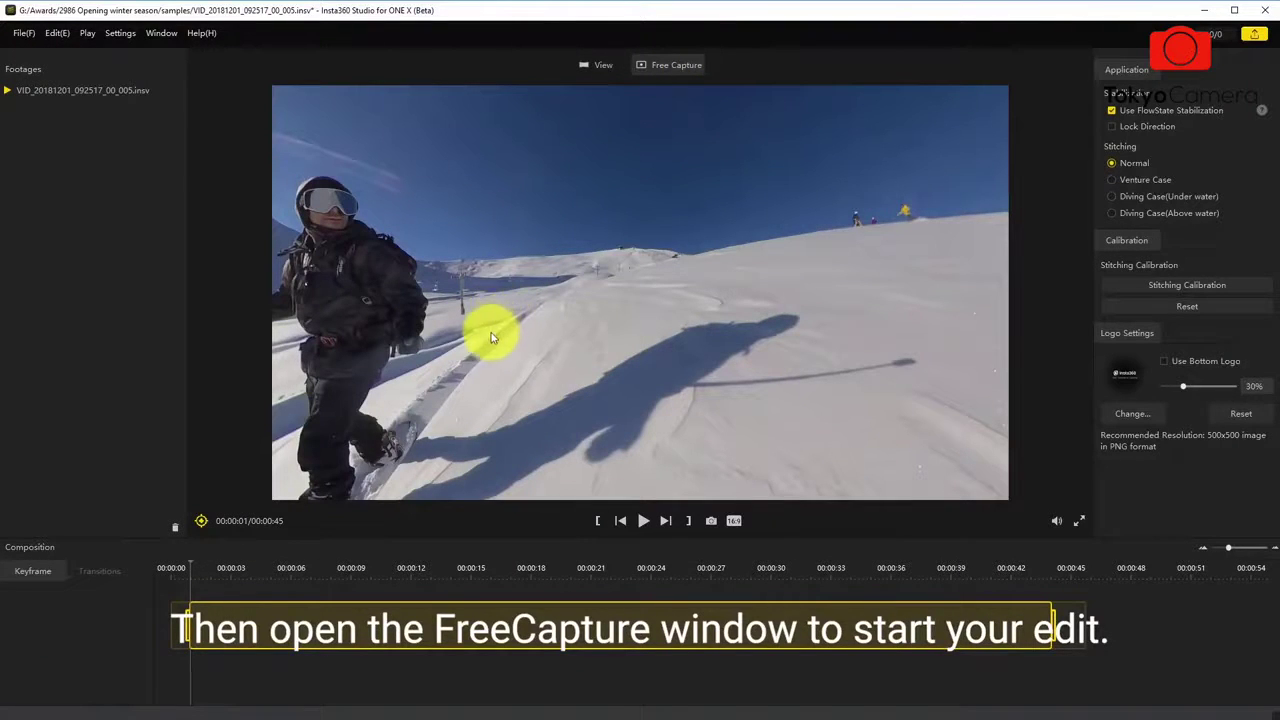
drag(490, 340, 927, 293)
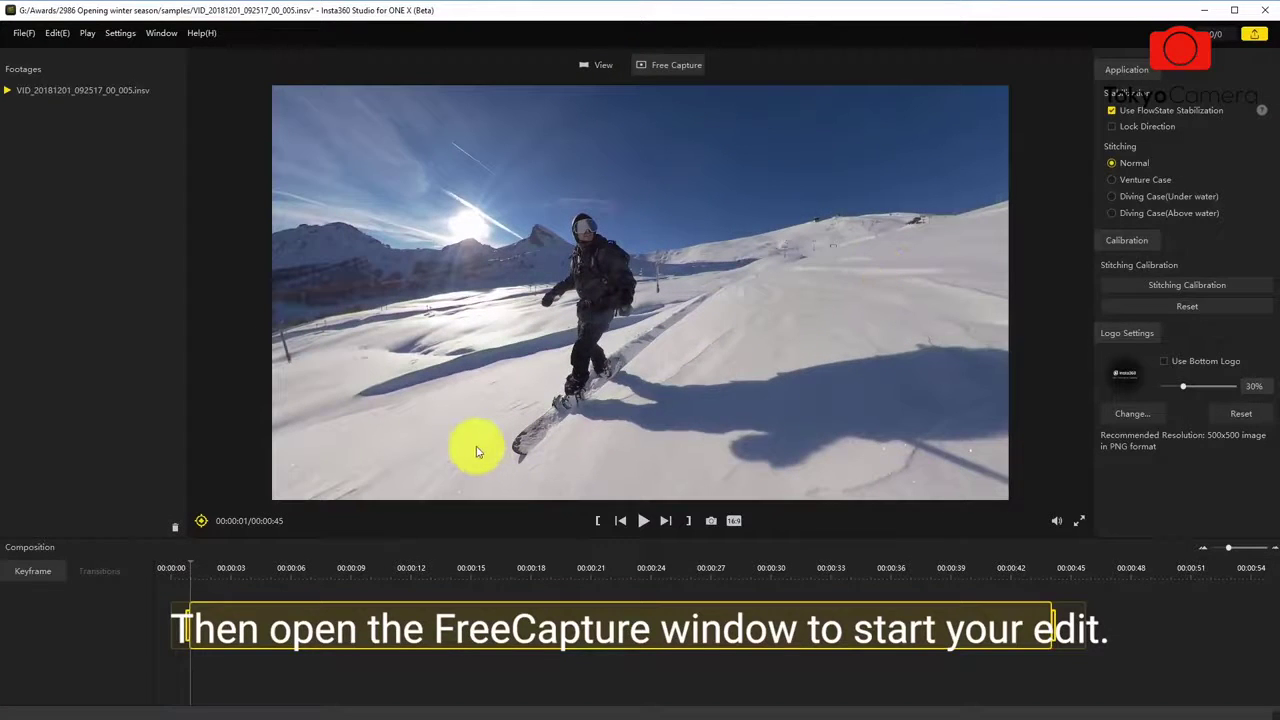
click(735, 521)
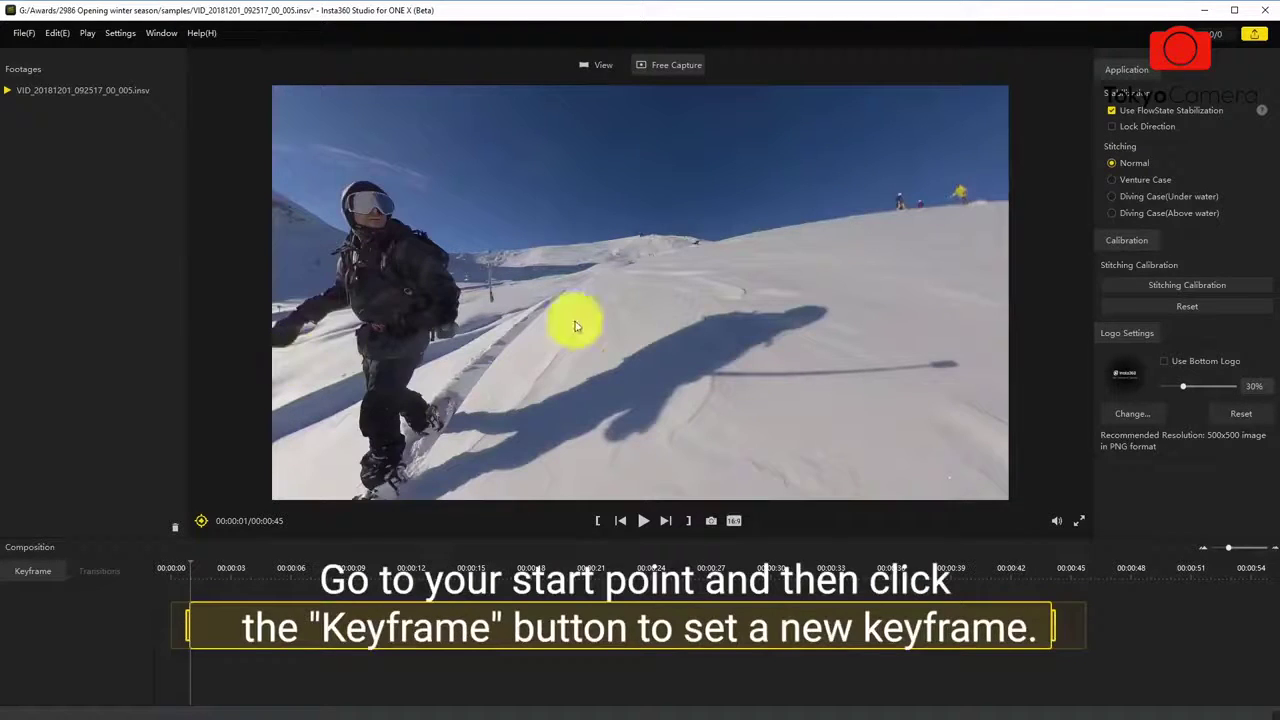
Step: Centre the snowboarder and mark a keyframe at the trim start, widening its FOV to 86.5 and its distance to 0.74
drag(580, 320, 783, 347)
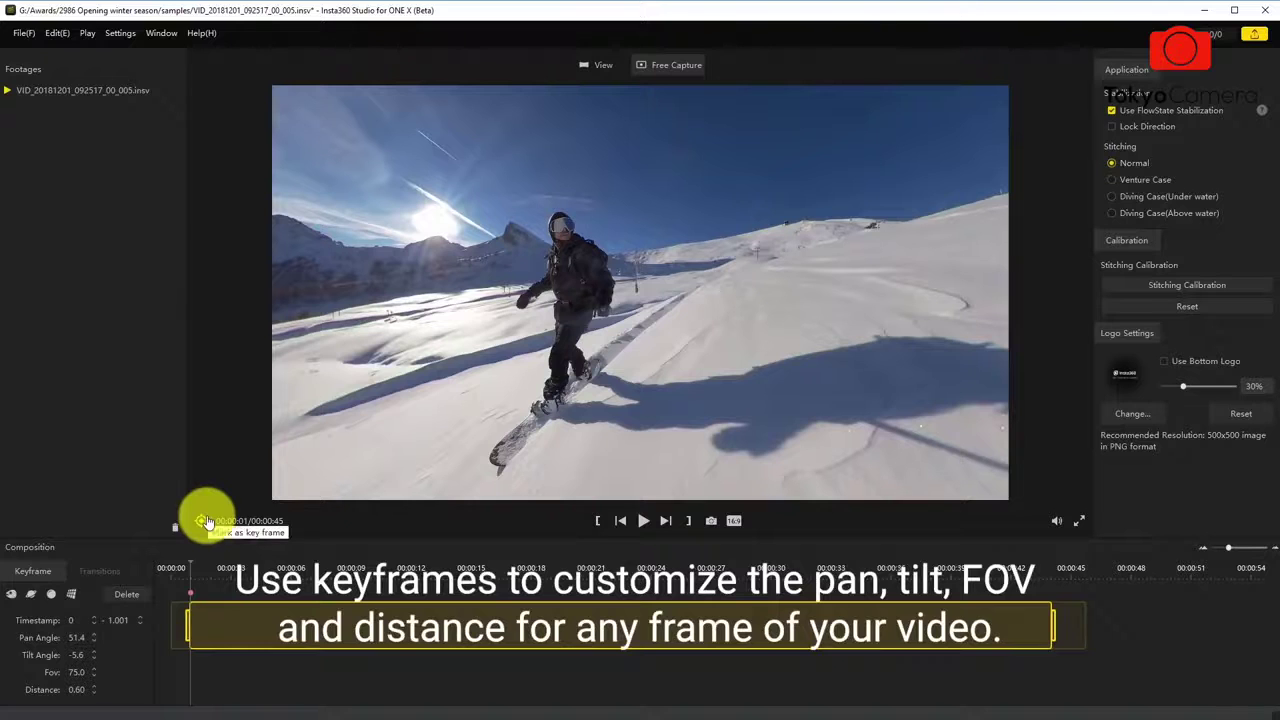
scroll(608, 306, down, 5)
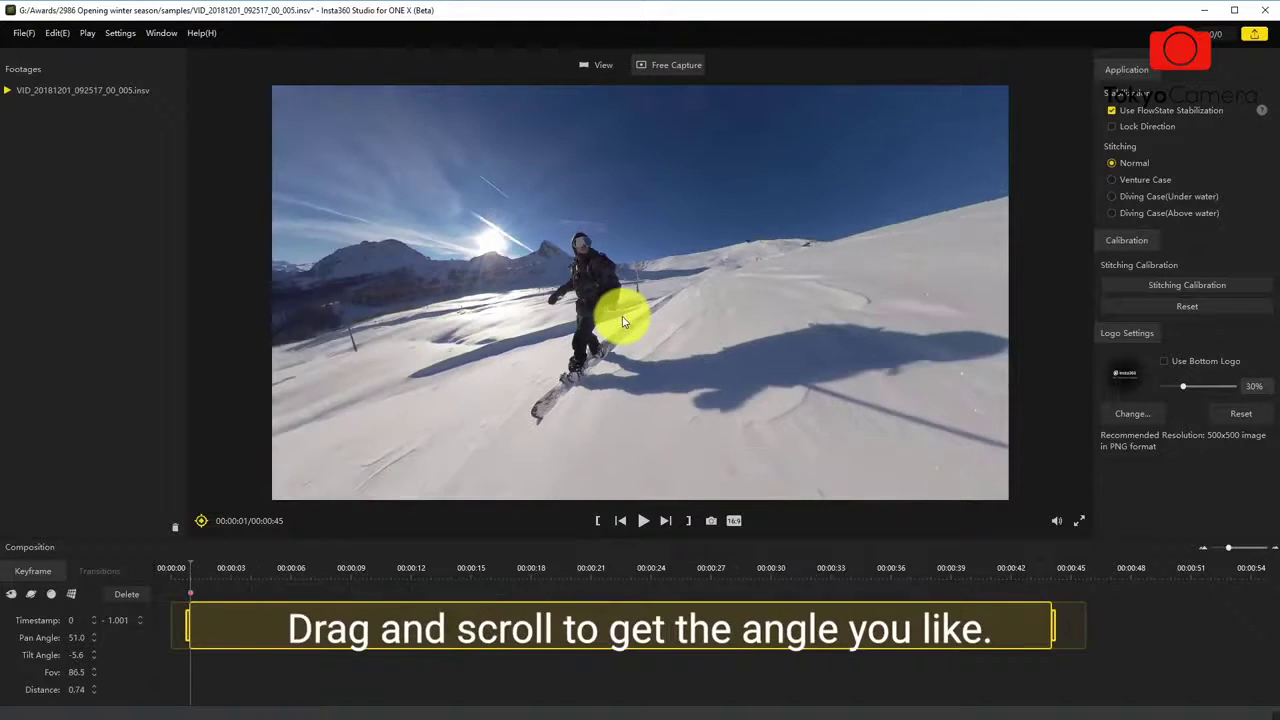
scroll(622, 321, up, 5)
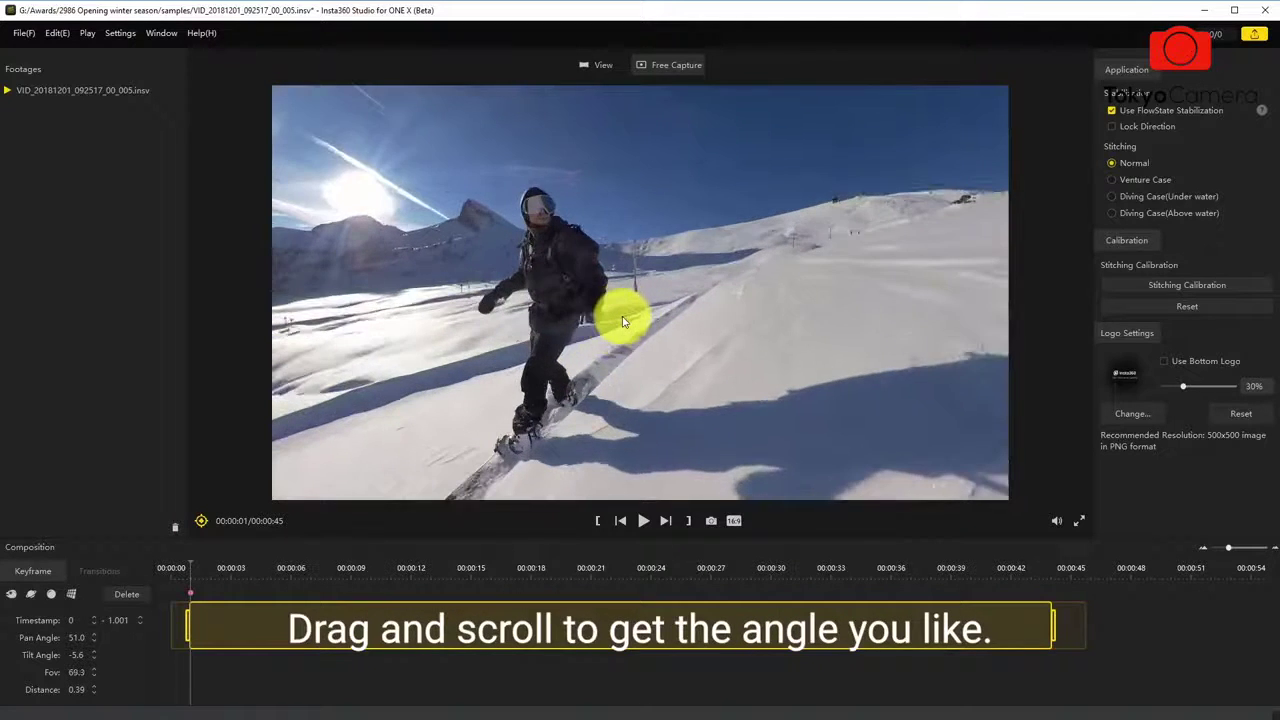
scroll(622, 321, down, 2)
Step: Fine-tune the first keyframe with pan angle 53.4, tilt angle -4.6 and FOV 85.5, and adjust its distance
click(92, 639)
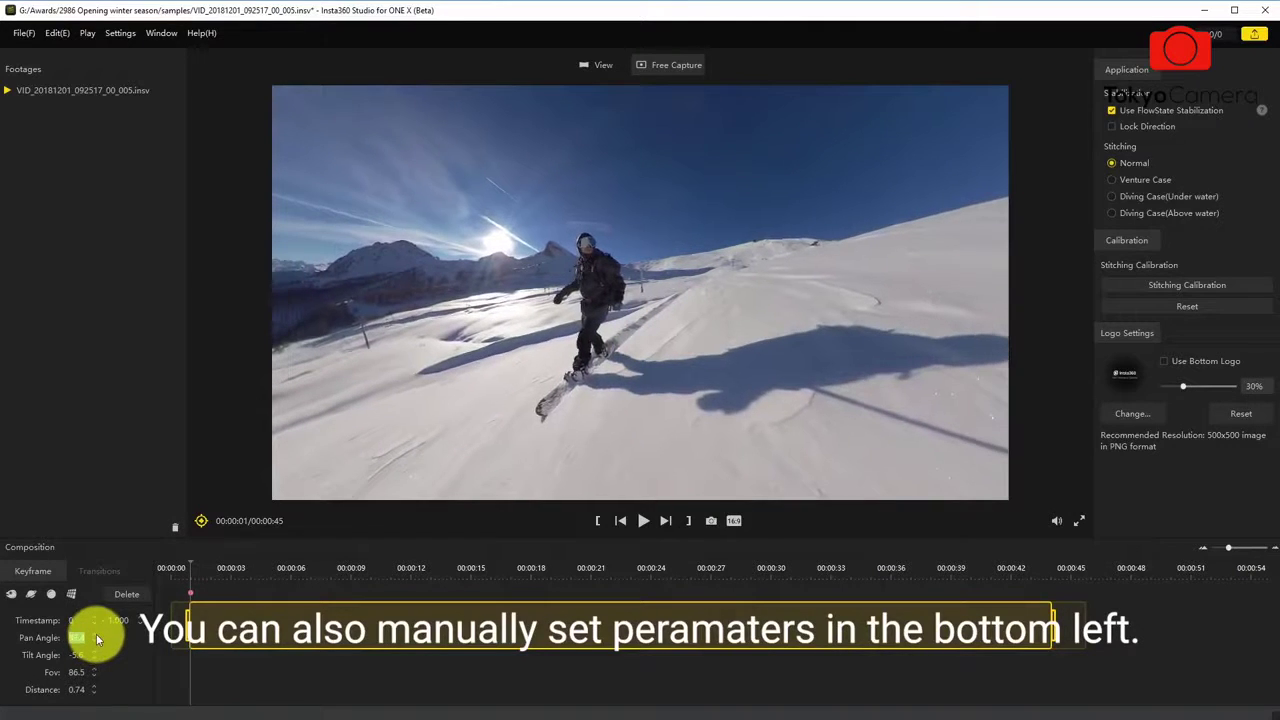
click(93, 656)
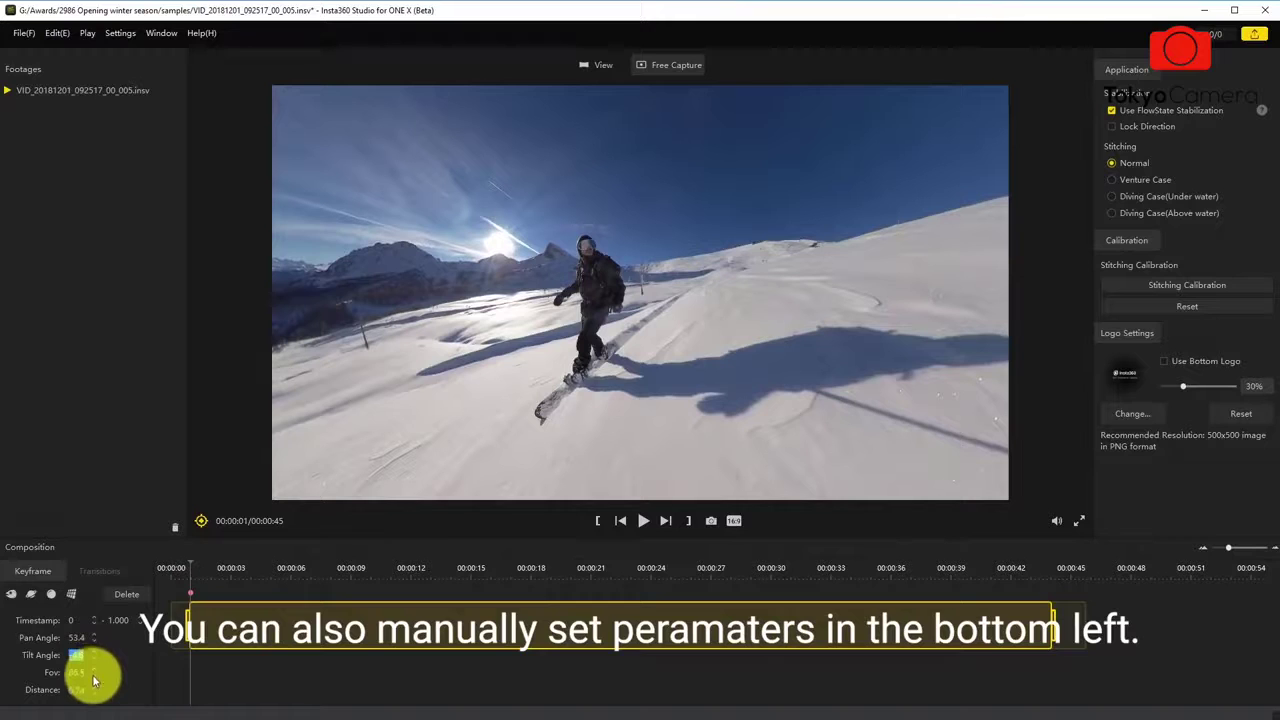
click(92, 676)
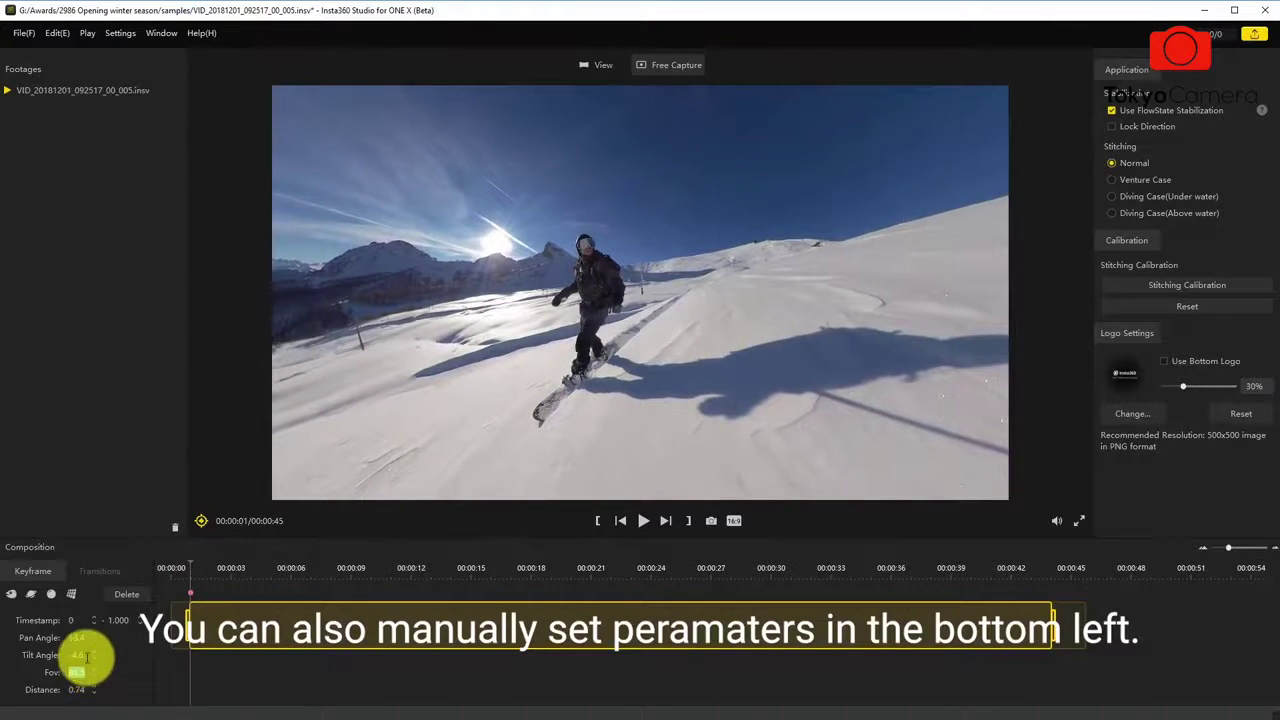
click(97, 697)
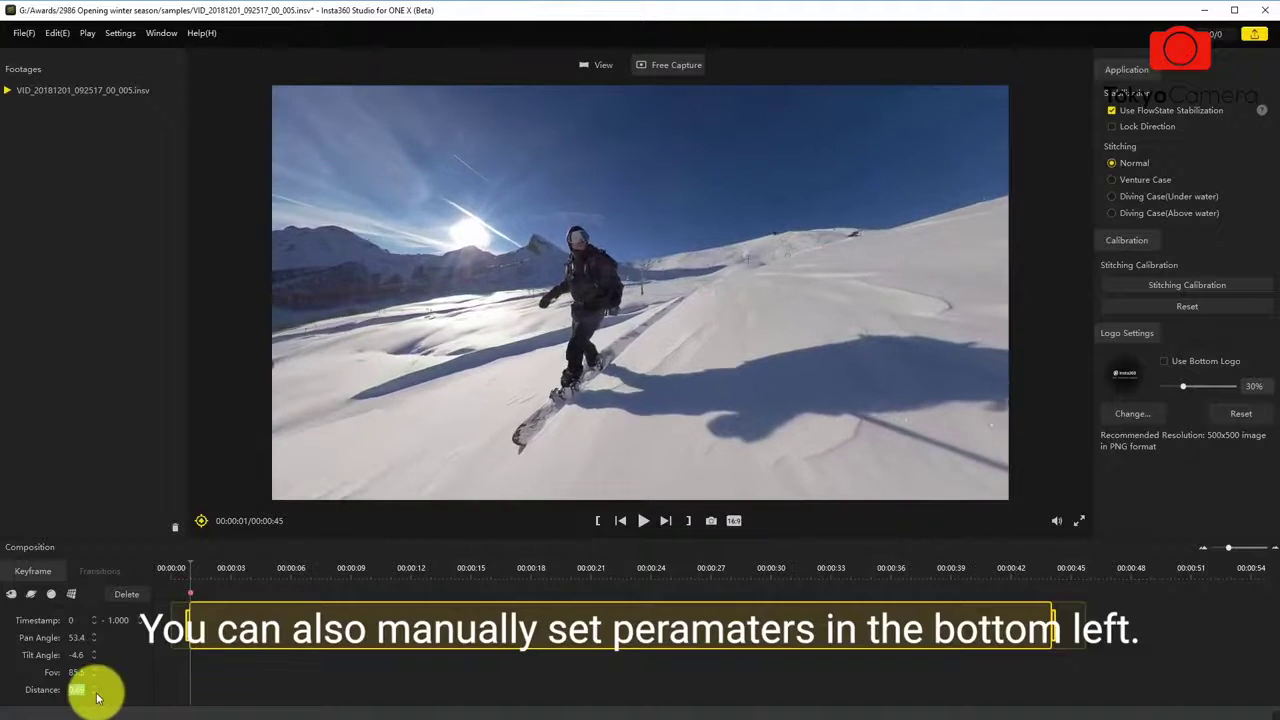
Step: Add keyframes at timestamps 6.340 and 10.310, turning the view to follow the snowboarder in yellow
click(607, 270)
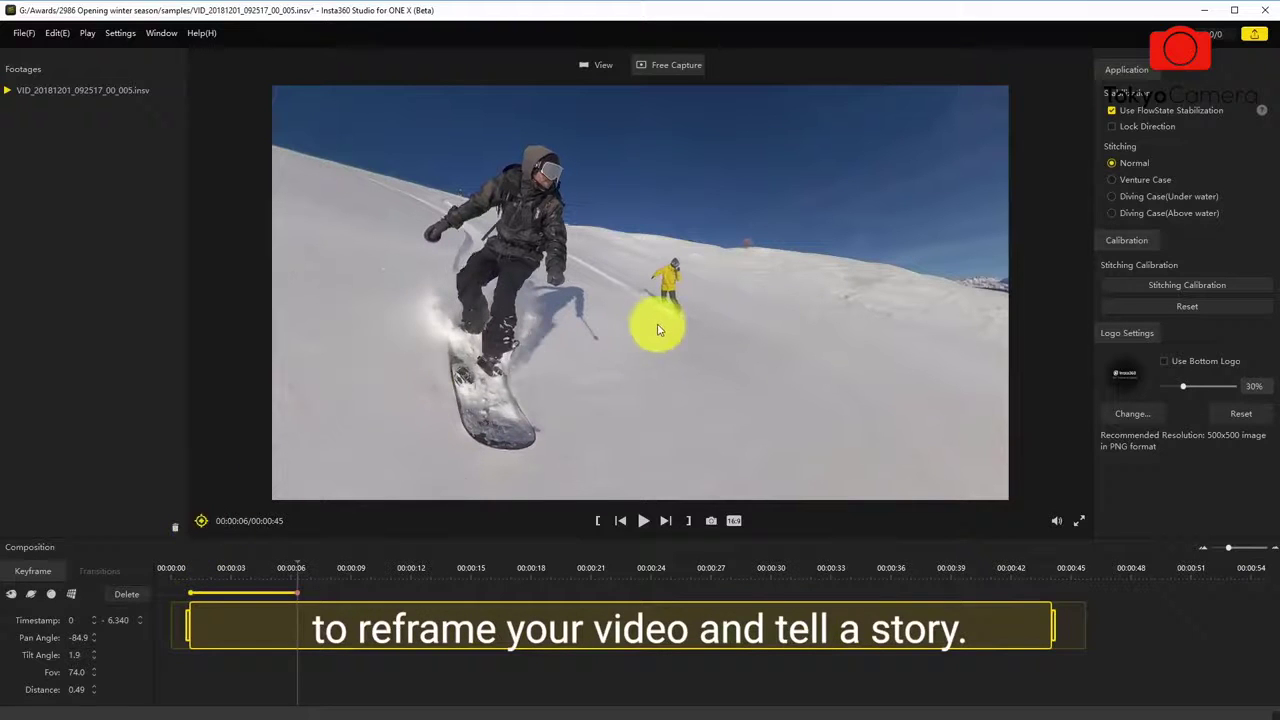
drag(656, 330, 694, 336)
key(space)
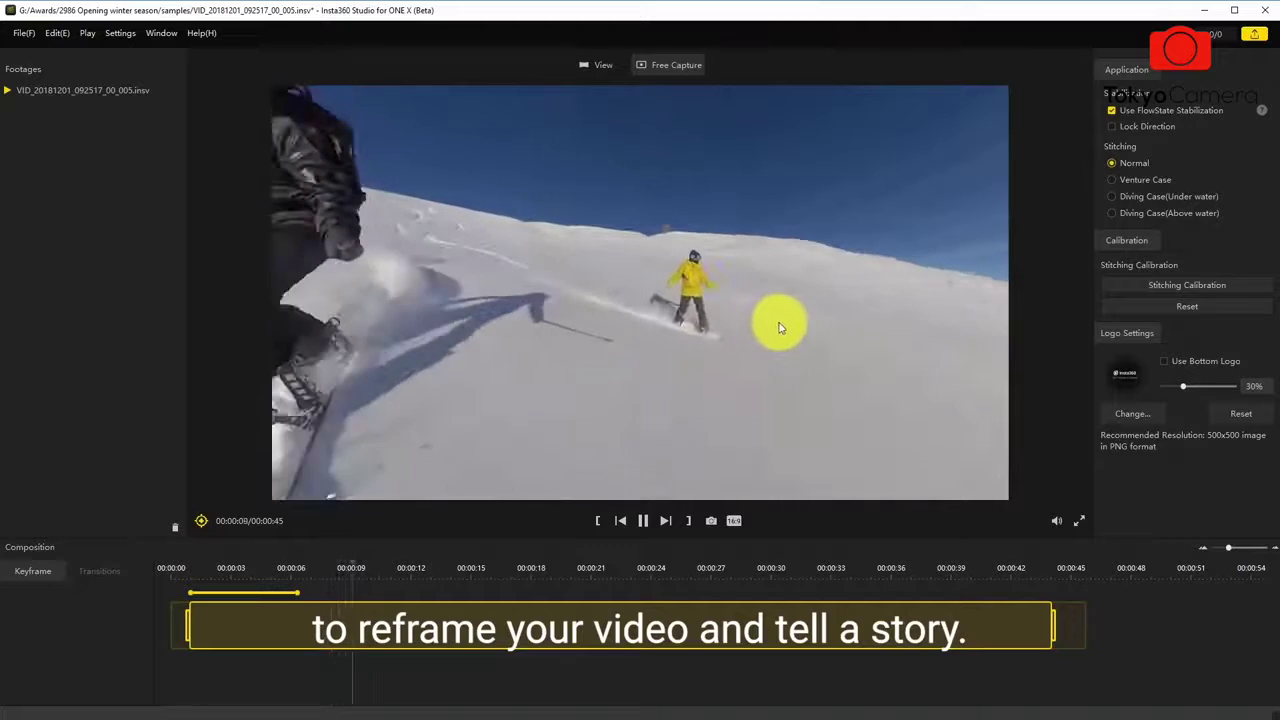
key(space)
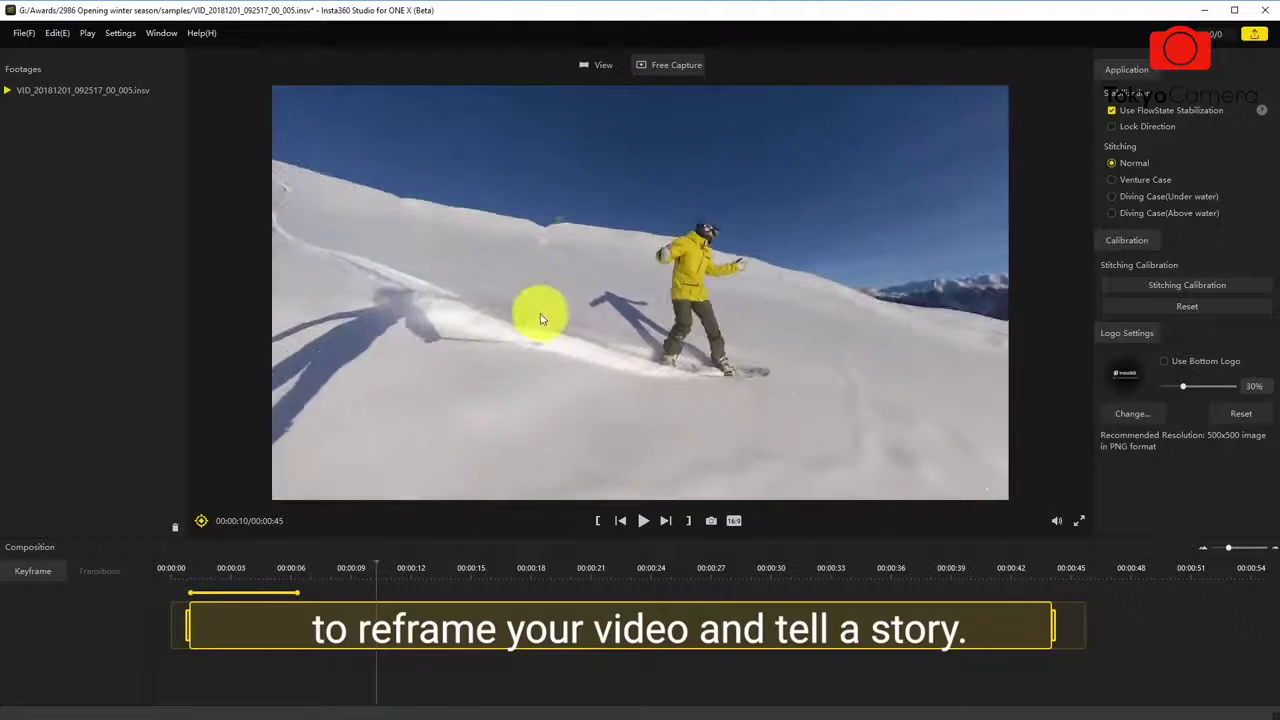
click(202, 522)
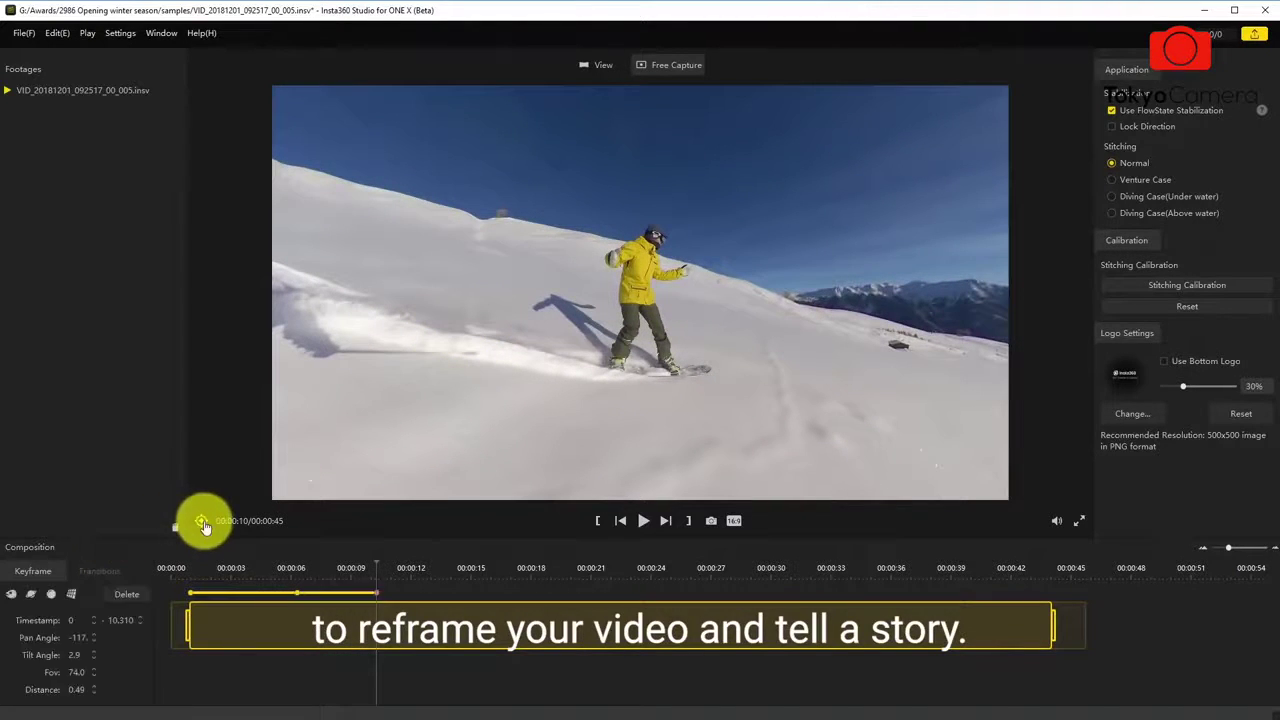
Step: Play back the keyframed section from its start to check the camera movement
click(193, 568)
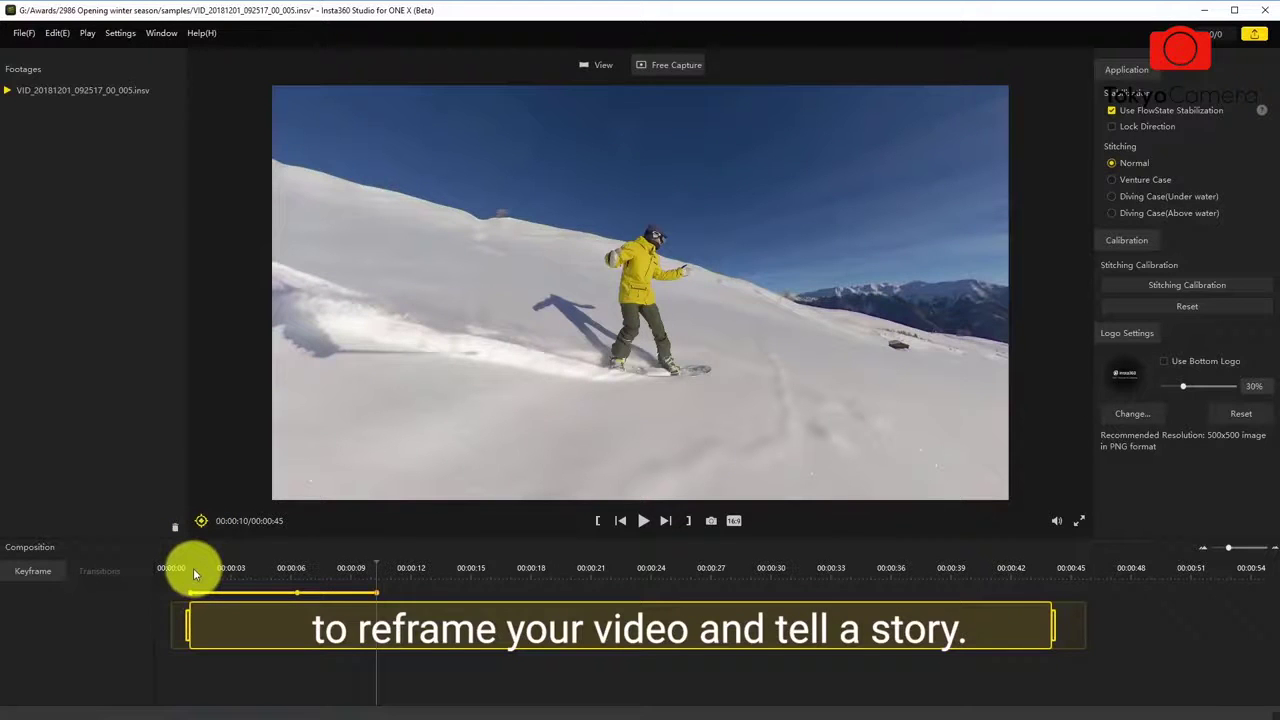
key(space)
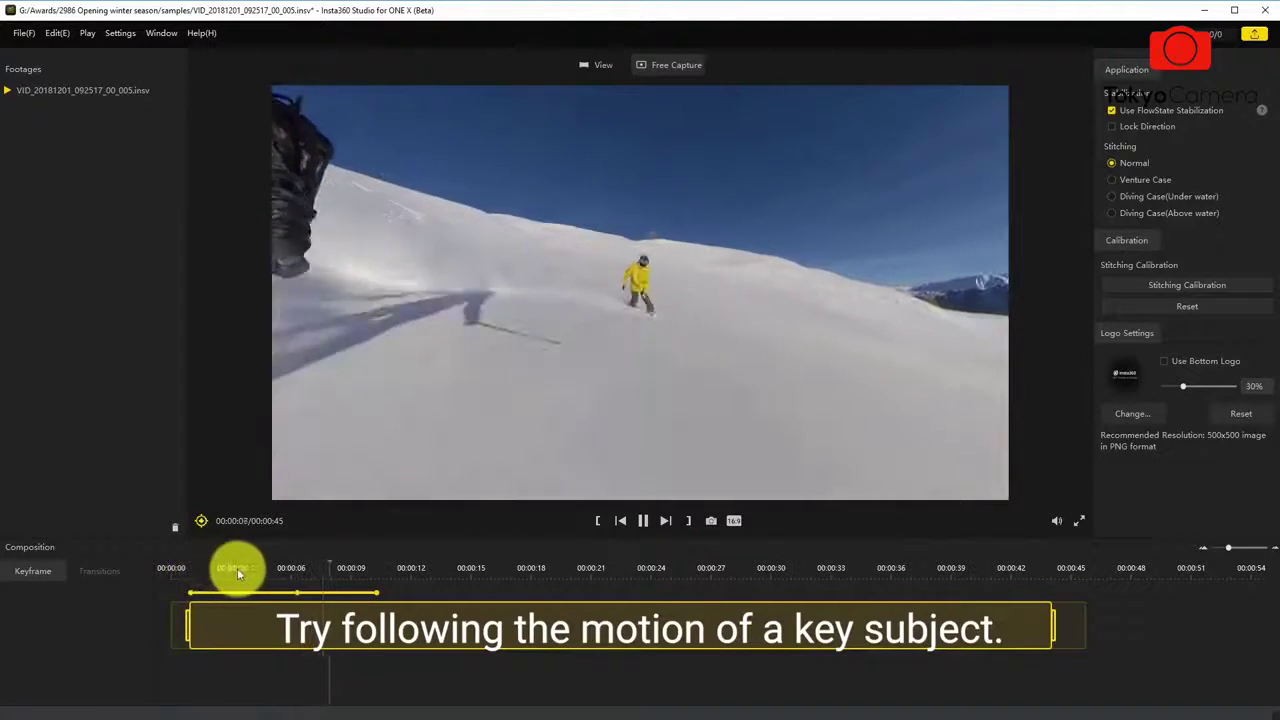
key(space)
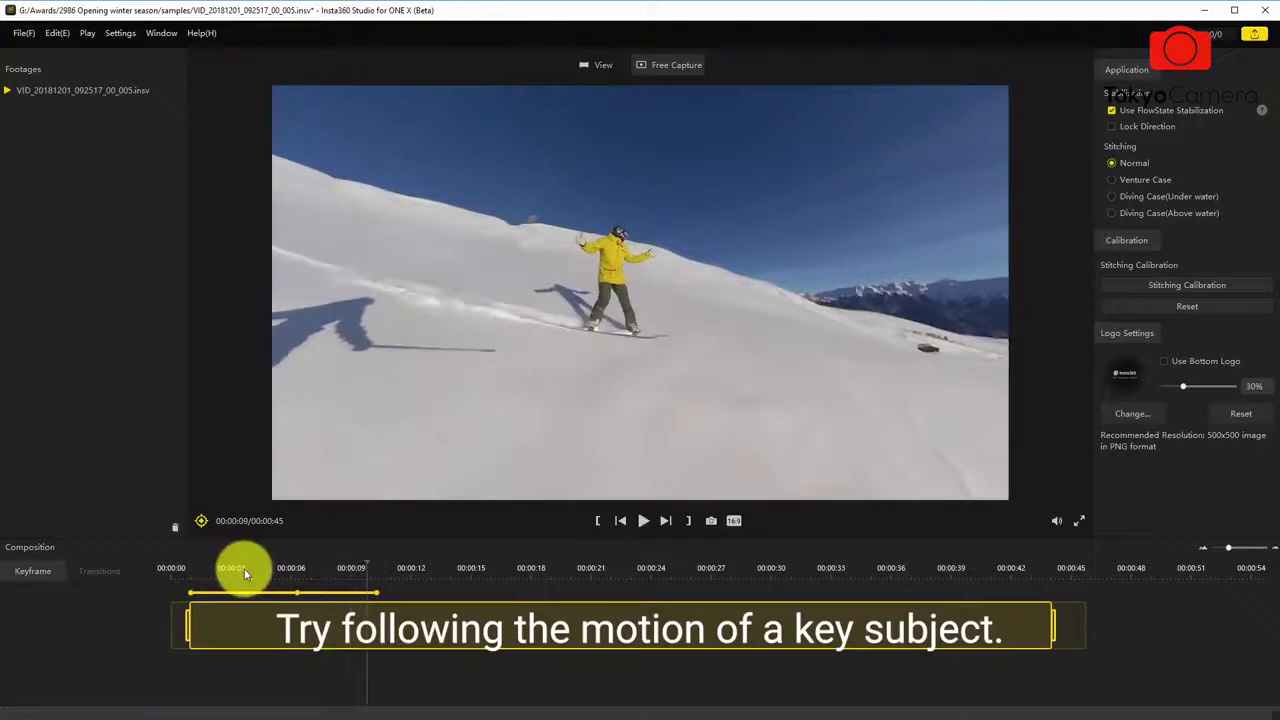
Step: Select the segment between the first two keyframes and look through its preset transitions
click(196, 573)
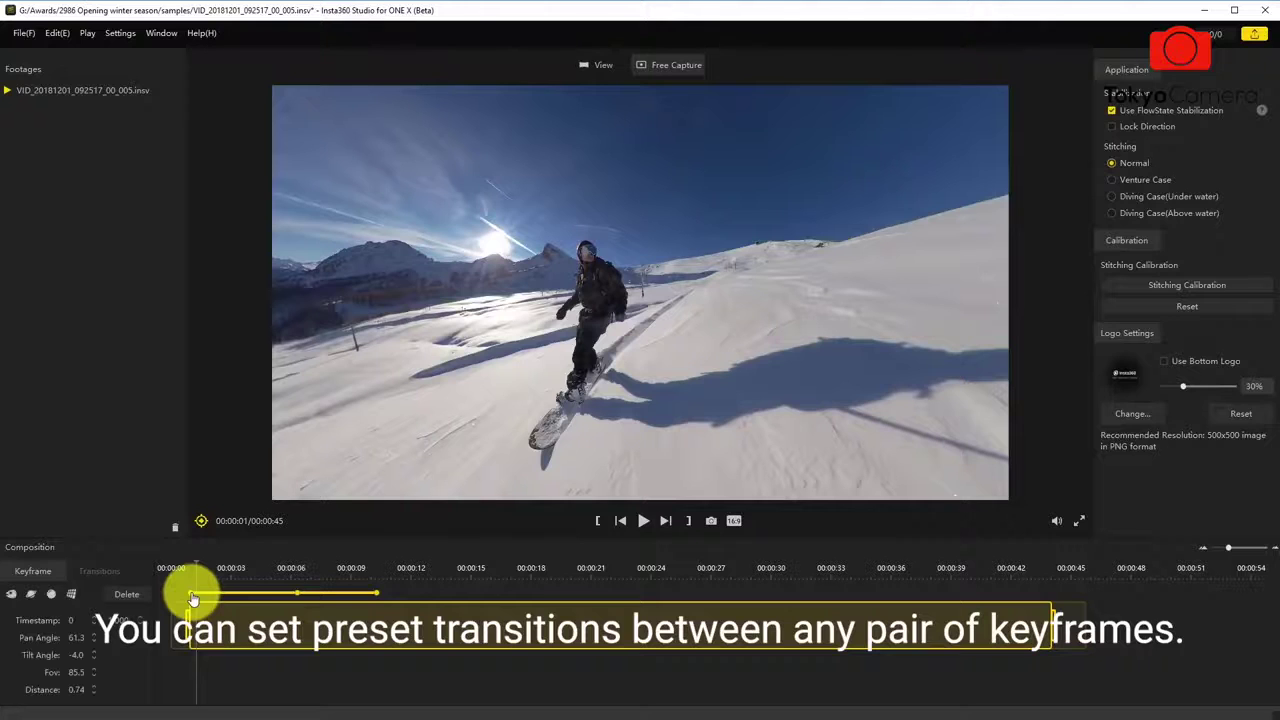
click(218, 595)
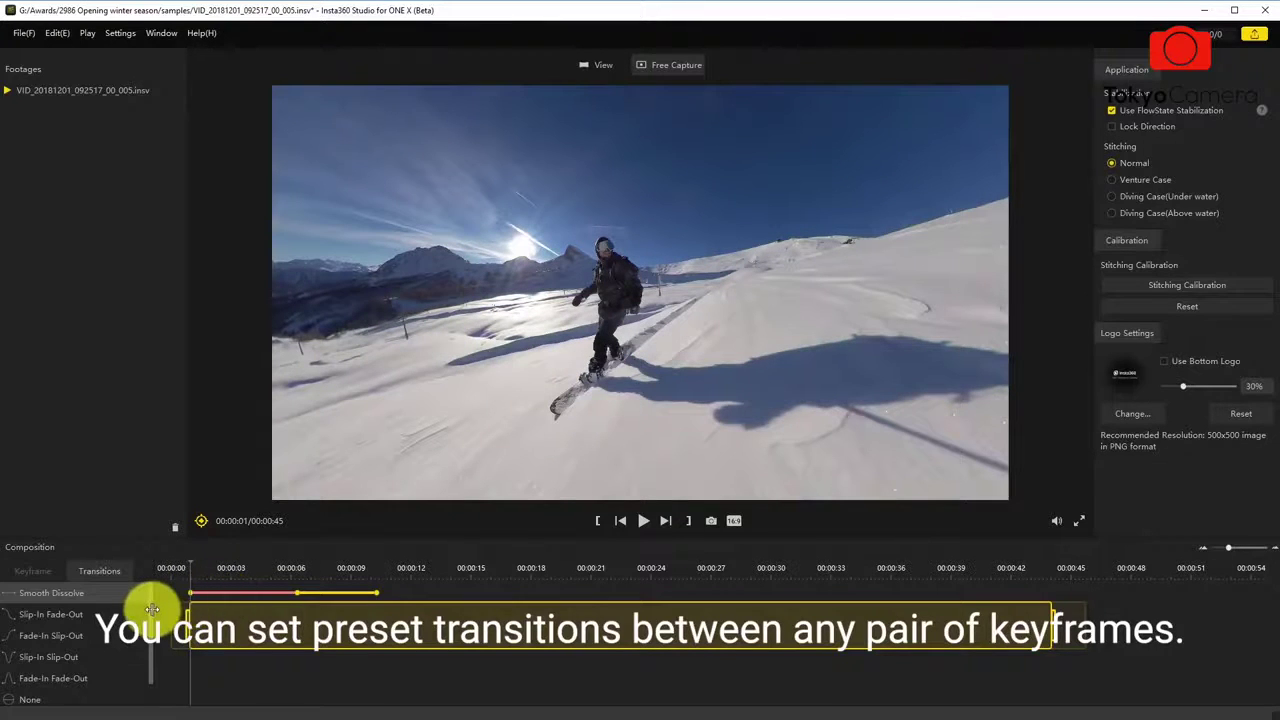
mouse_move(151, 605)
mouse_down()
mouse_move(149, 626)
mouse_move(158, 593)
mouse_up()
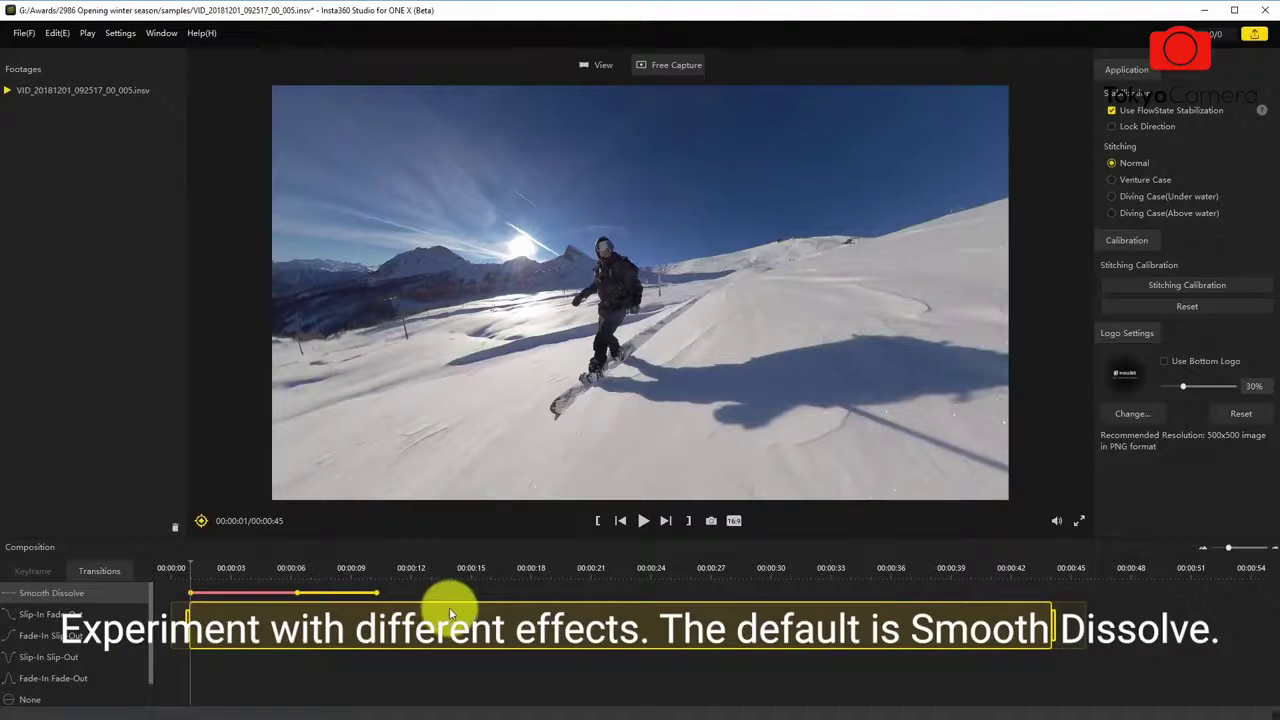
Step: Add a keyframe at timestamp 11.178 with the view turned to centre the snowboarder in yellow riding away
click(371, 600)
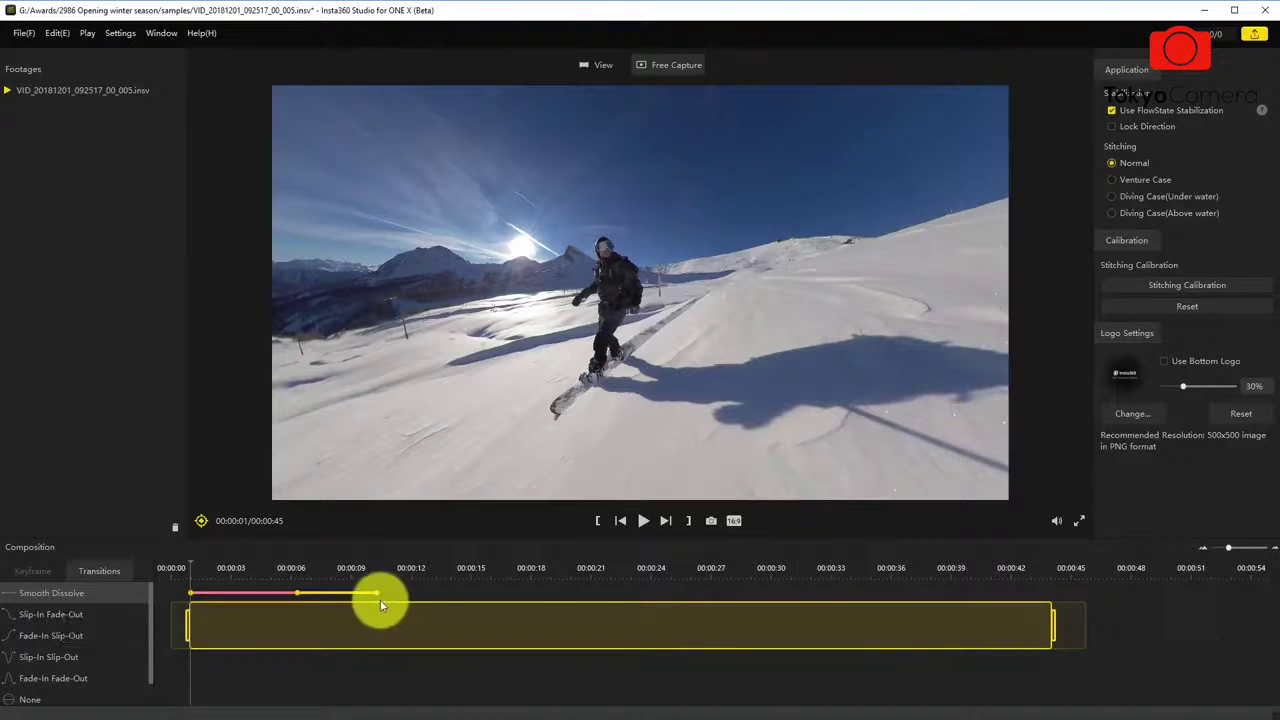
key(space)
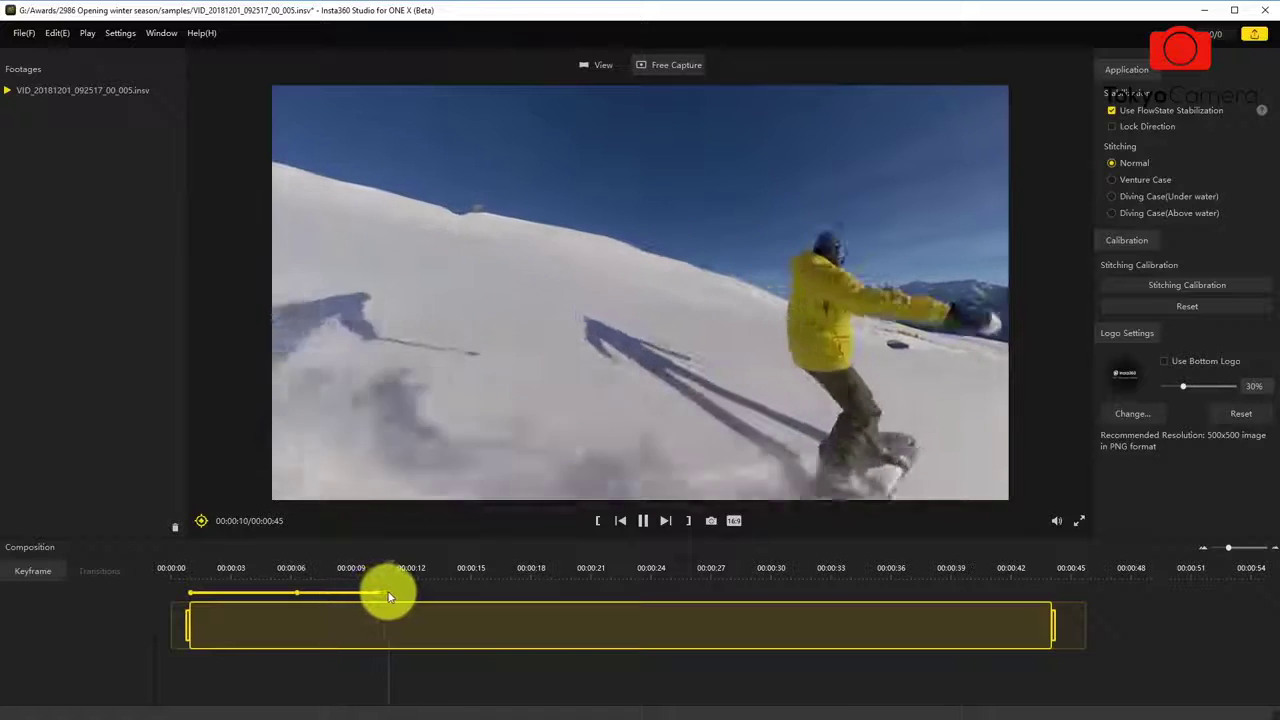
key(space)
drag(949, 317, 380, 194)
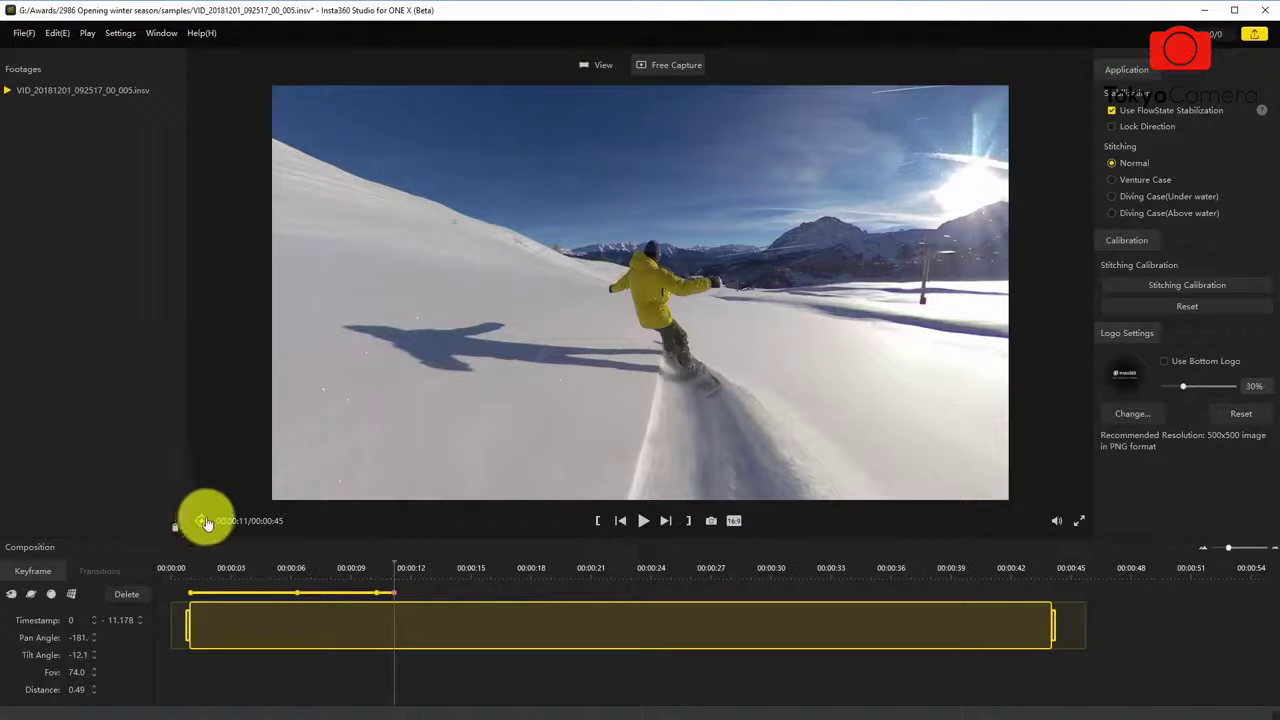
Step: Move the last keyframe on the timeline to timestamp 12.466 and play the section back to check the movement
click(379, 621)
key(space)
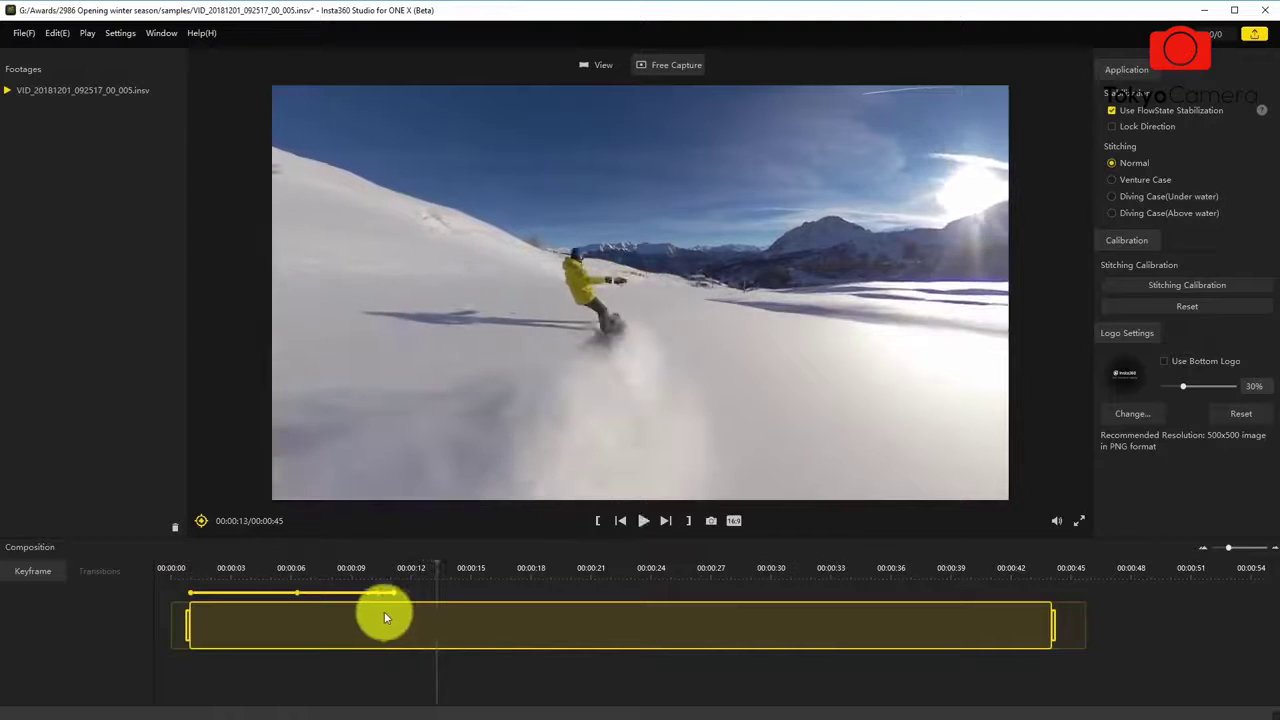
click(430, 571)
mouse_move(415, 590)
mouse_down()
mouse_move(394, 591)
mouse_move(420, 591)
mouse_up()
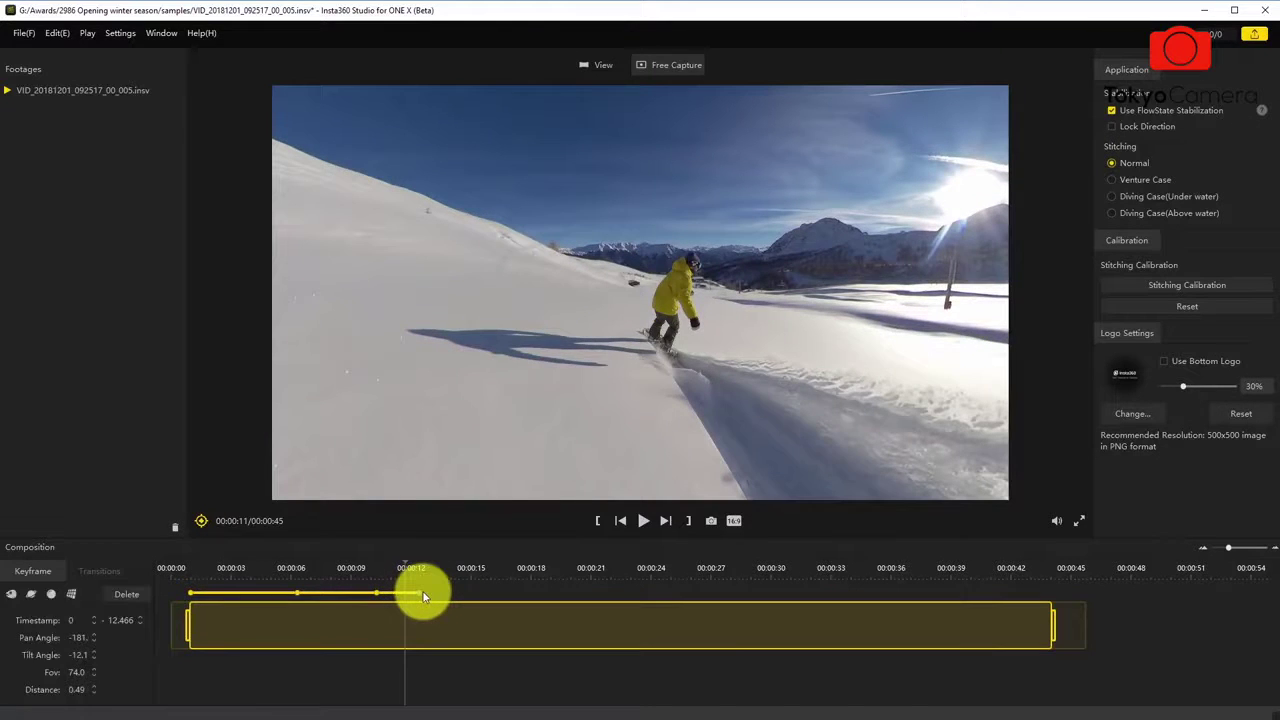
key(space)
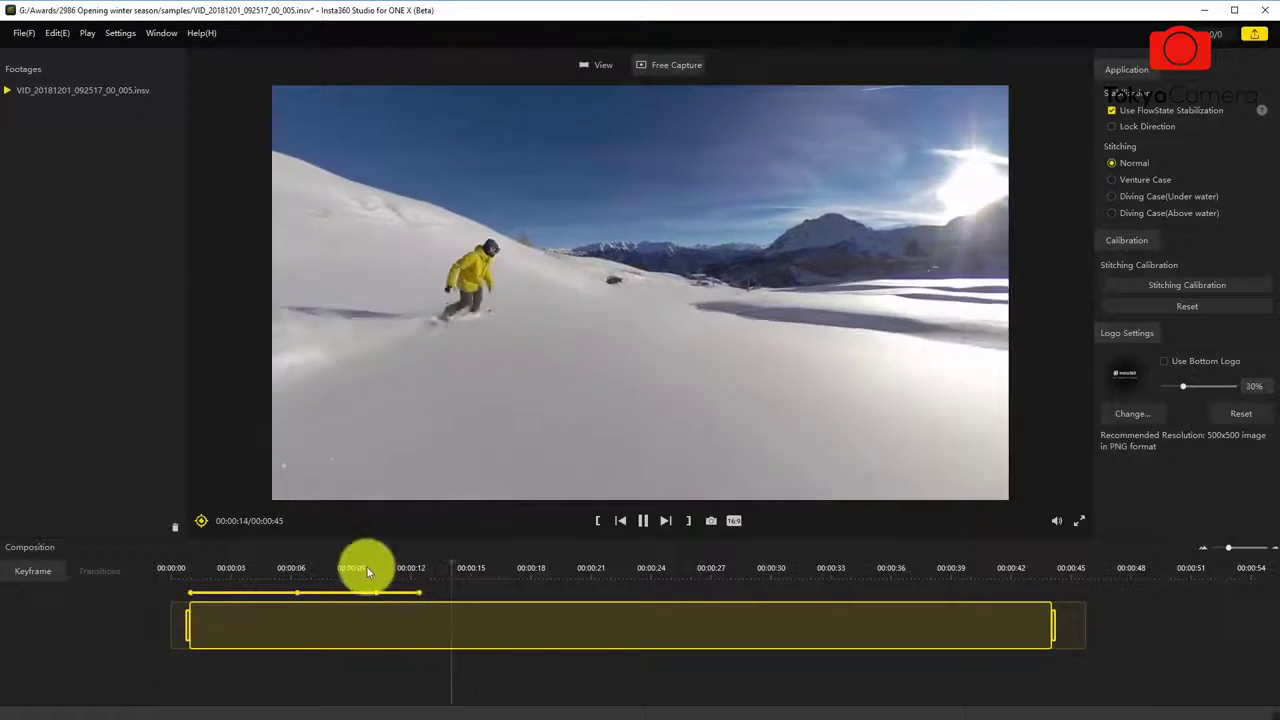
Step: Replay the latest keyframes, then add a keyframe at about 14 s with the view turned to centre the snowboarder in yellow
key(space)
click(371, 570)
key(space)
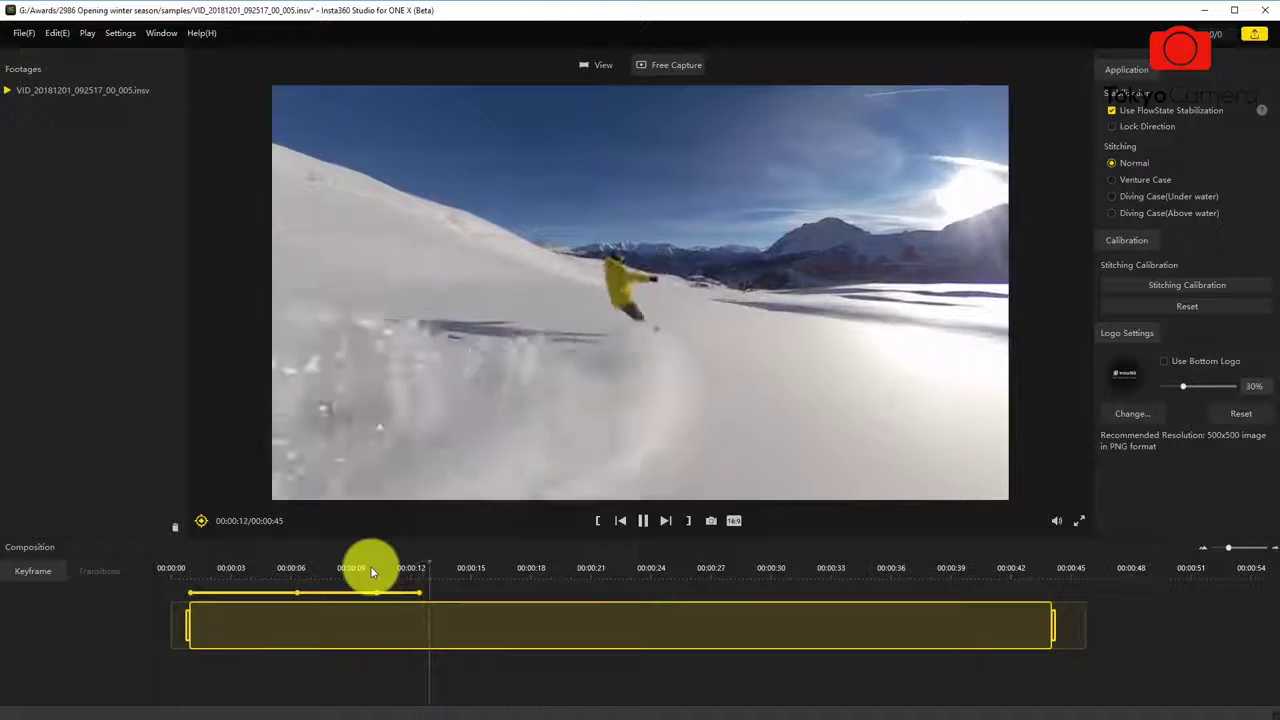
key(space)
drag(467, 415, 949, 466)
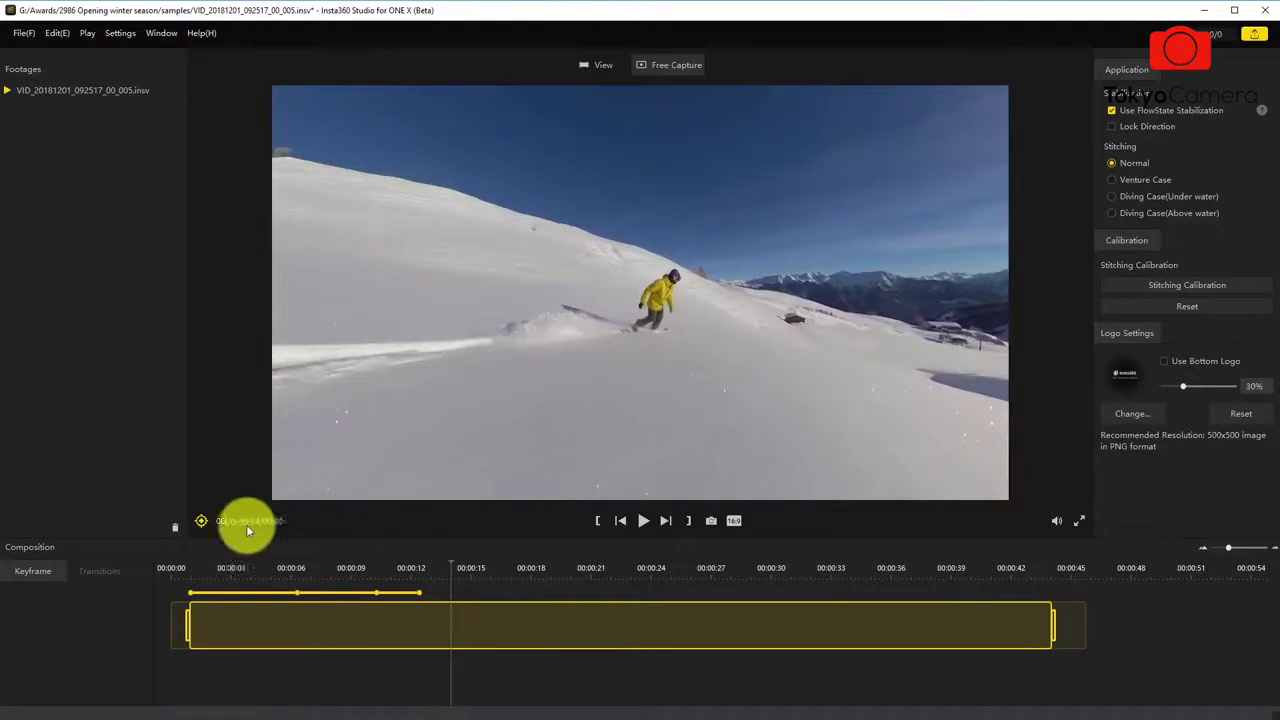
Step: Add a keyframe at timestamp 15.883 with the view turned to centre the snowboarder in yellow riding away
key(space)
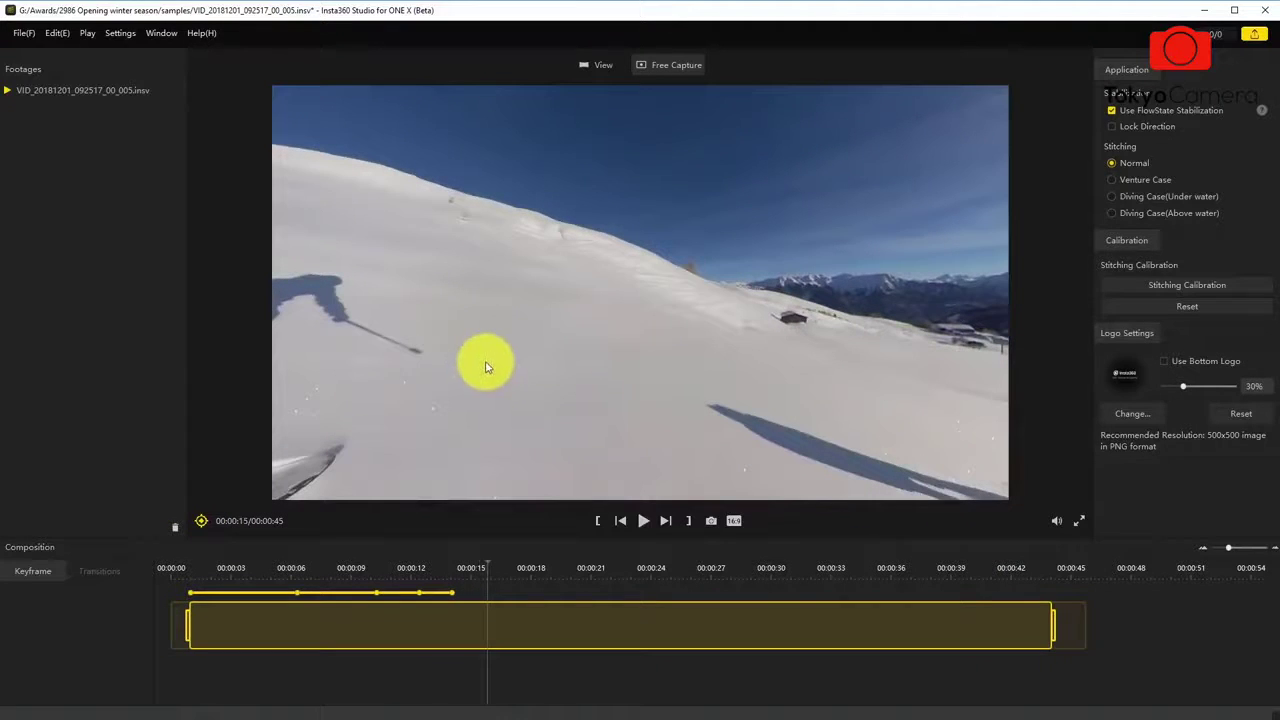
drag(757, 344, 125, 335)
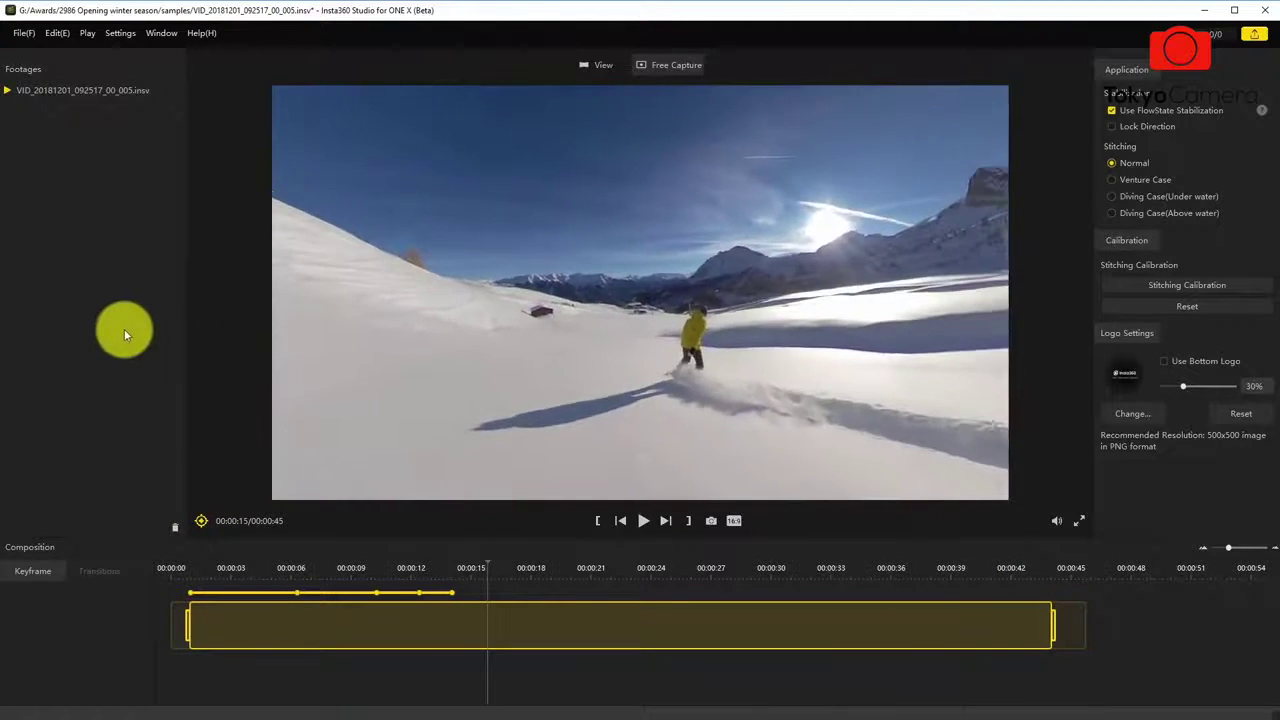
drag(688, 399, 342, 527)
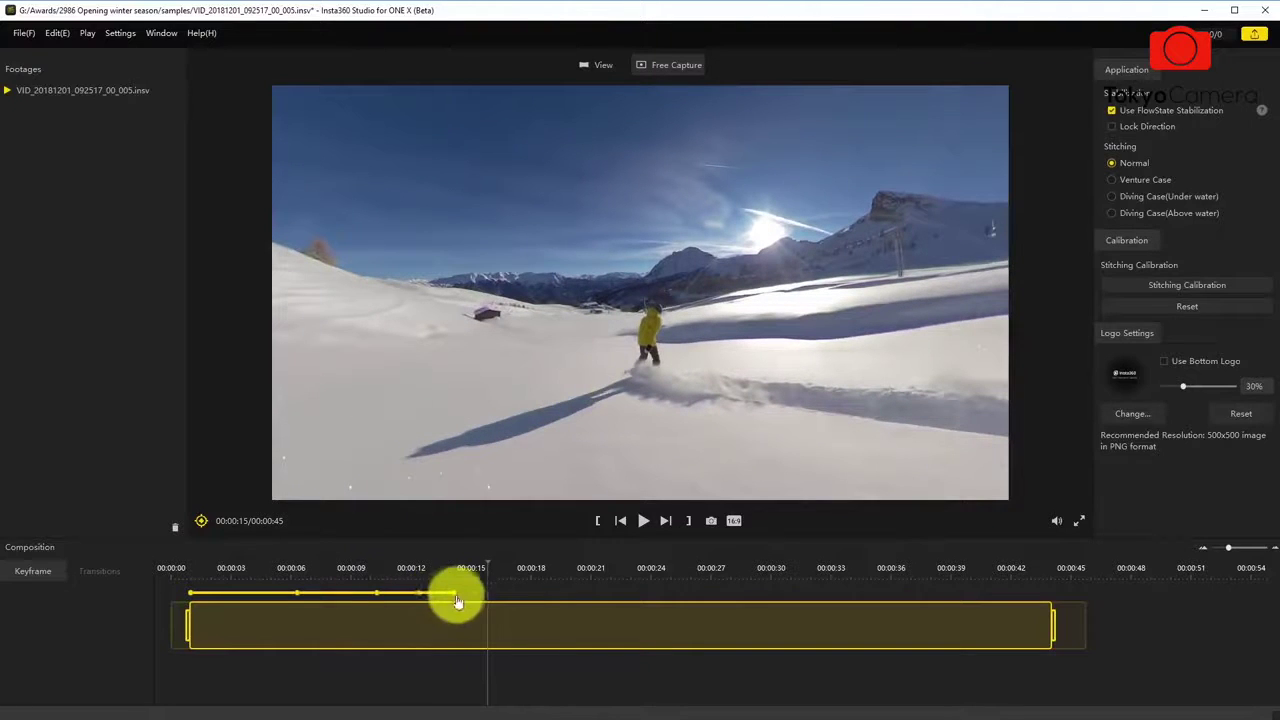
click(199, 519)
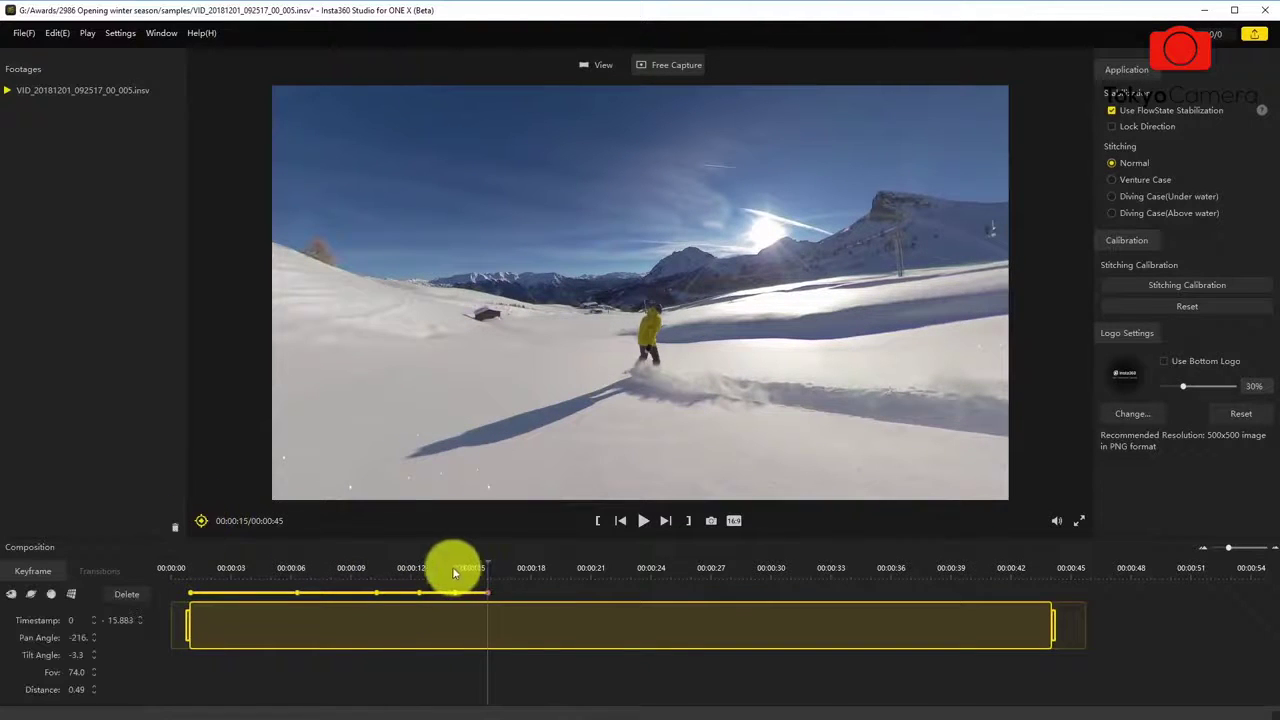
Step: Play back the latest segment, then add a keyframe at about 17 s with the view turned to the snowboarder in black
click(449, 566)
key(space)
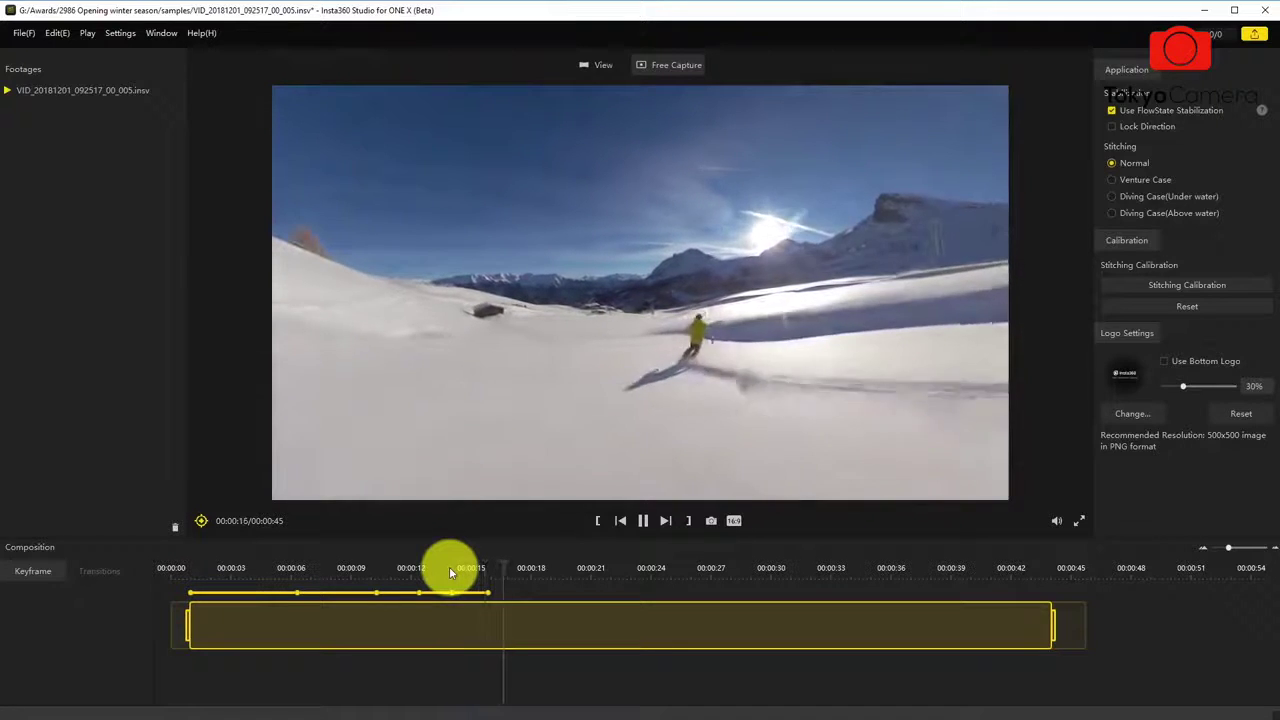
key(space)
drag(603, 363, 449, 297)
drag(674, 294, 577, 289)
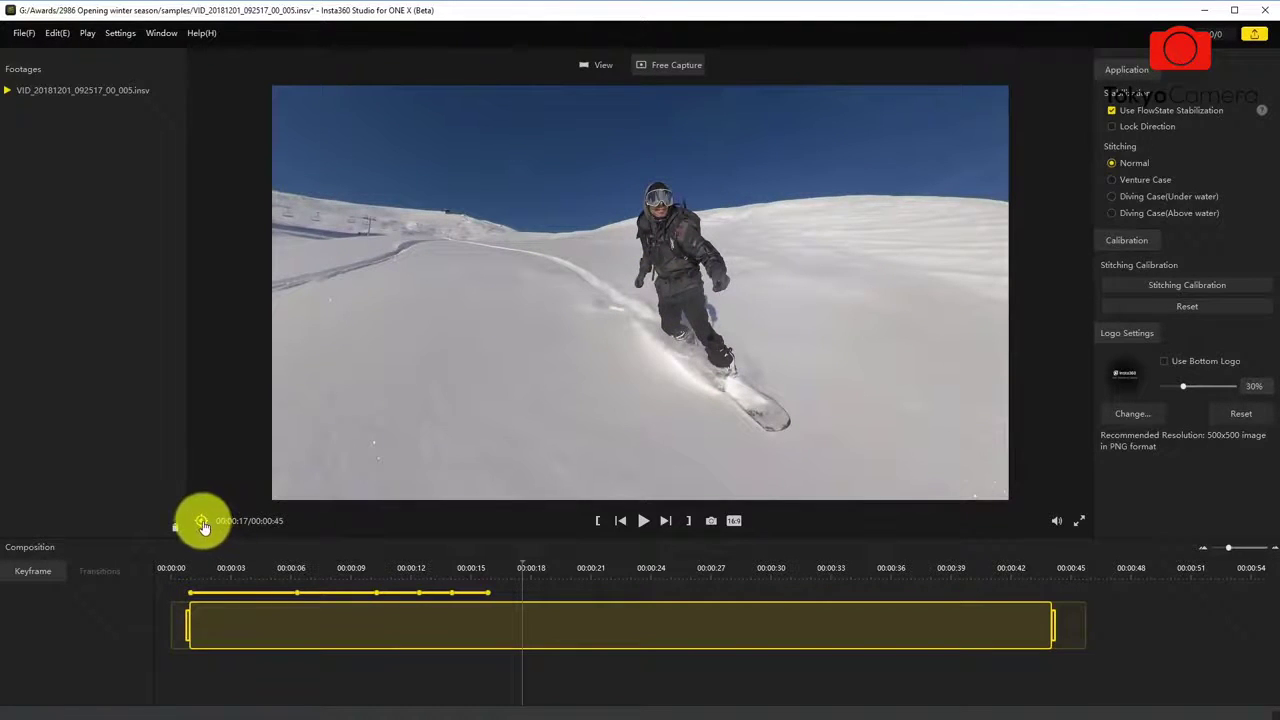
Step: Play on past the newest keyframe, then replay from about 15 s to check the turn to the snowboarder in black
key(space)
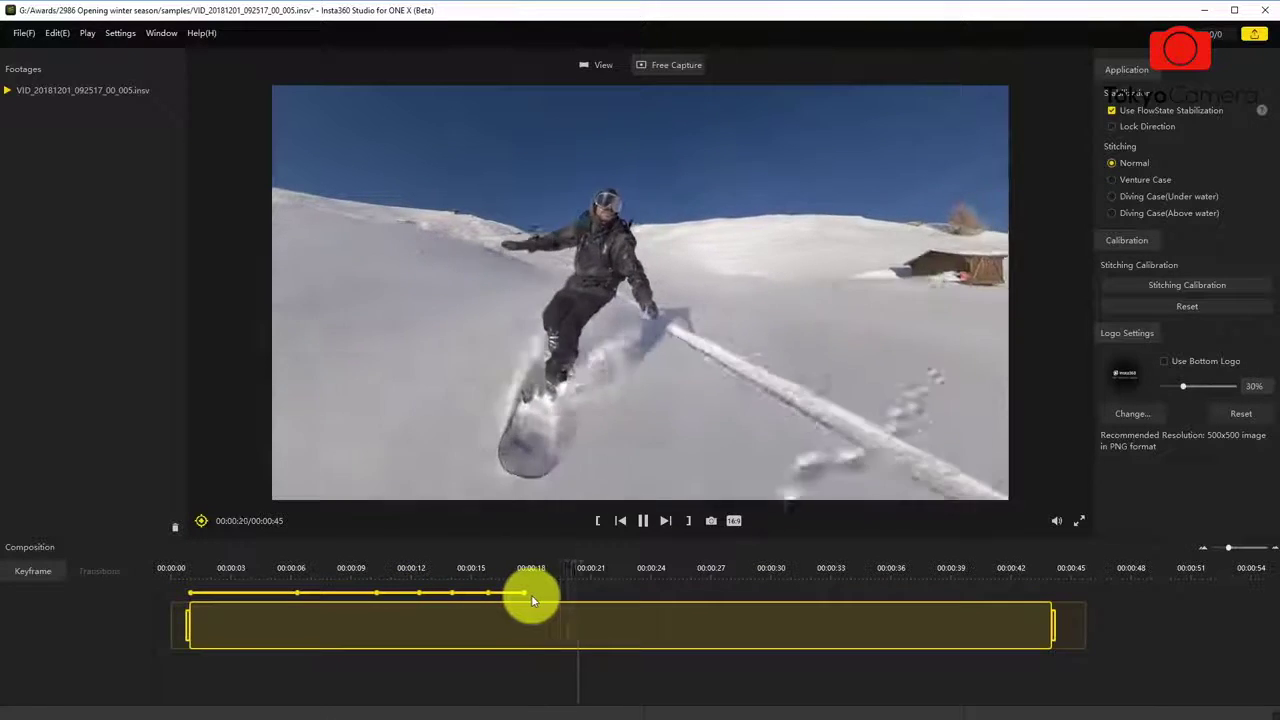
key(space)
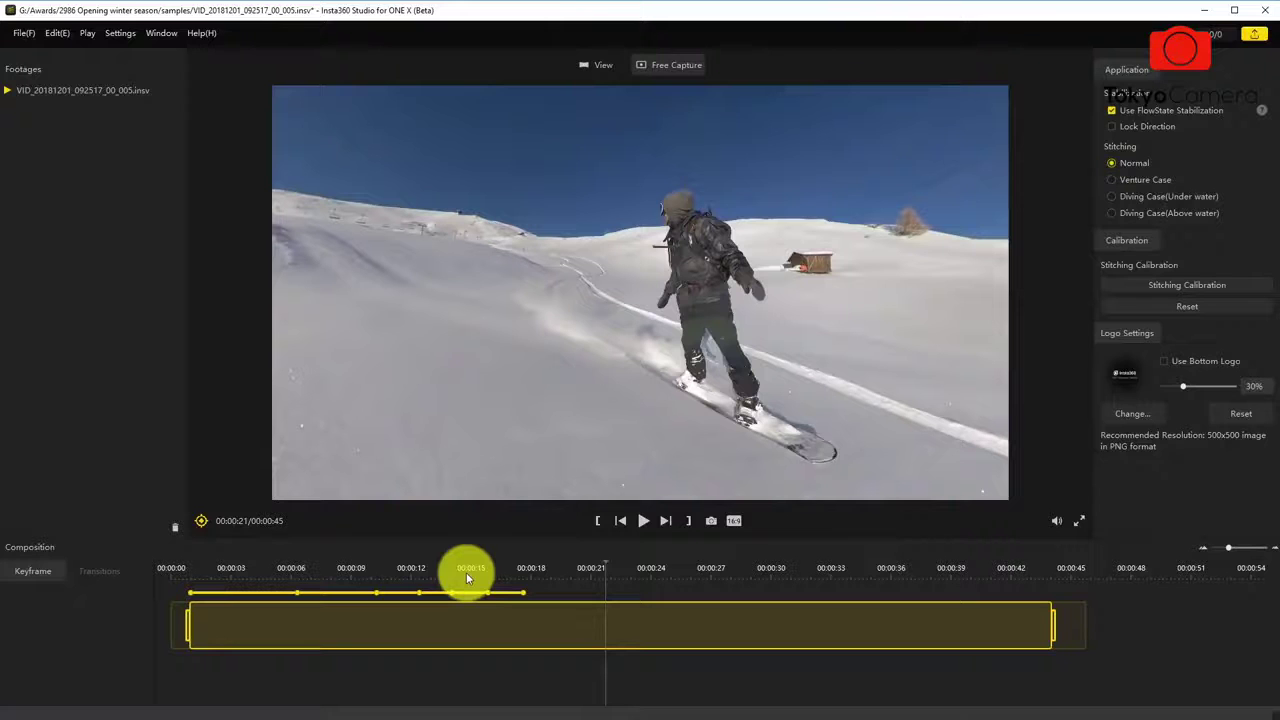
click(466, 572)
key(space)
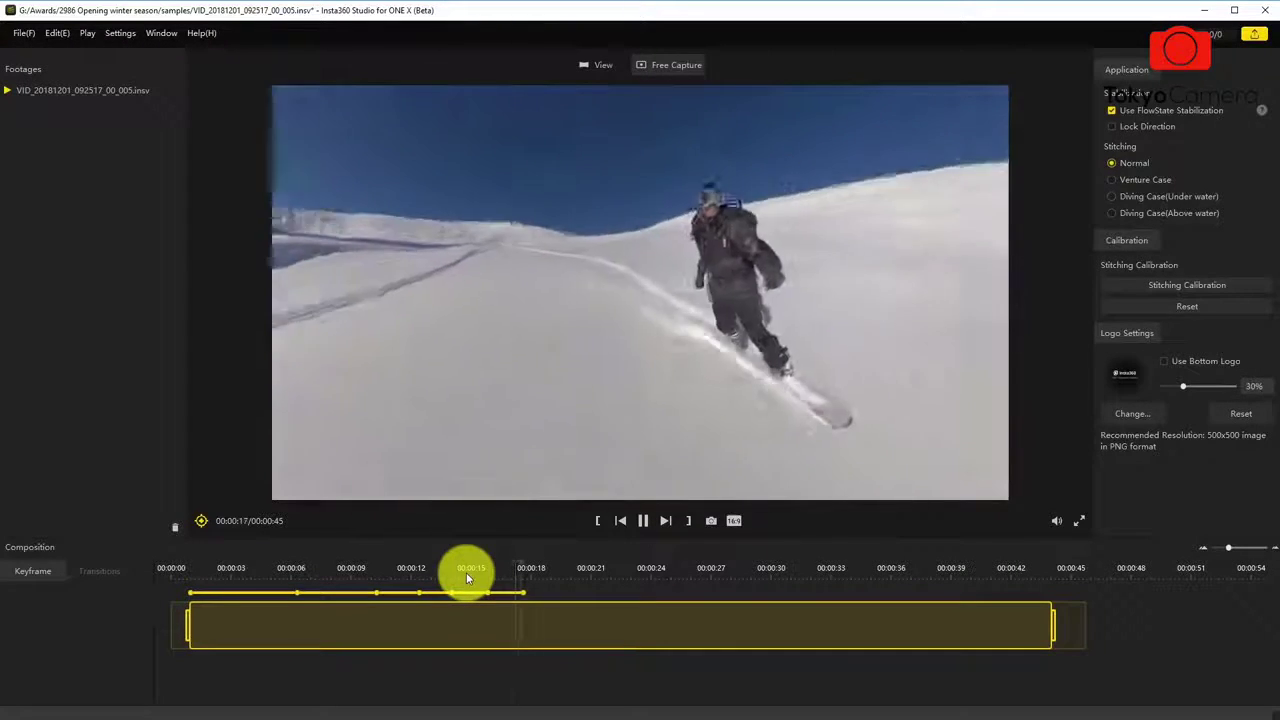
key(space)
Step: Apply the Slip-In Fade-Out transition to the segment between the last two keyframes and play it back
click(506, 597)
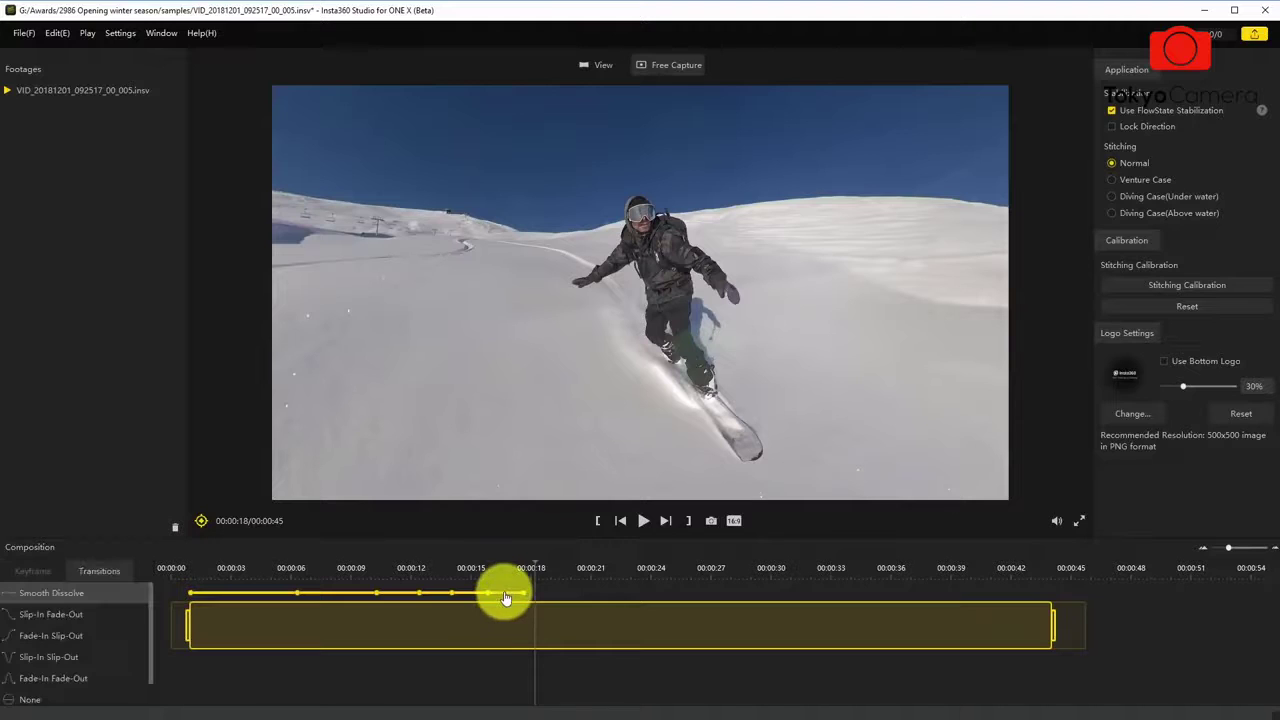
click(73, 617)
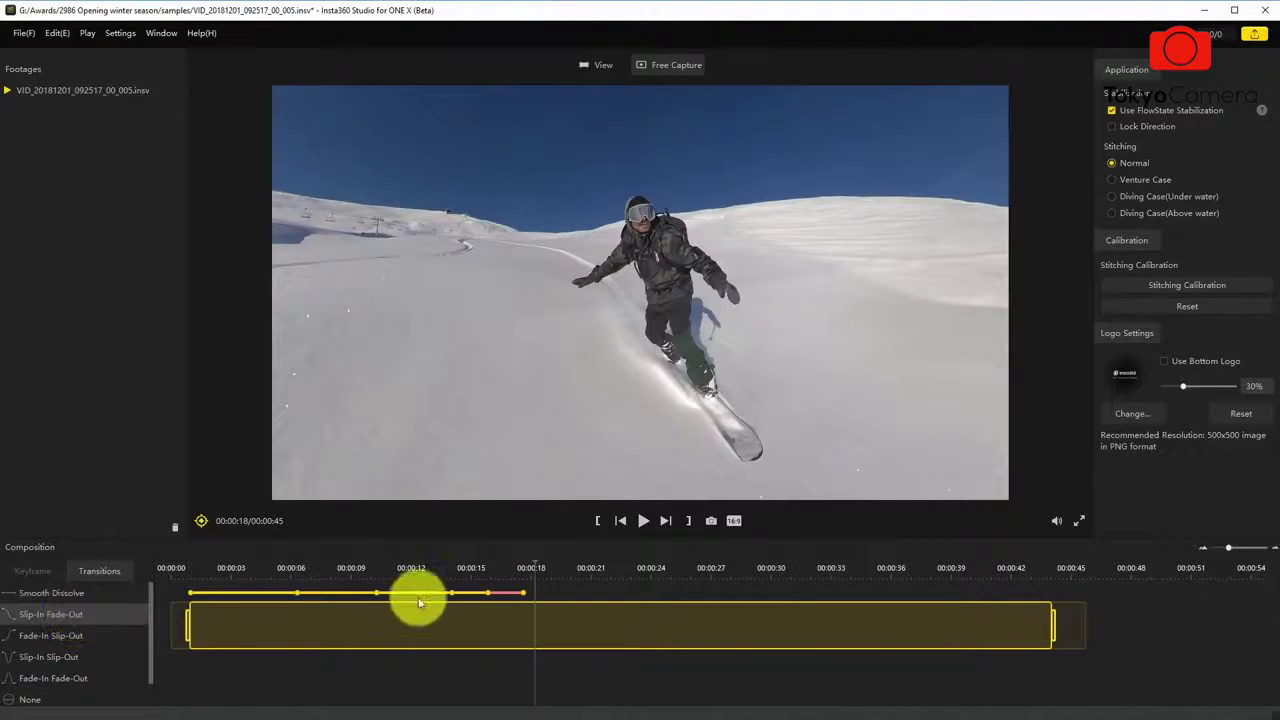
click(483, 566)
key(space)
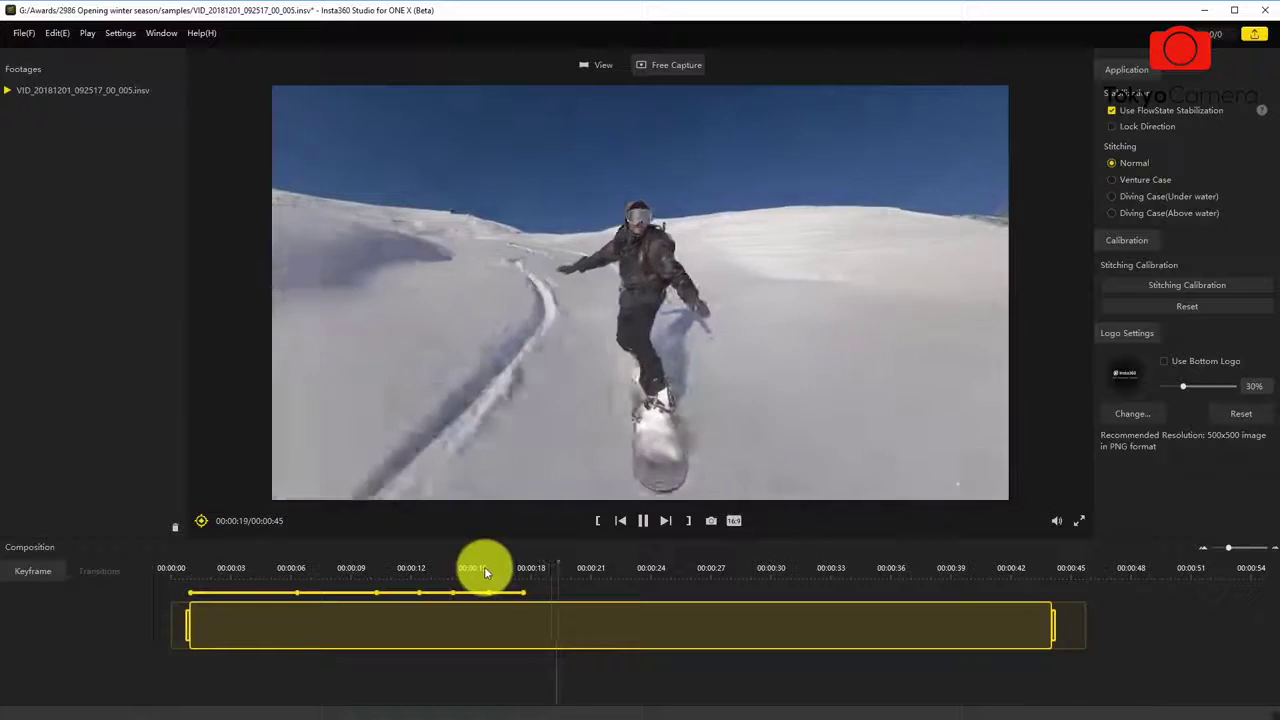
key(space)
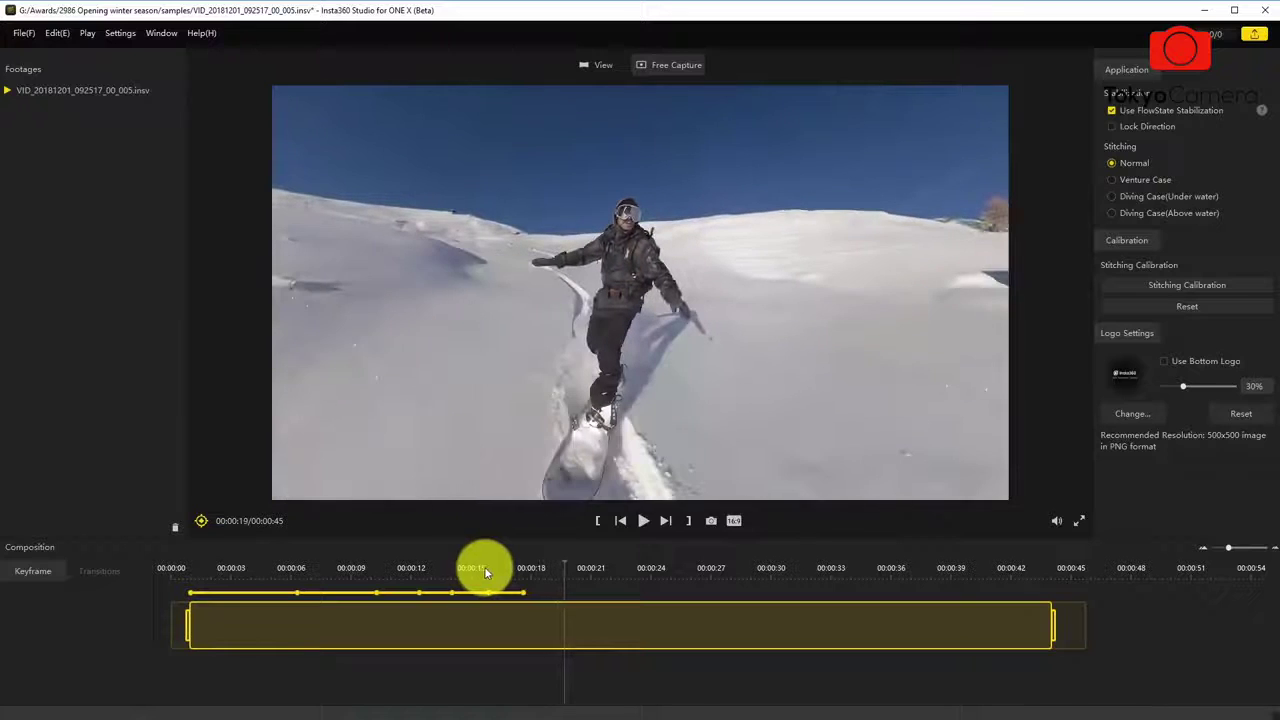
Step: Add a keyframe at timestamp 19.720 and switch it to a tiny planet view with the snowboarder in black on the planet's upper edge
click(203, 523)
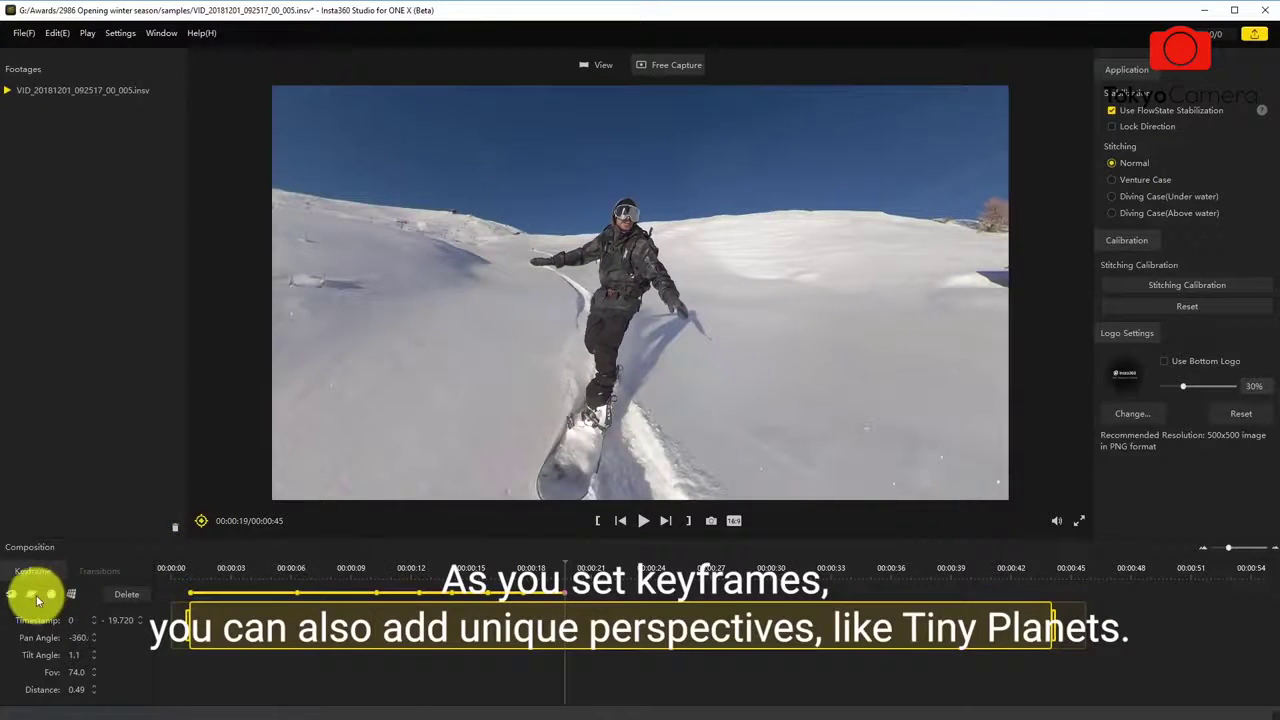
click(33, 596)
mouse_move(714, 309)
mouse_down()
mouse_move(846, 280)
mouse_move(706, 363)
mouse_move(709, 301)
mouse_up()
scroll(808, 289, down, 2)
scroll(751, 306, up, 4)
Step: Play back the change into the tiny planet from about 17 s
click(520, 570)
key(space)
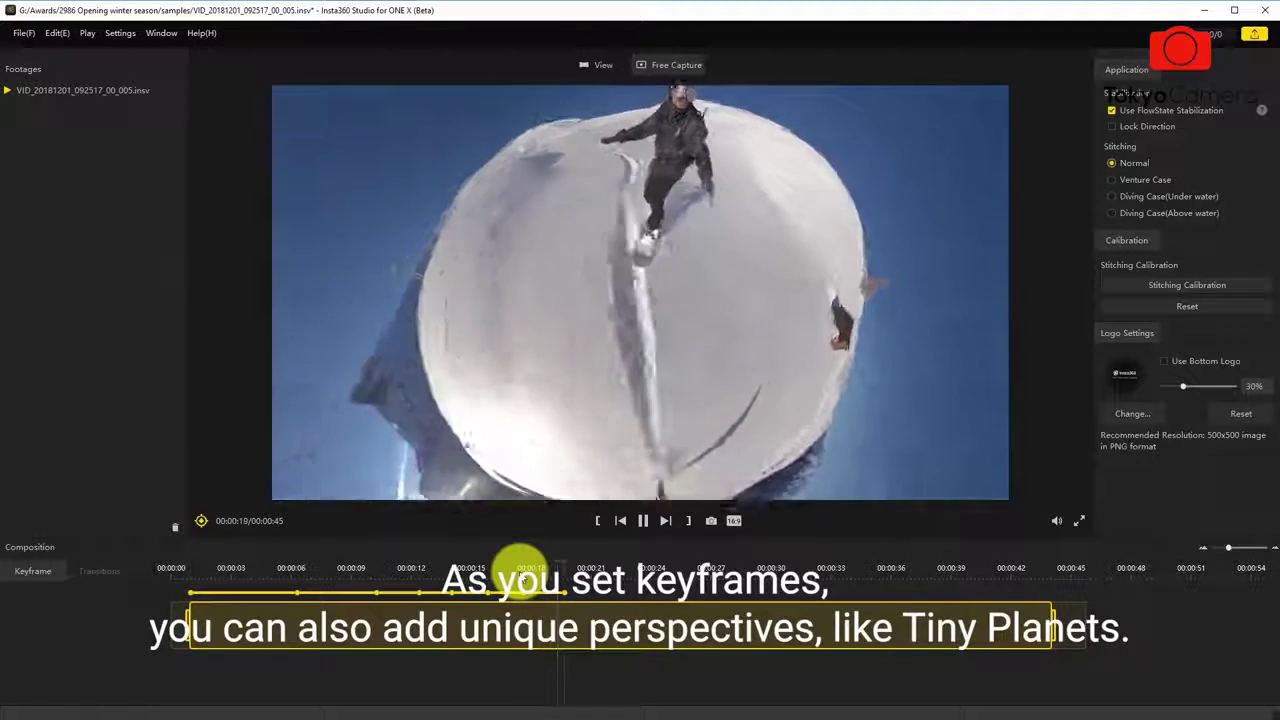
key(space)
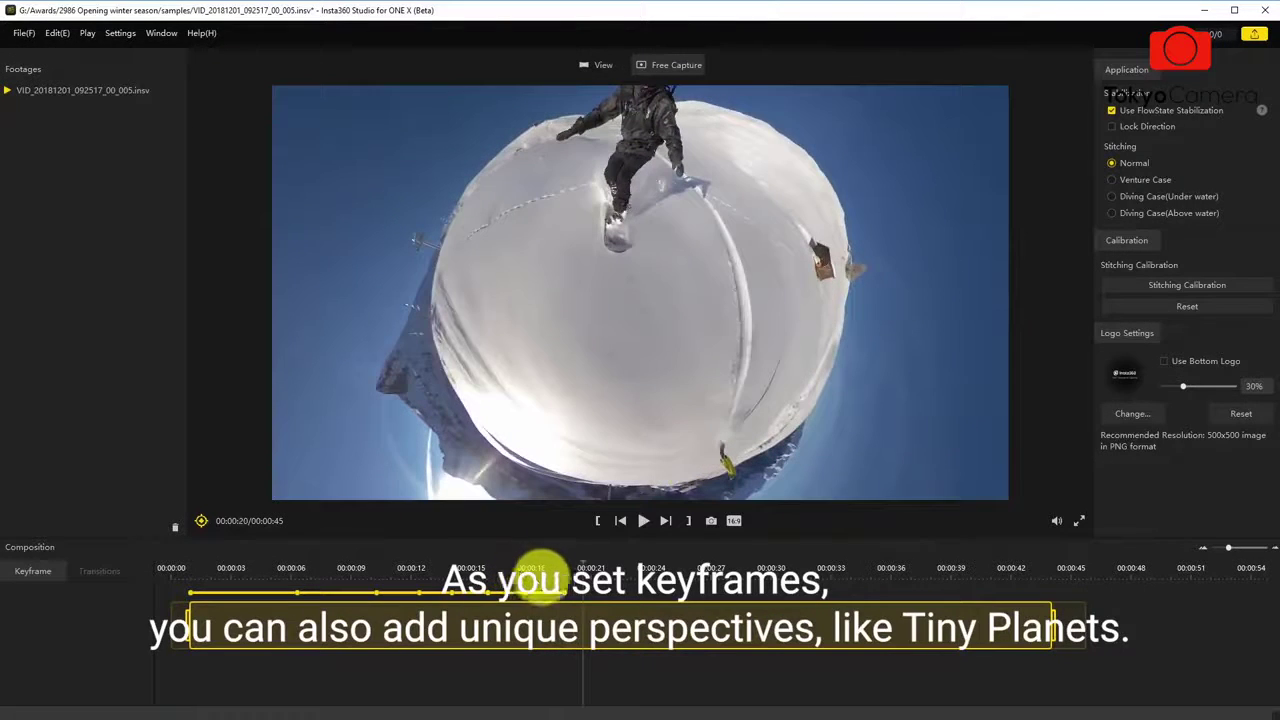
Step: Widen the 19.720 keyframe's tiny planet view to Fov 112.6 and Distance 1.05, and replay the movement into it
click(566, 595)
scroll(93, 690, down, 5)
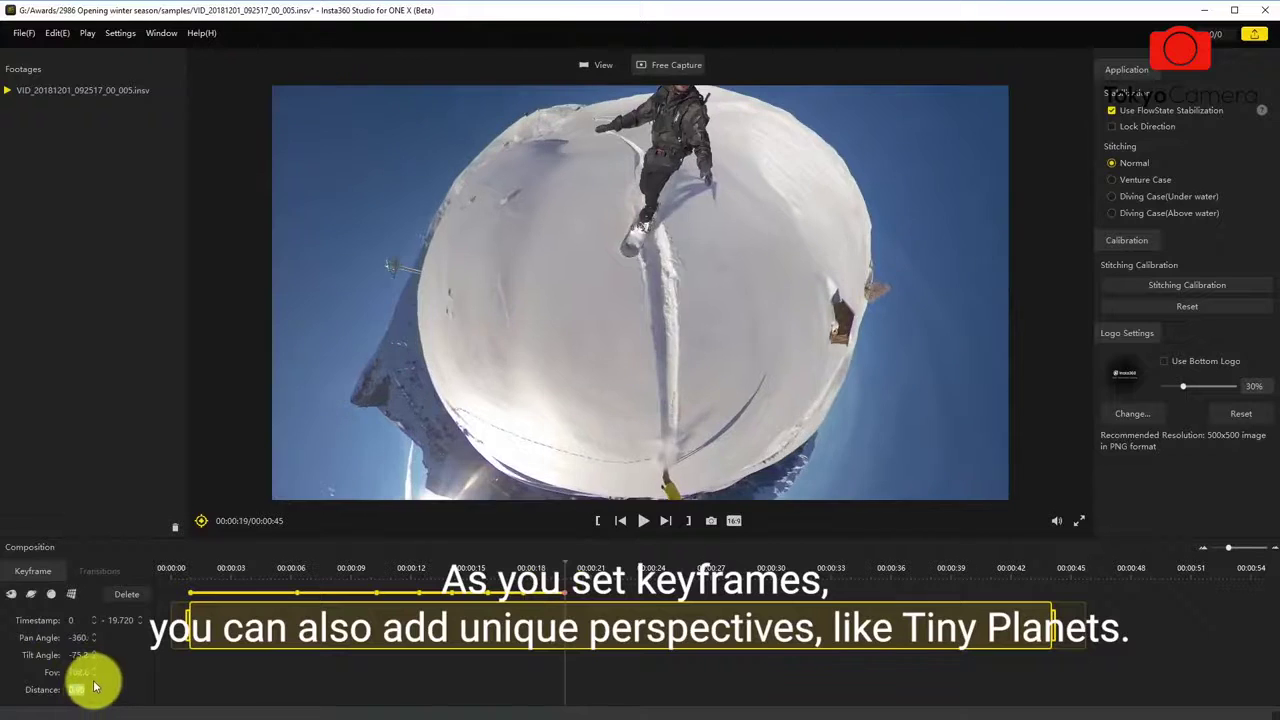
click(517, 567)
key(space)
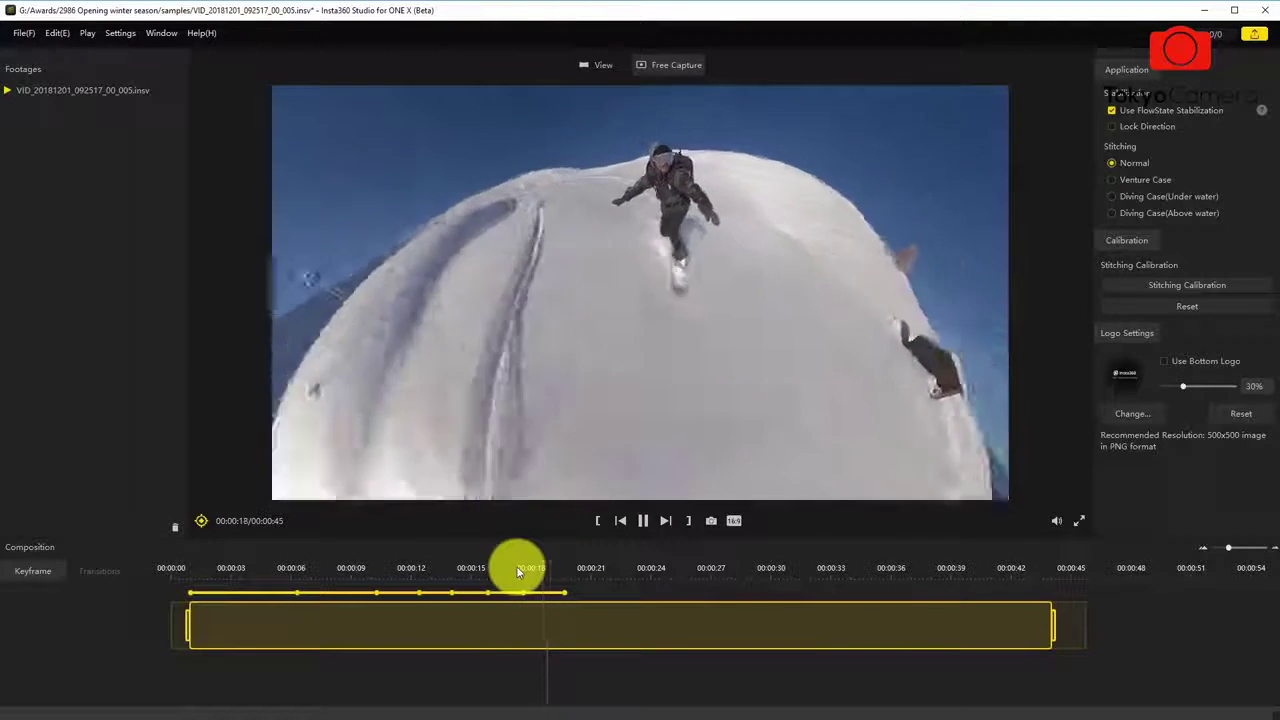
key(space)
Step: Apply the Slip-In Fade-Out transition to the segment leading into the tiny planet keyframe and play it back
click(535, 598)
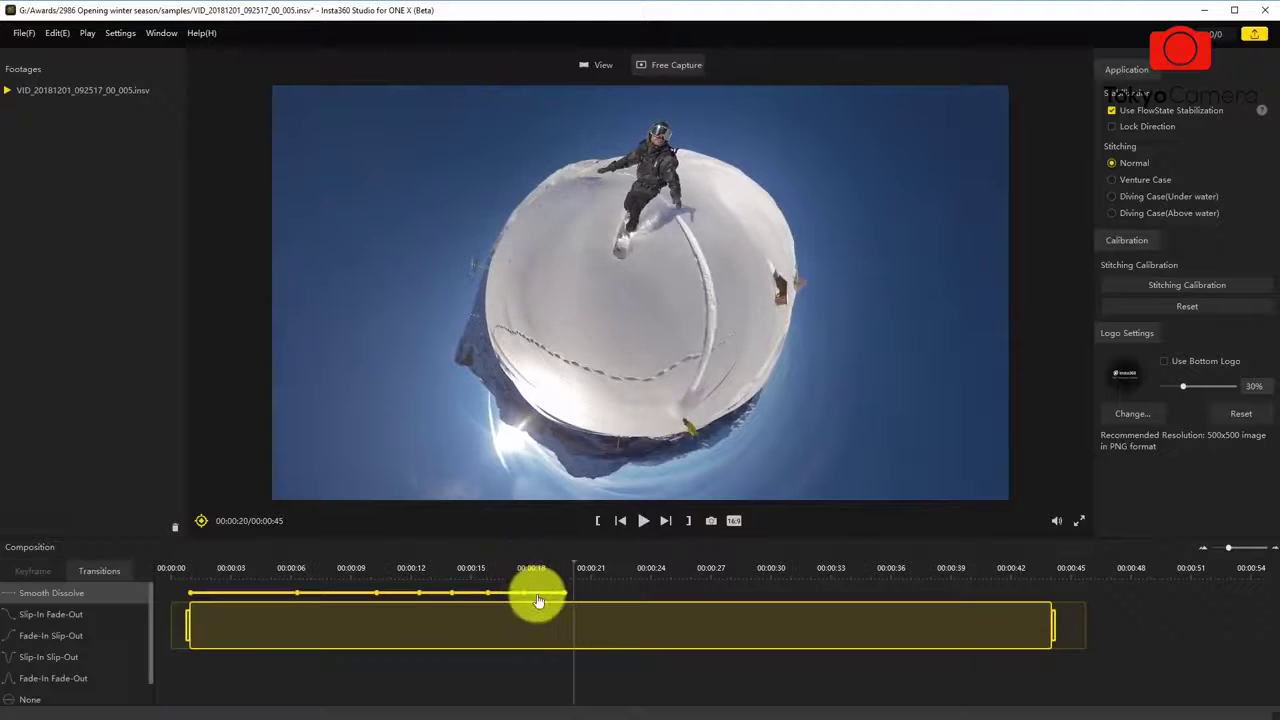
click(79, 612)
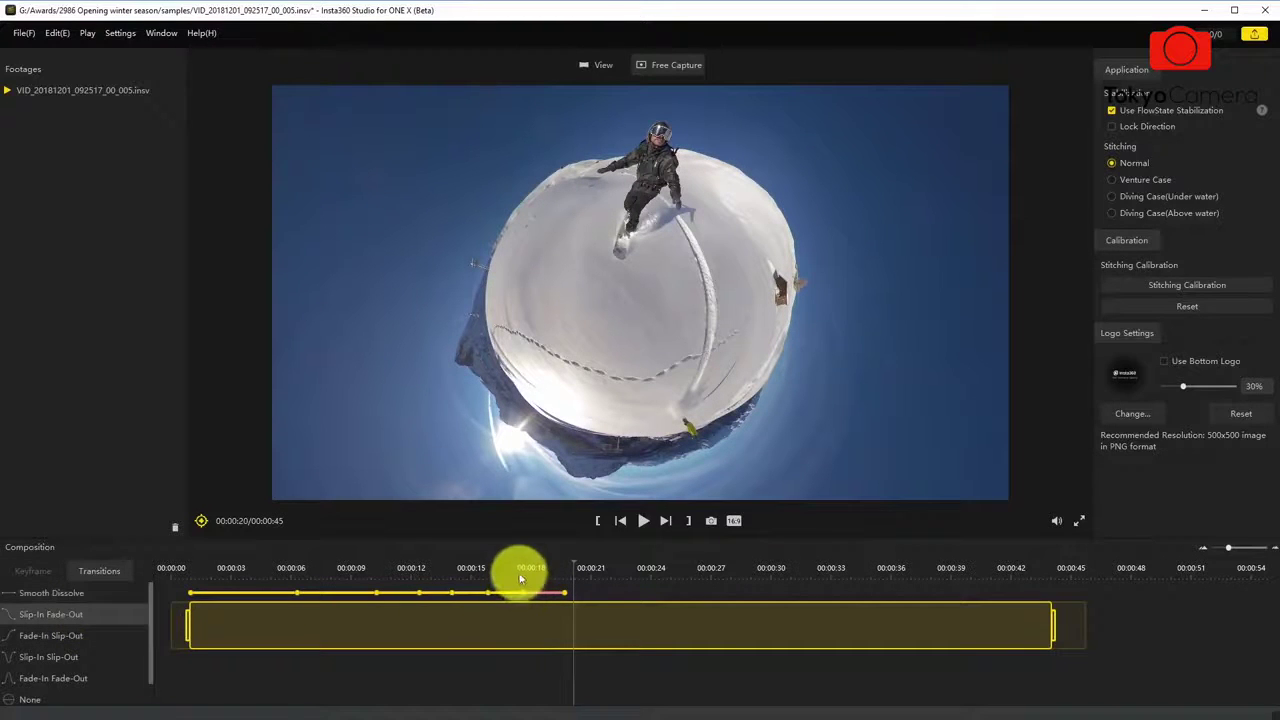
click(520, 576)
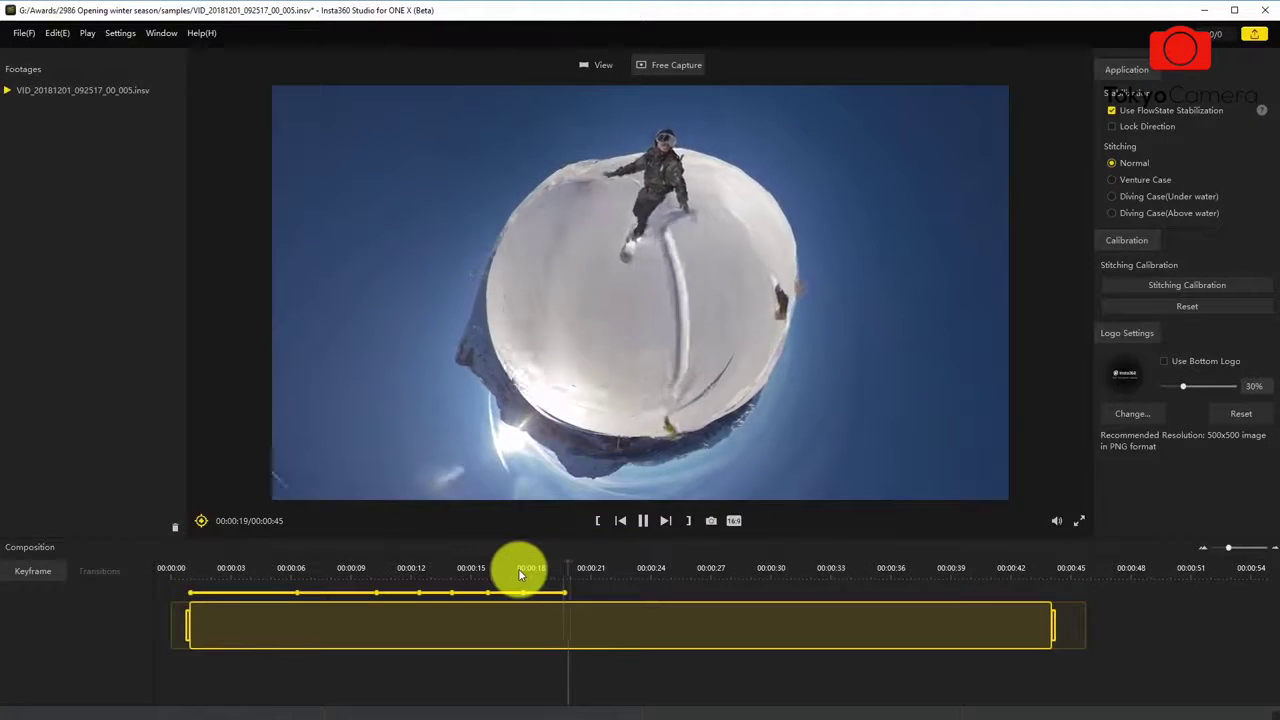
key(space)
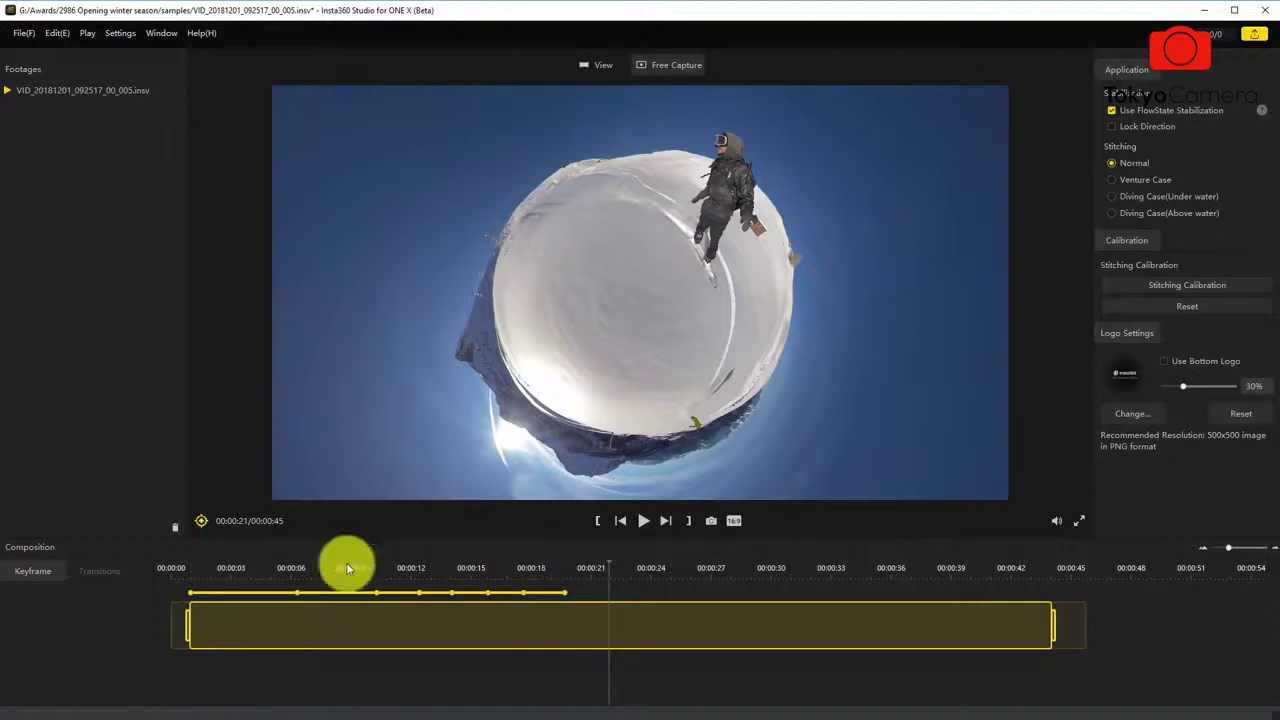
Step: Compare the tiny planet keyframe with frames shortly after it, and add a keyframe at timestamp 22.322
click(566, 598)
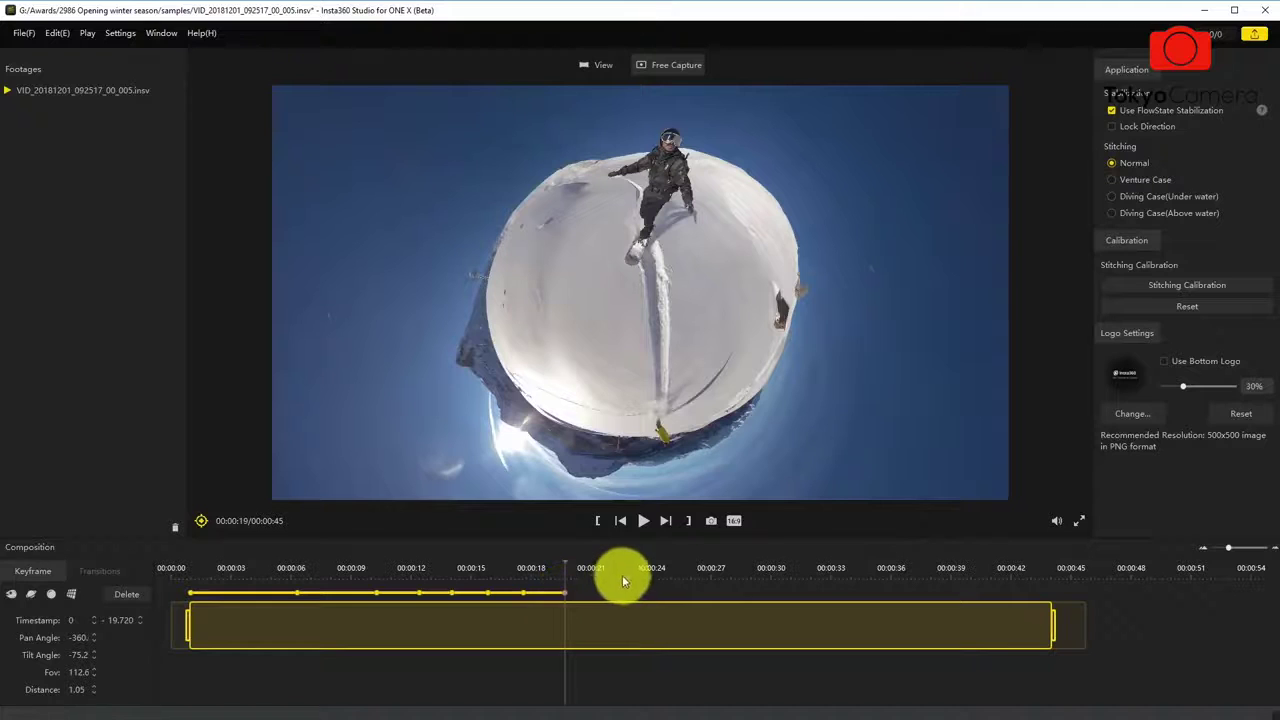
click(600, 570)
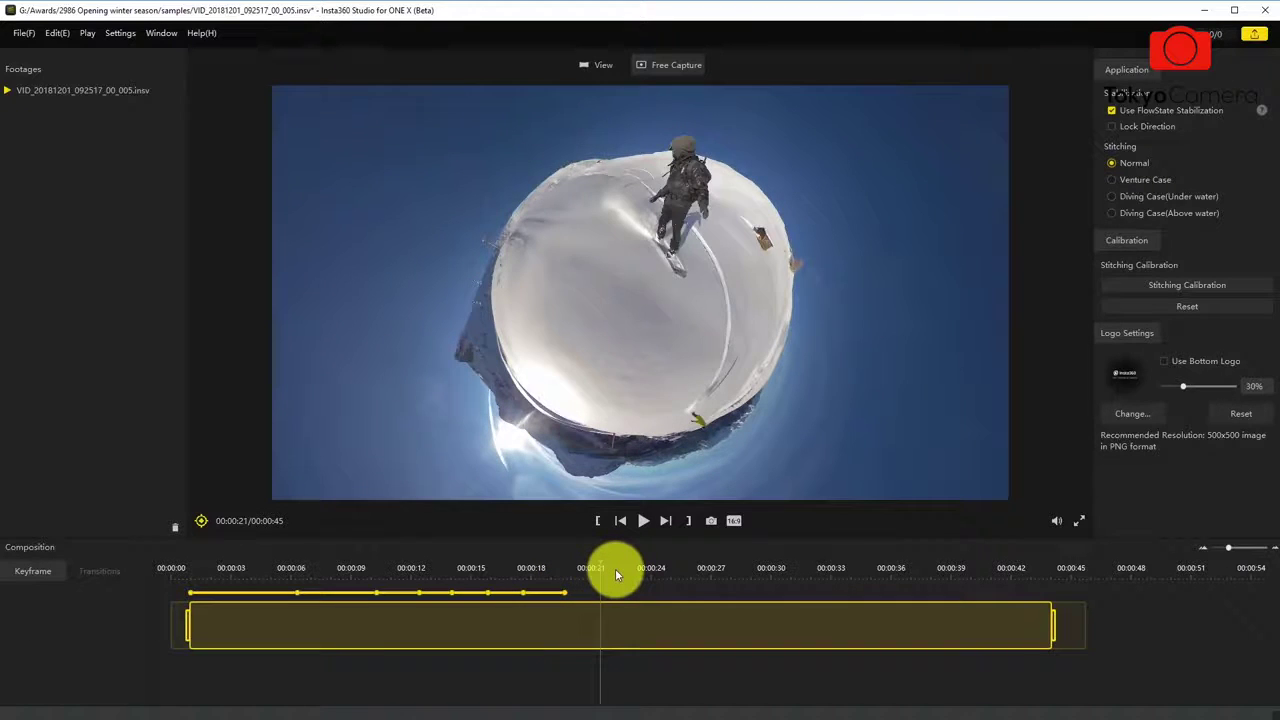
click(615, 570)
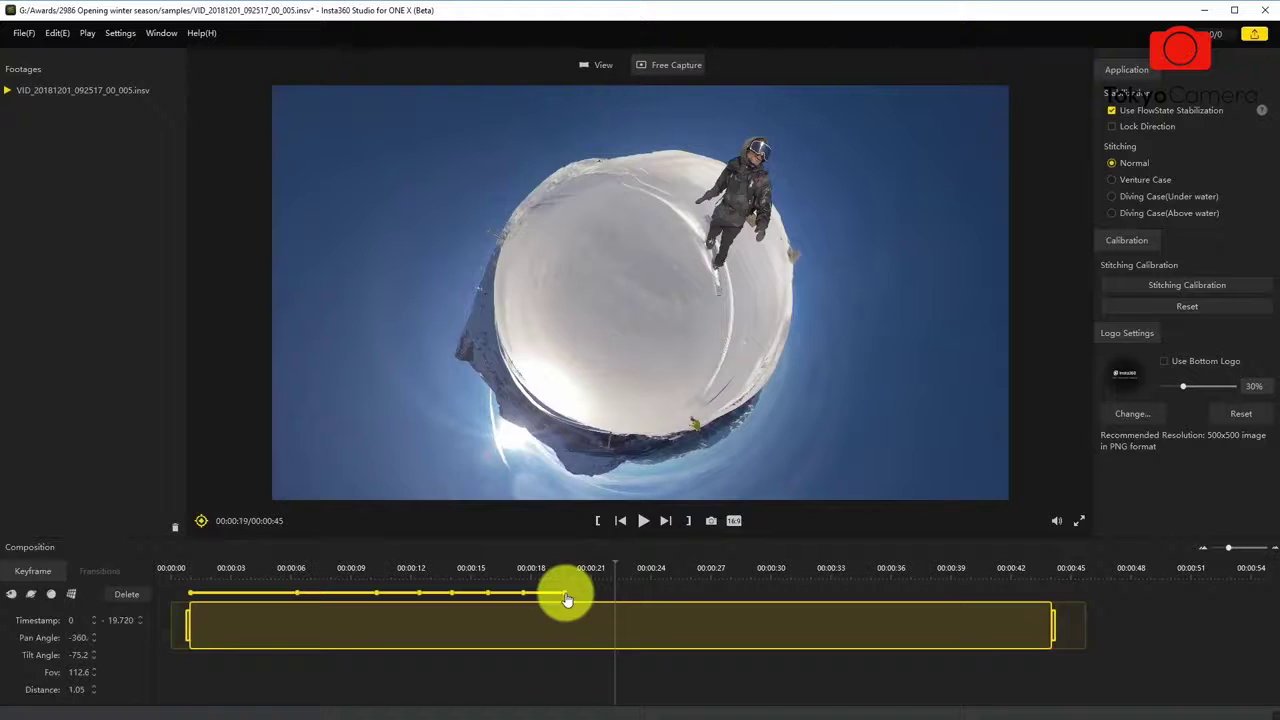
click(627, 568)
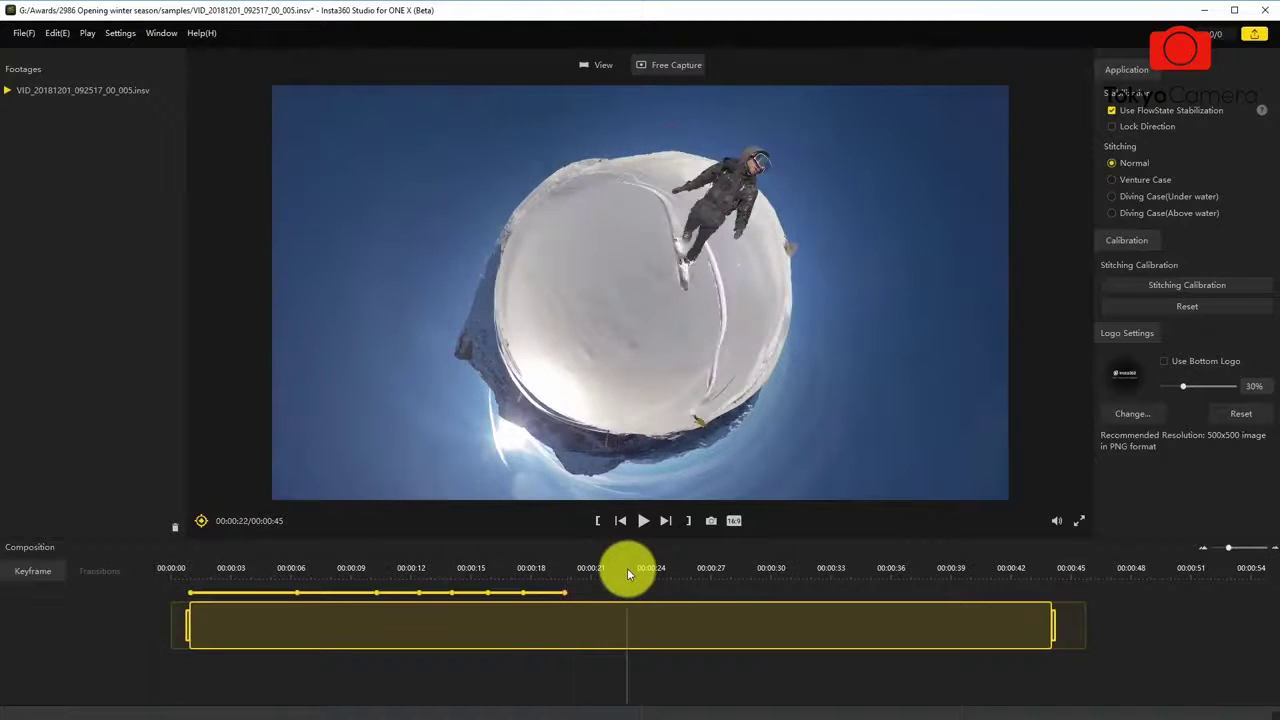
click(566, 596)
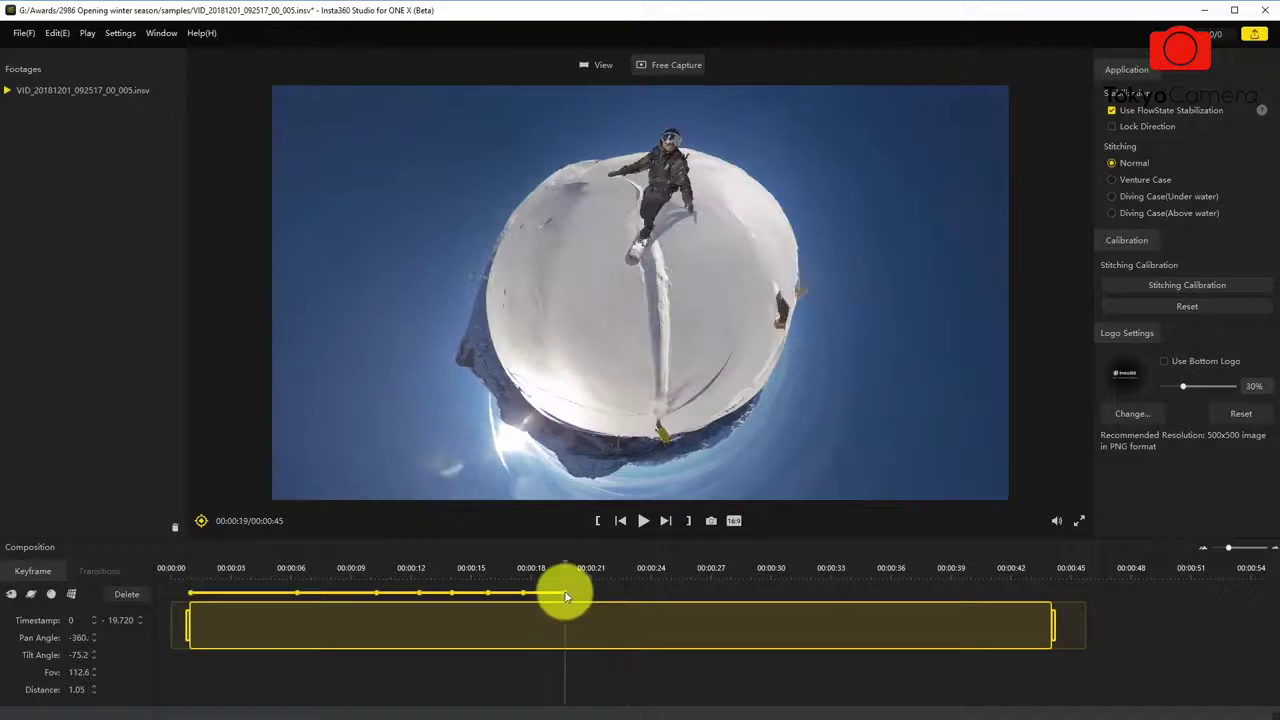
click(616, 571)
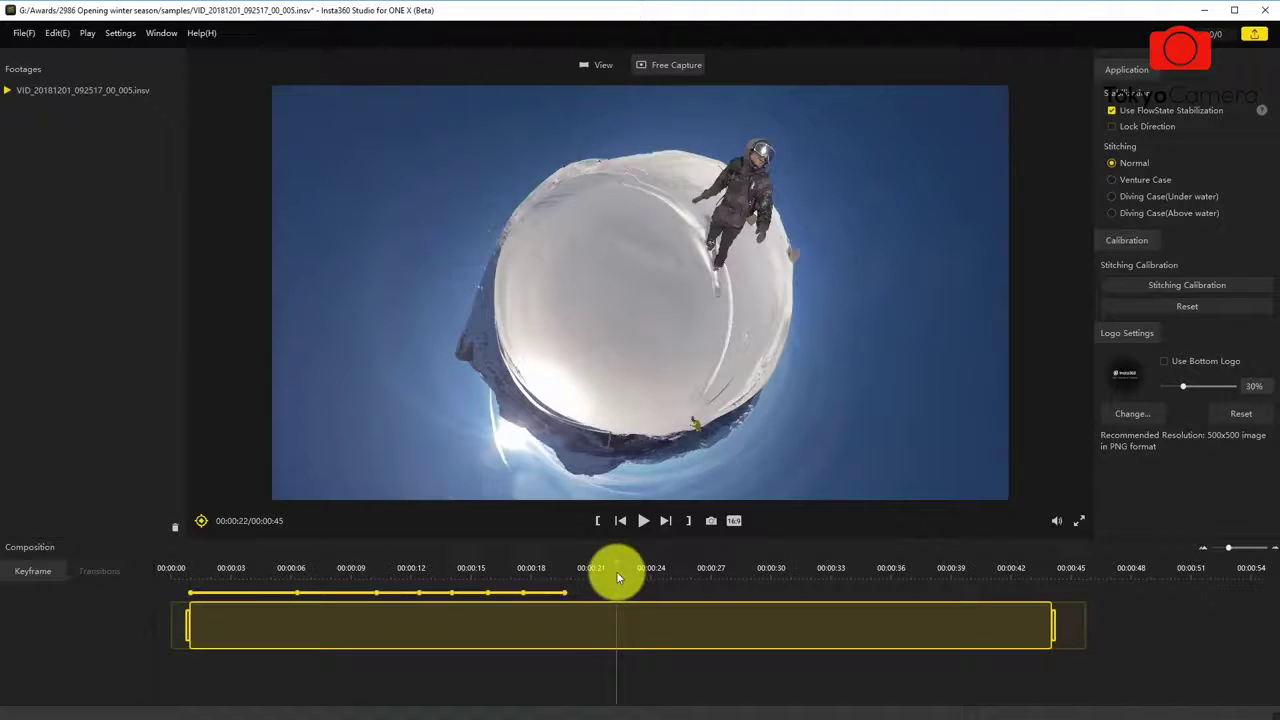
click(201, 521)
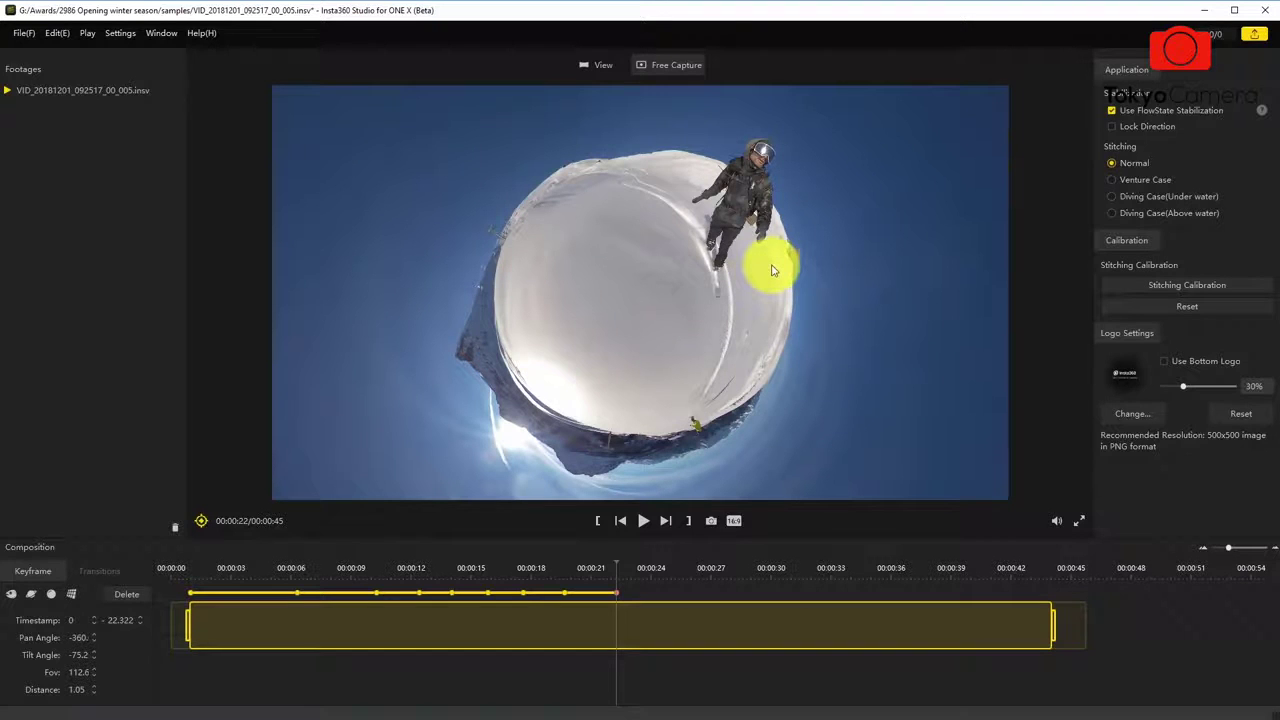
Step: Reframe the 22.322 keyframe from the tiny planet to the distant snowboarder in yellow, with tilt angle -12.4, Fov 72.5 and Distance 0.41
drag(771, 270, 657, 239)
scroll(657, 239, up, 3)
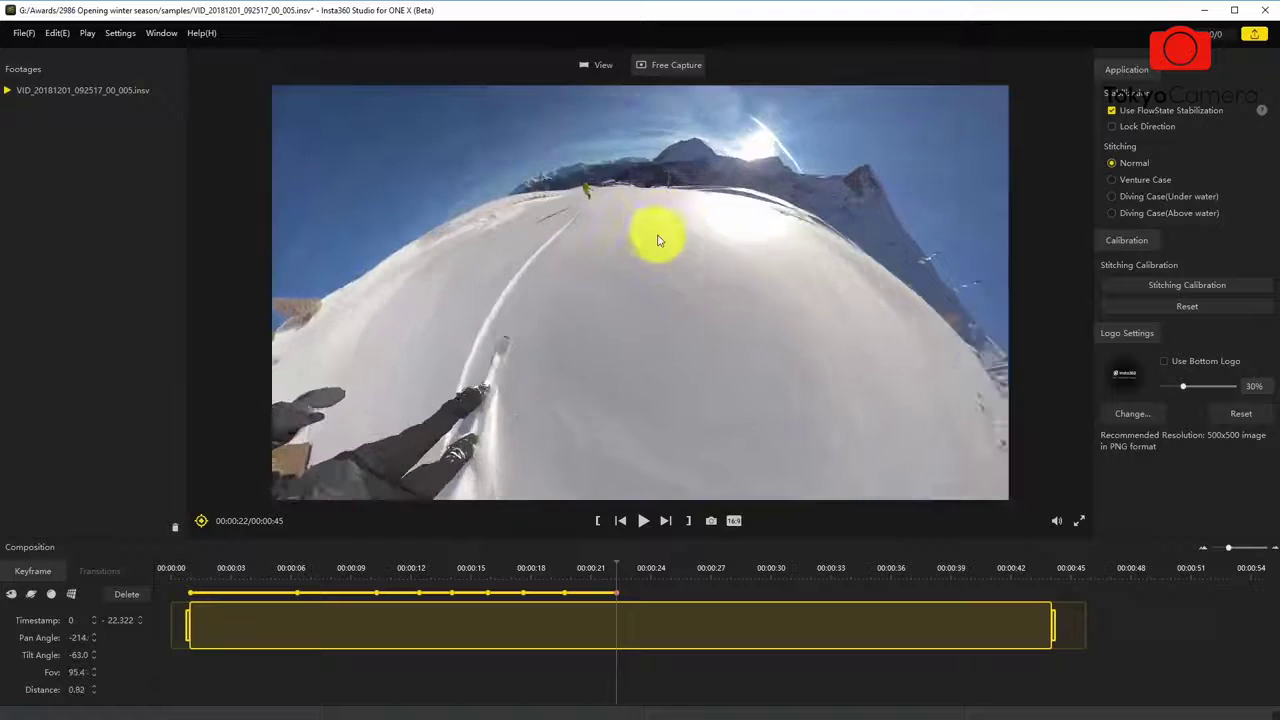
drag(658, 181, 775, 361)
scroll(697, 364, up, 3)
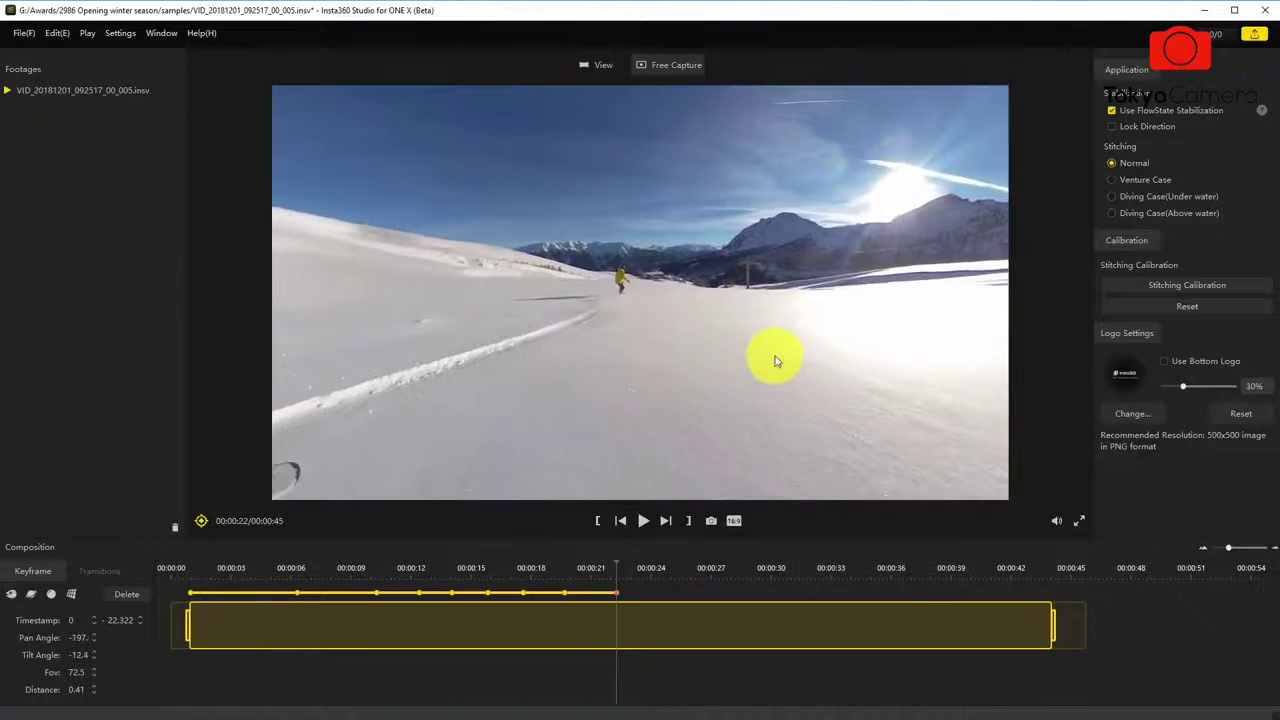
Step: Play back from about 17 s to check the movement into and out of the tiny planet
click(519, 569)
key(space)
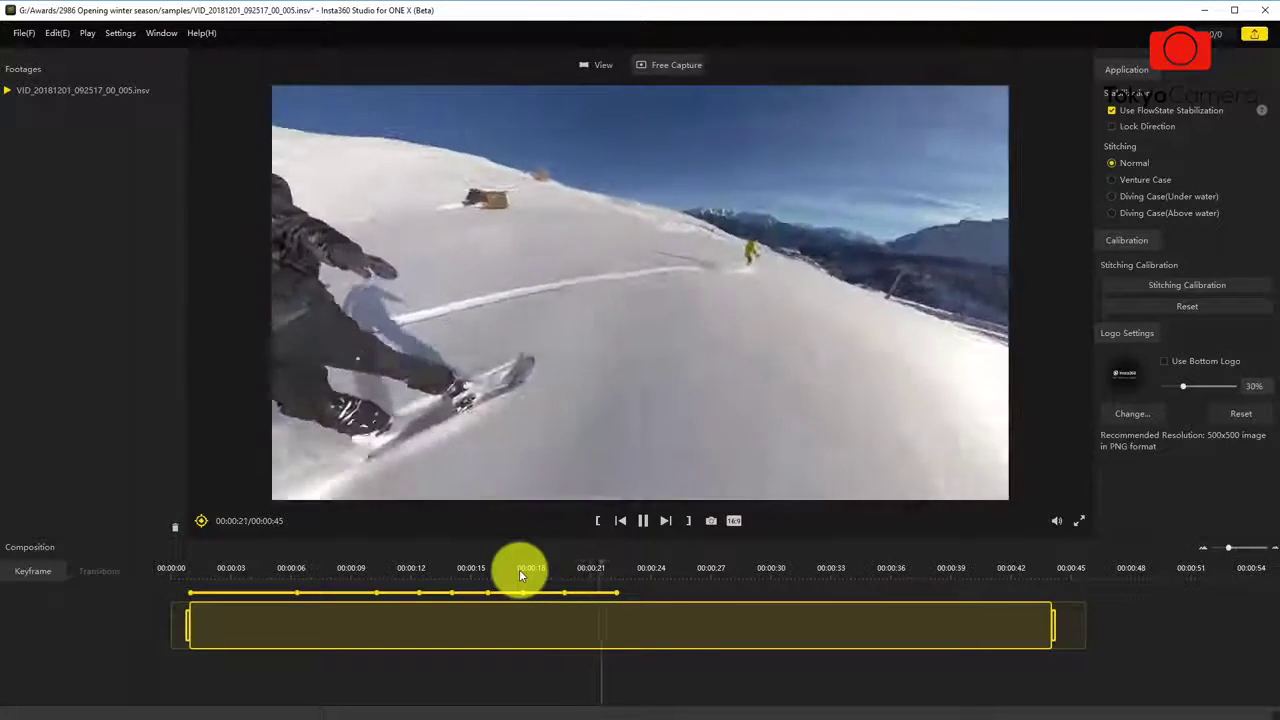
key(space)
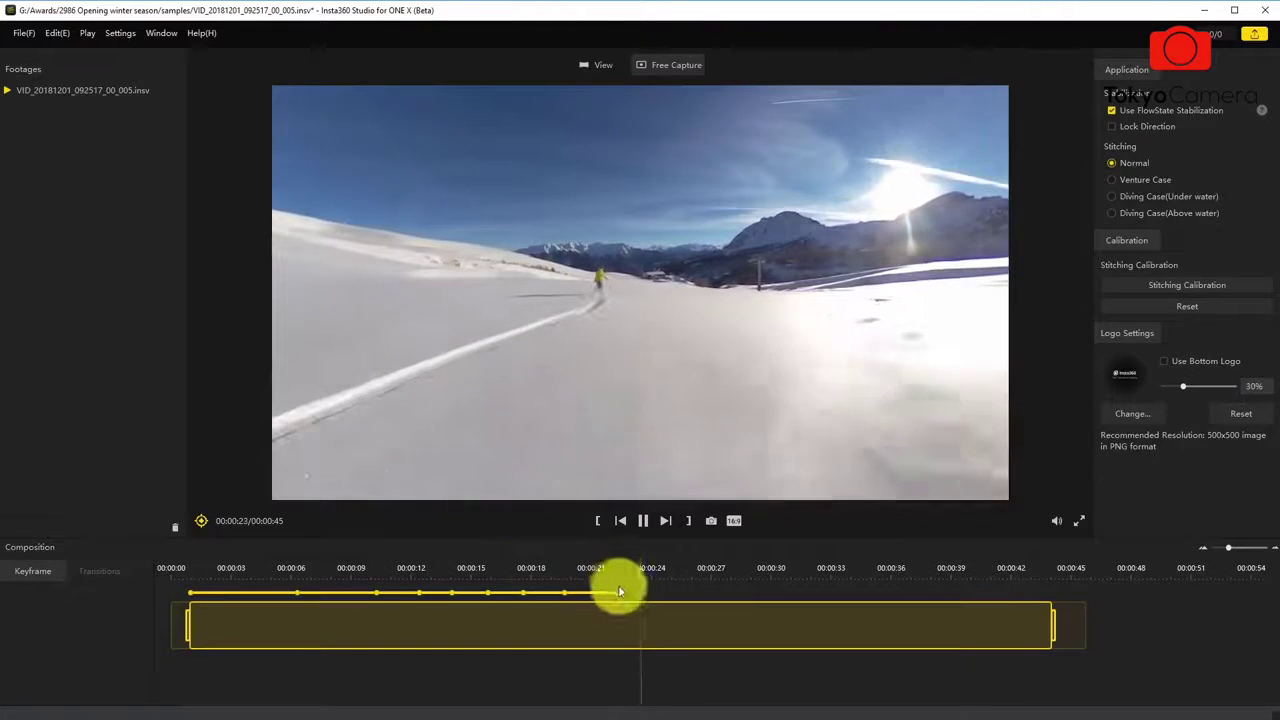
Step: Move the 22.322 keyframe to about 24.3 s and play back from about 19 s to check the movement
drag(617, 593, 659, 592)
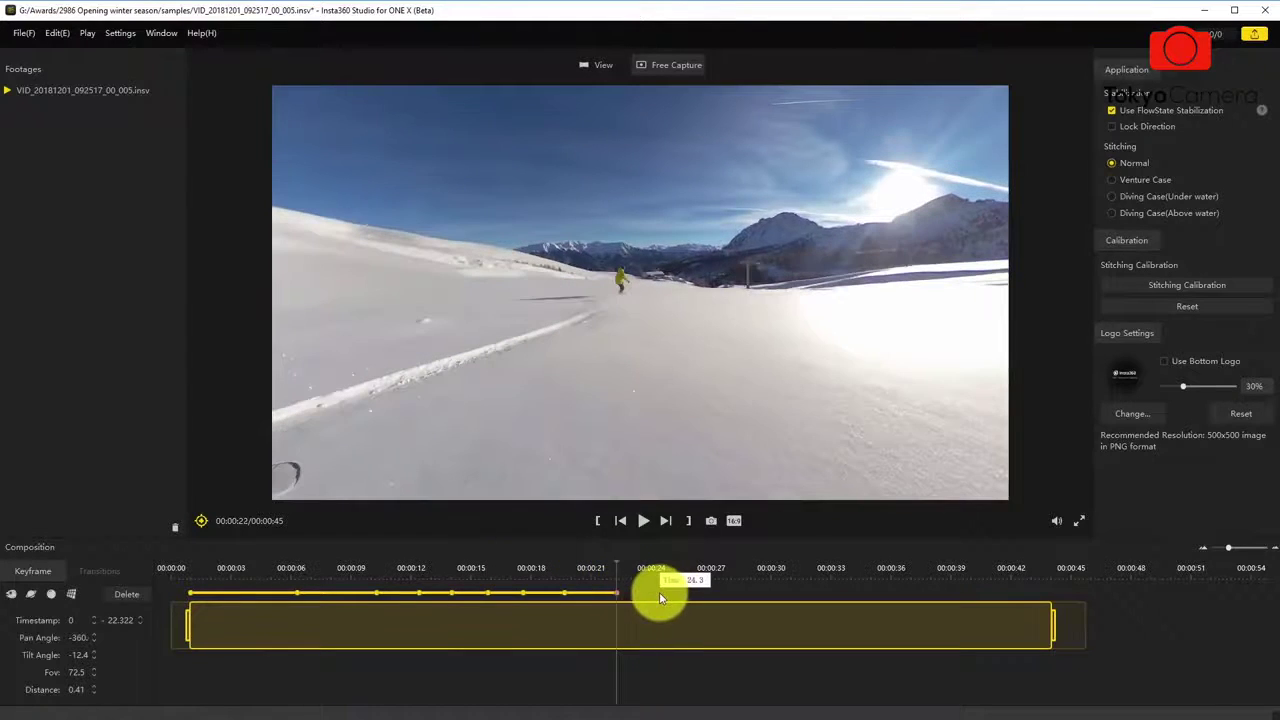
click(560, 567)
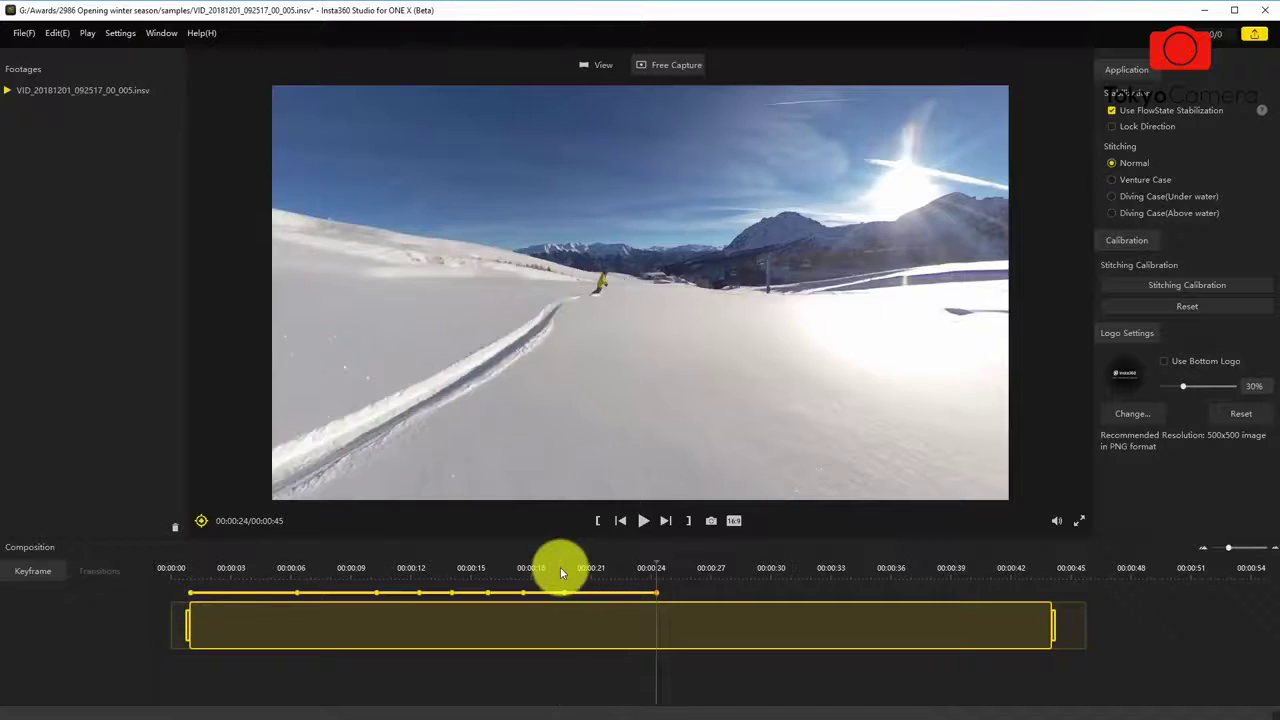
key(space)
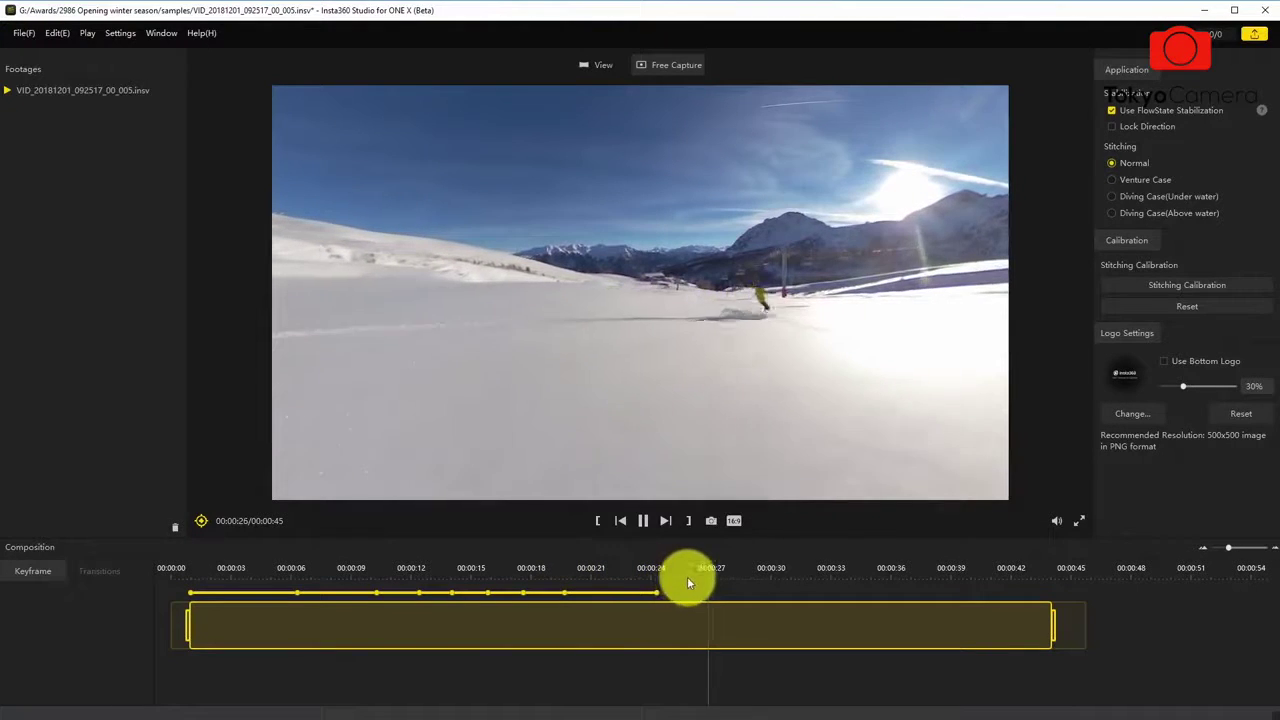
Step: Reframe the distant rider in yellow and add a keyframe at 27.494 with tilt angle -9.9, Fov 72.5 and Distance 0.41
key(space)
drag(849, 386, 586, 414)
click(203, 522)
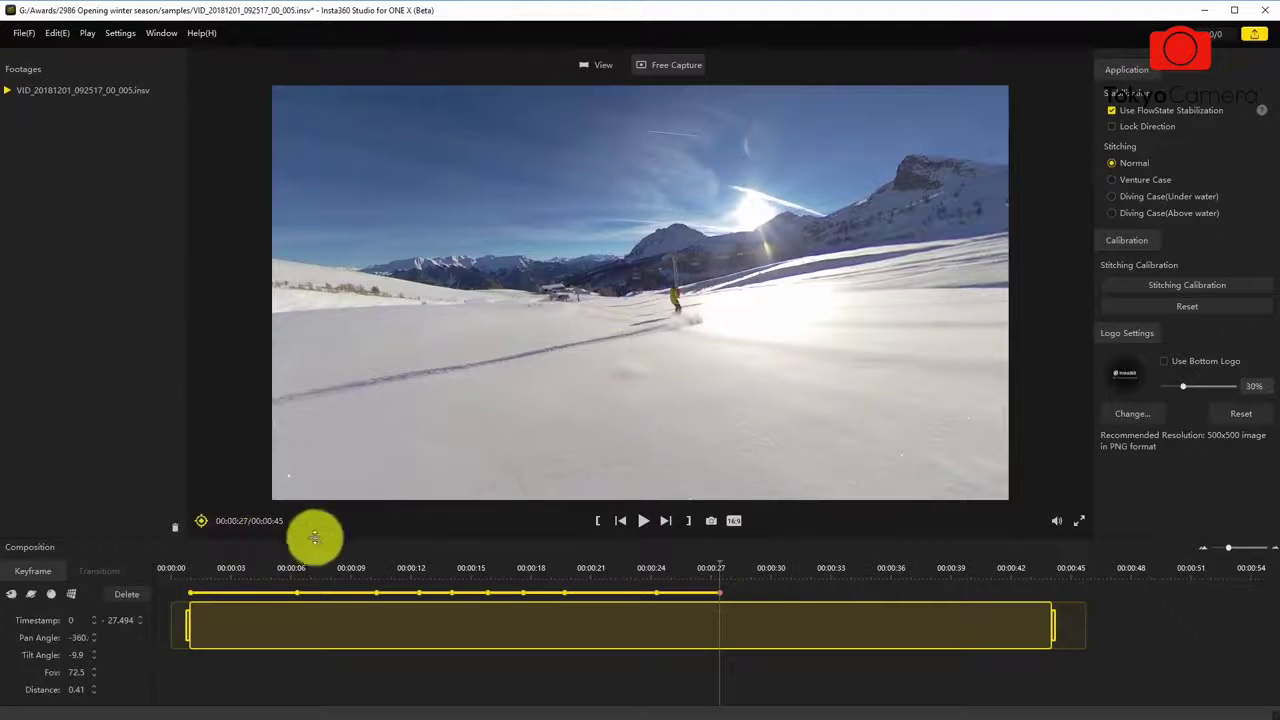
Step: Play on to about 31 s, reframe to the rider in black and add a keyframe at 31.532 with tilt angle 12.2
key(space)
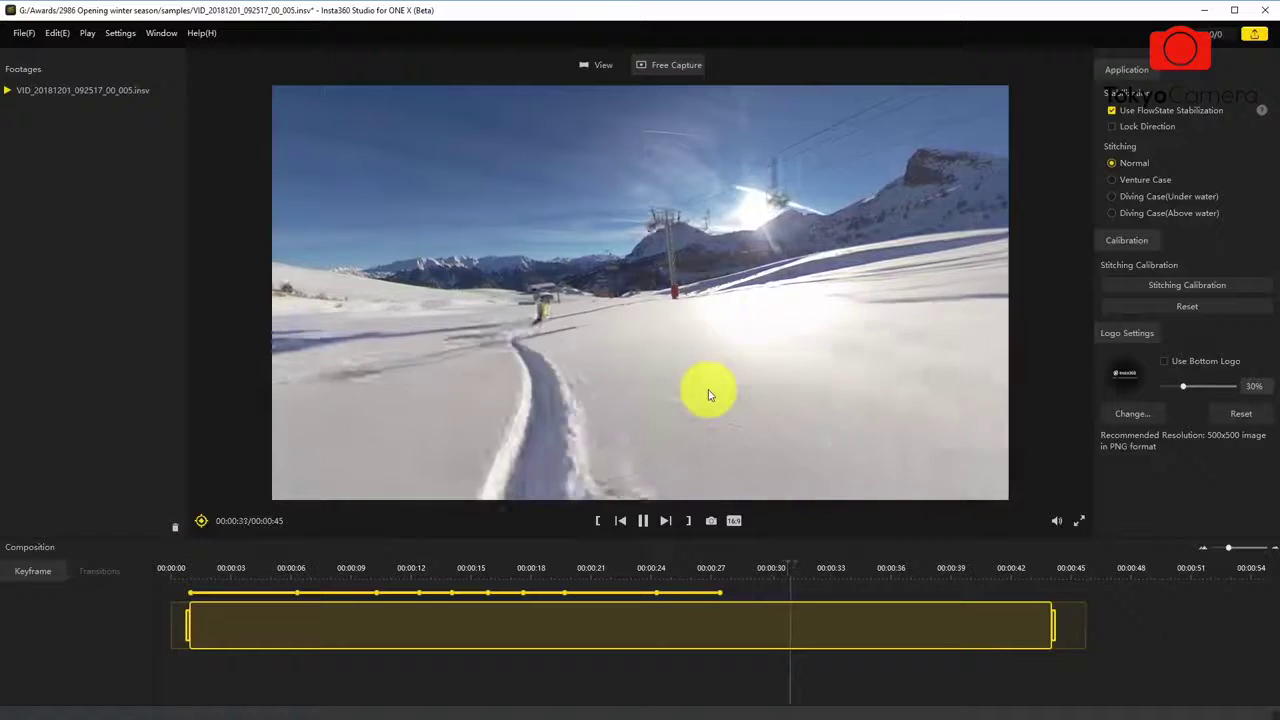
key(space)
drag(848, 374, 386, 409)
drag(814, 349, 438, 470)
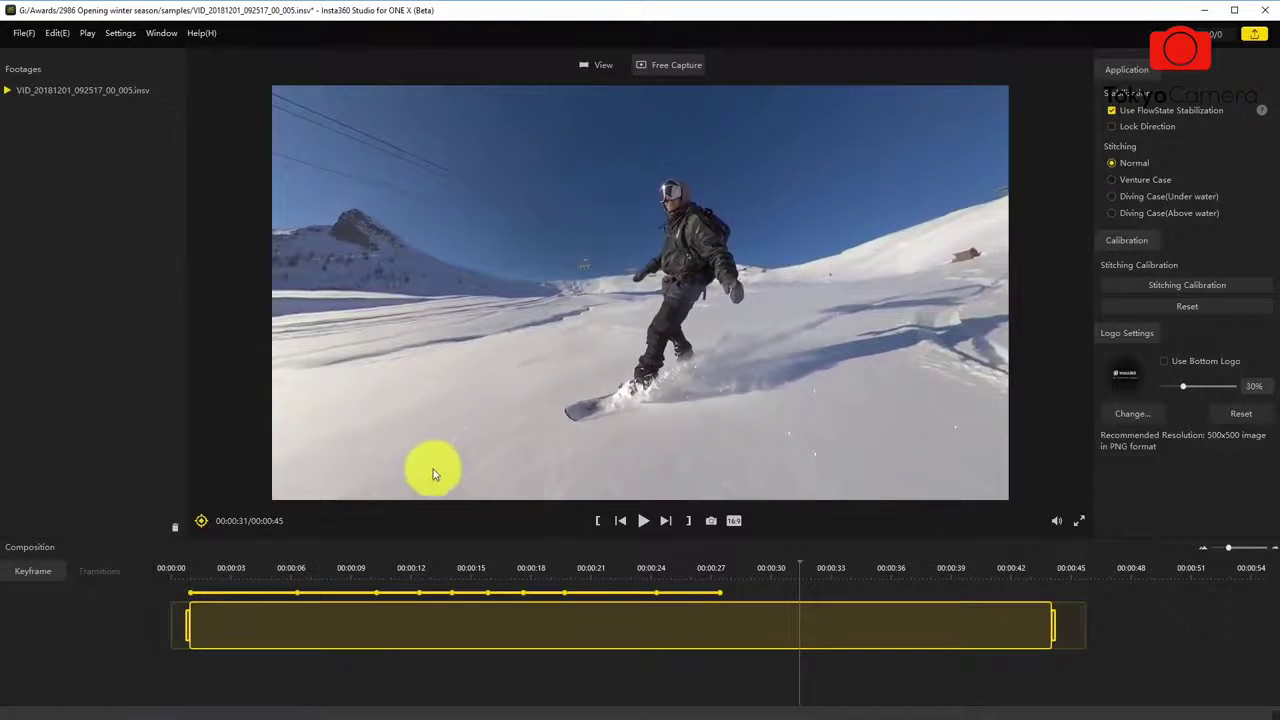
click(201, 520)
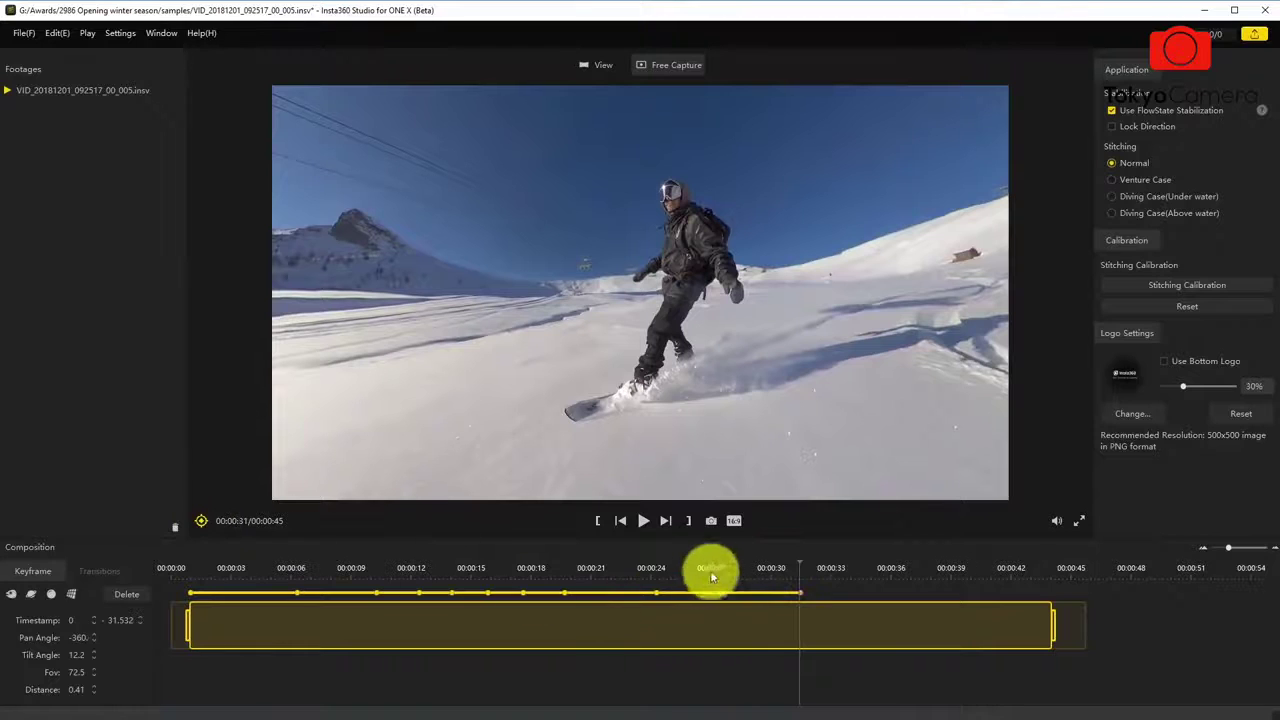
Step: Play back from about 19 s to 33 s, add a keyframe there and reframe it on the rider in black
click(561, 572)
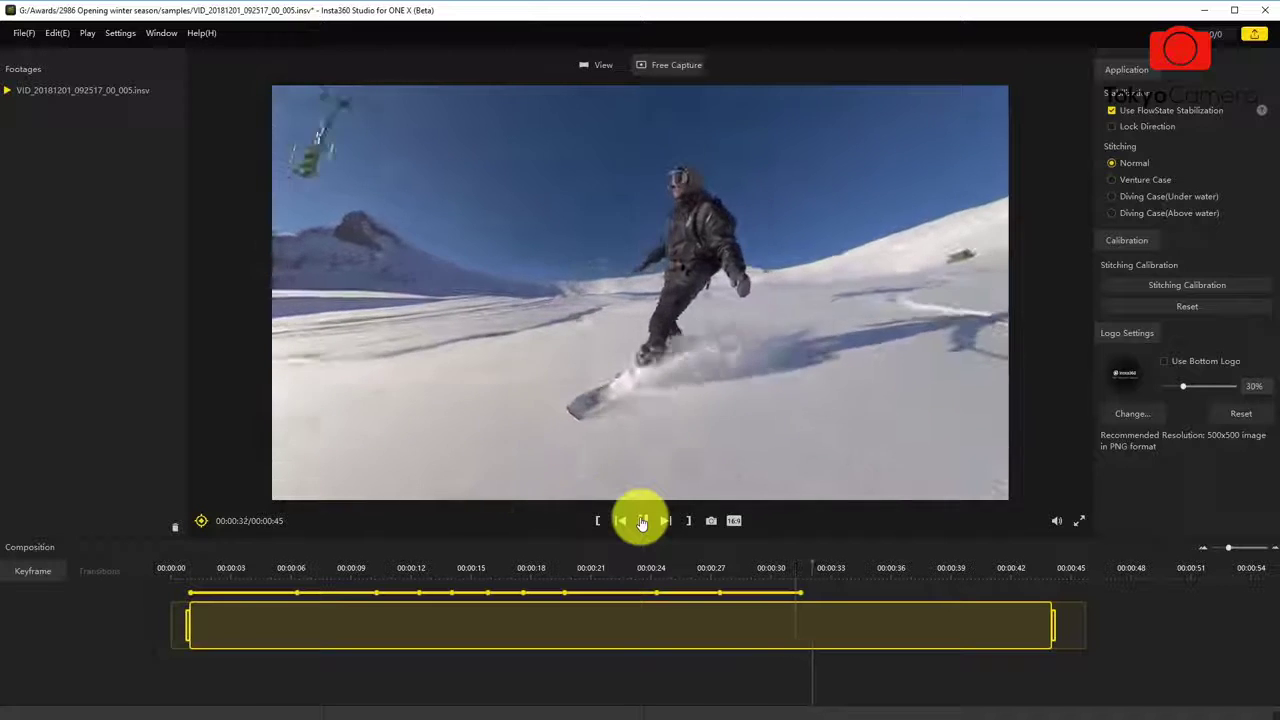
click(642, 521)
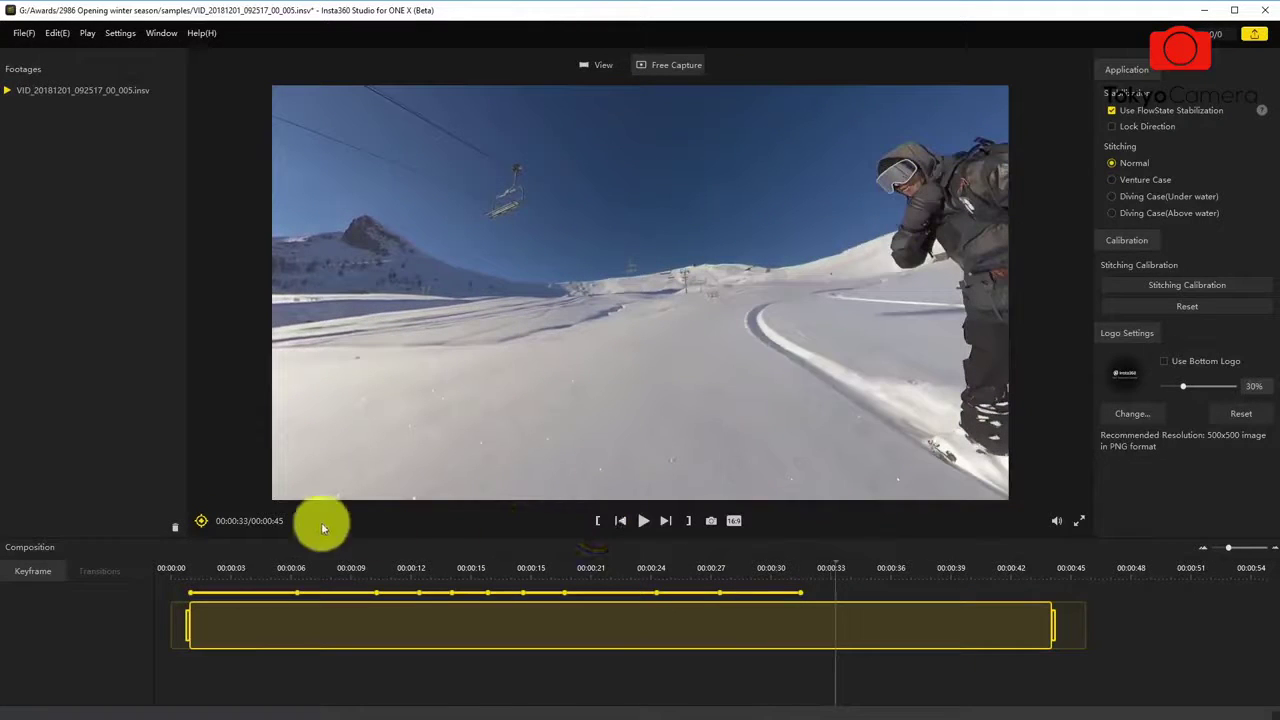
click(203, 521)
drag(817, 346, 374, 409)
Step: Center the rider in black in the frame at about 37 s and add a keyframe there
drag(759, 267, 716, 233)
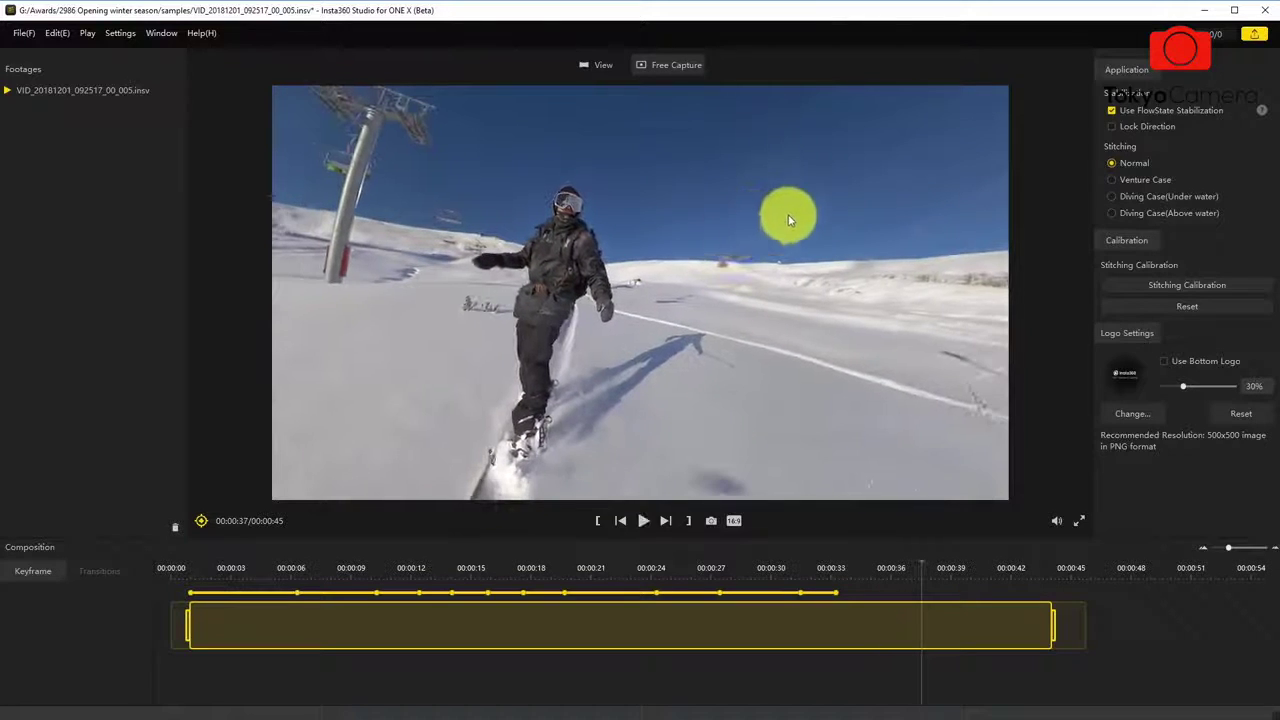
key(space)
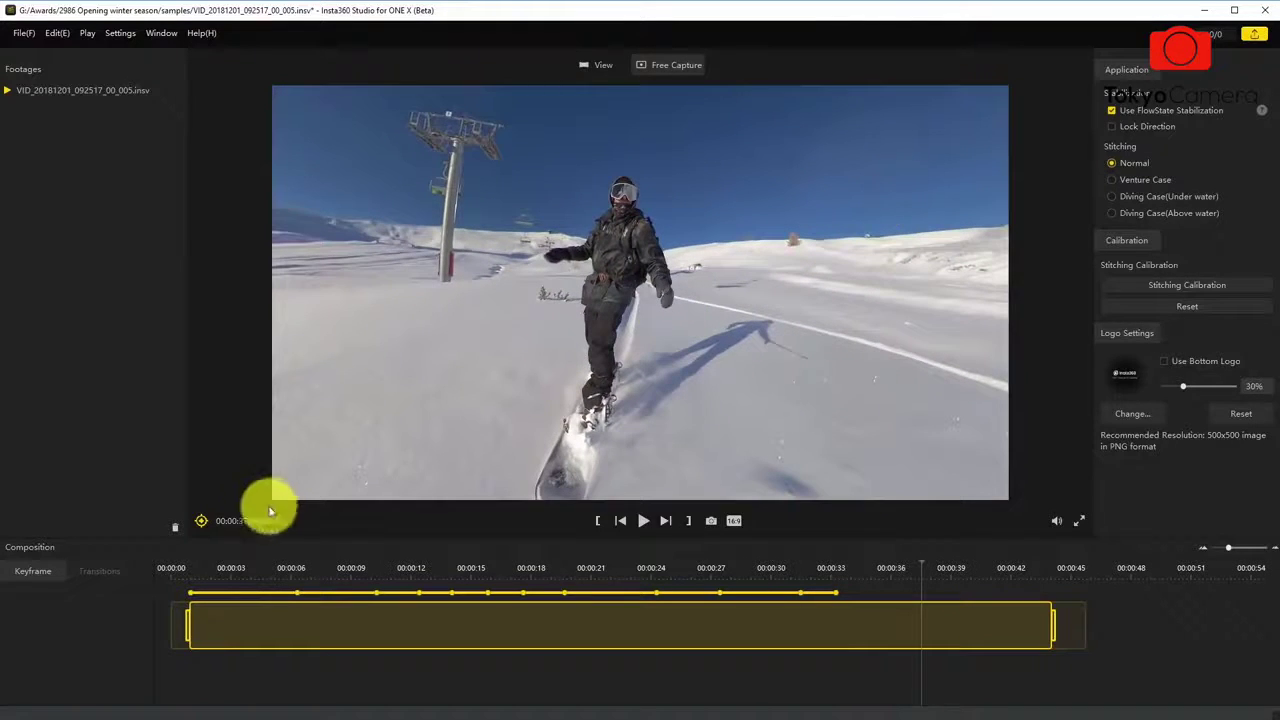
click(201, 521)
Step: Play on to about 43 s, add a keyframe at 43.143 with tilt angle 3.9 and shift it toward the trimmed clip's end
key(space)
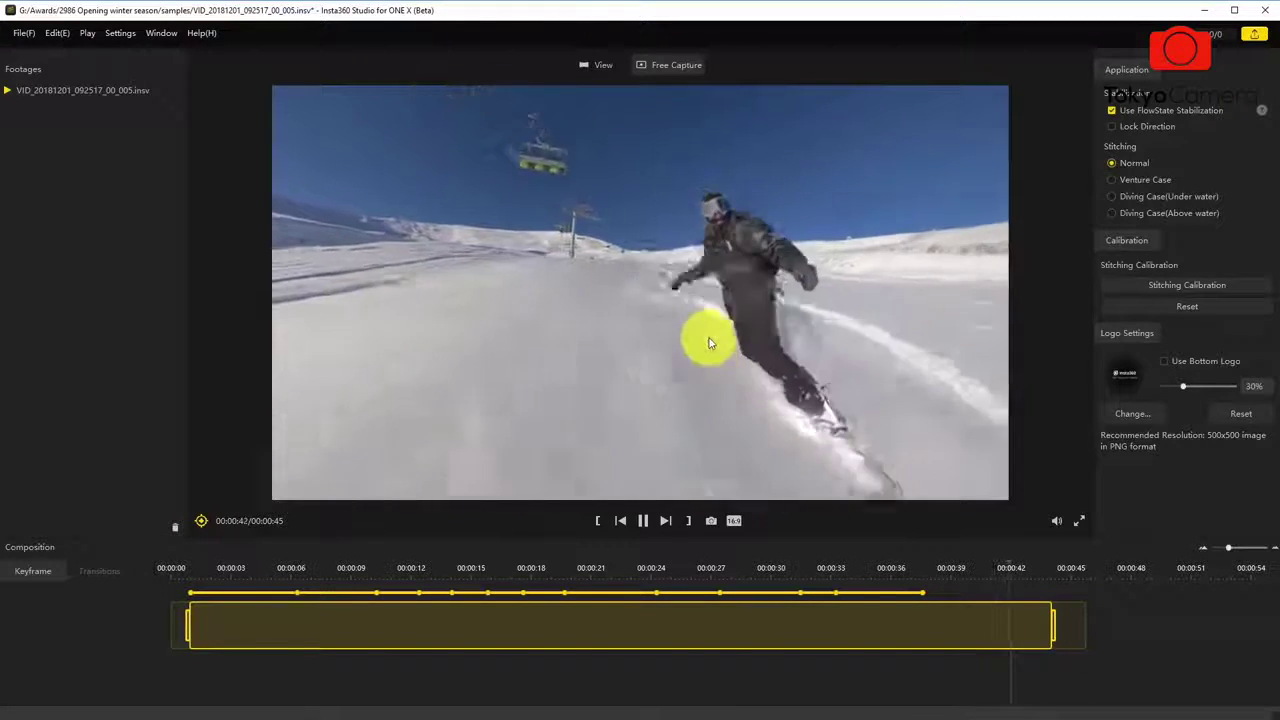
key(space)
click(203, 522)
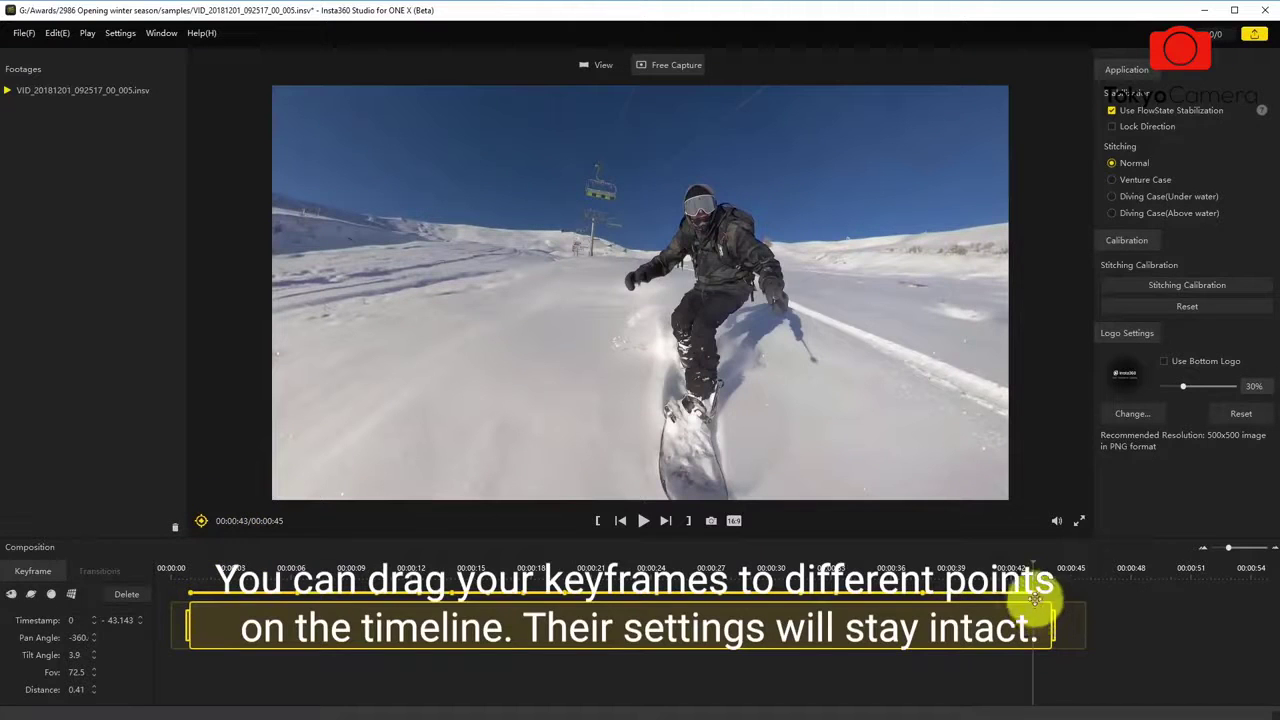
mouse_move(1055, 595)
mouse_down()
mouse_move(1064, 587)
mouse_move(1037, 591)
mouse_move(1060, 598)
mouse_move(1051, 593)
mouse_up()
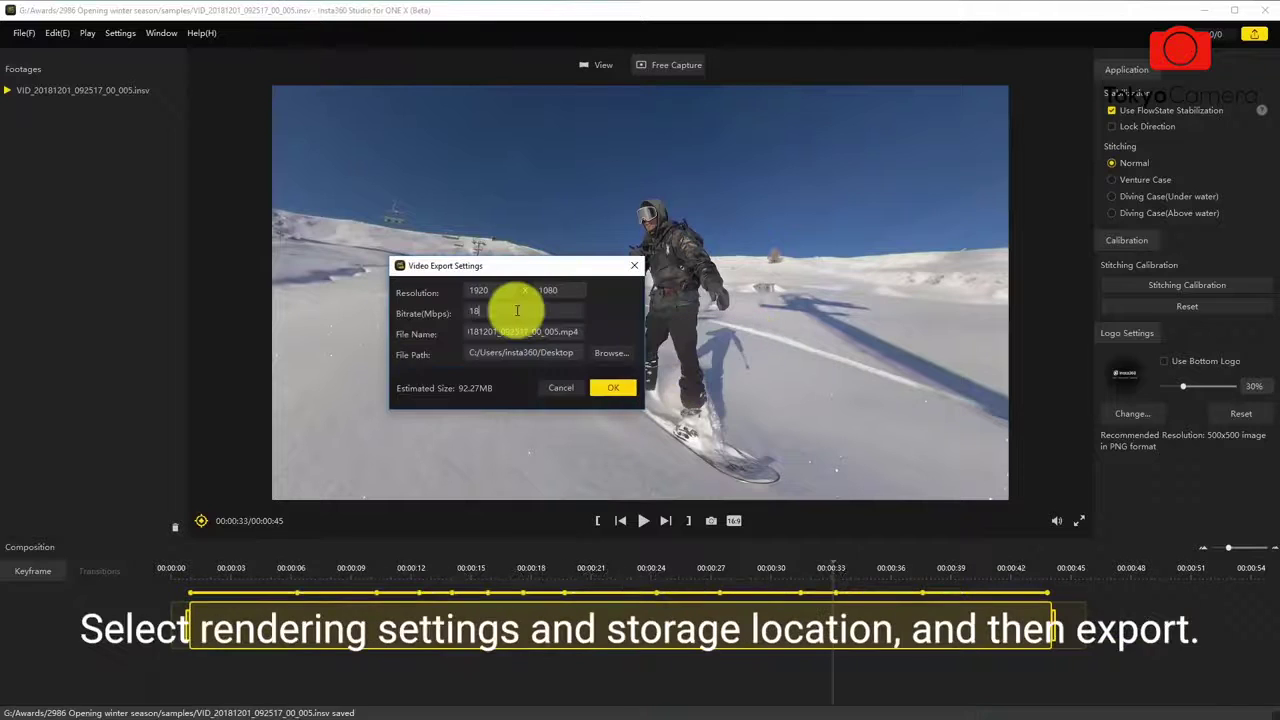
Step: Export the video at 1920 x 1080 and 18 Mbps to the Desktop folder, and open the export task list
click(605, 388)
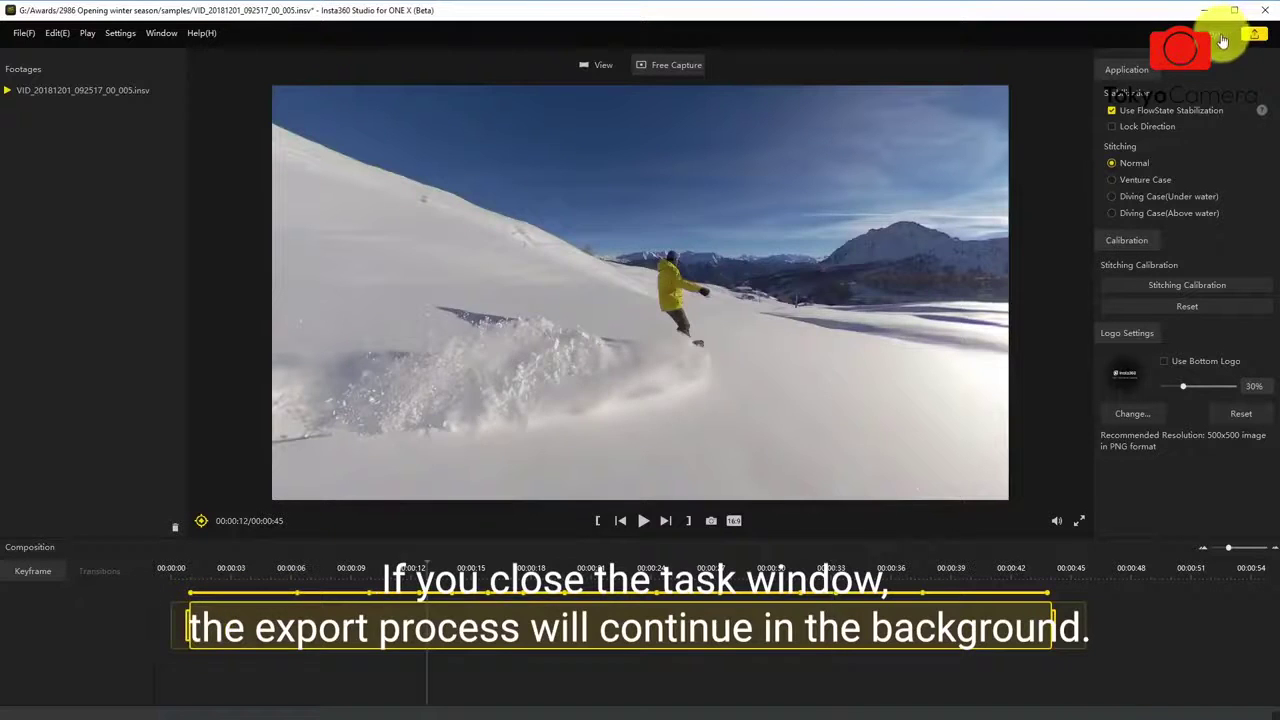
click(1222, 38)
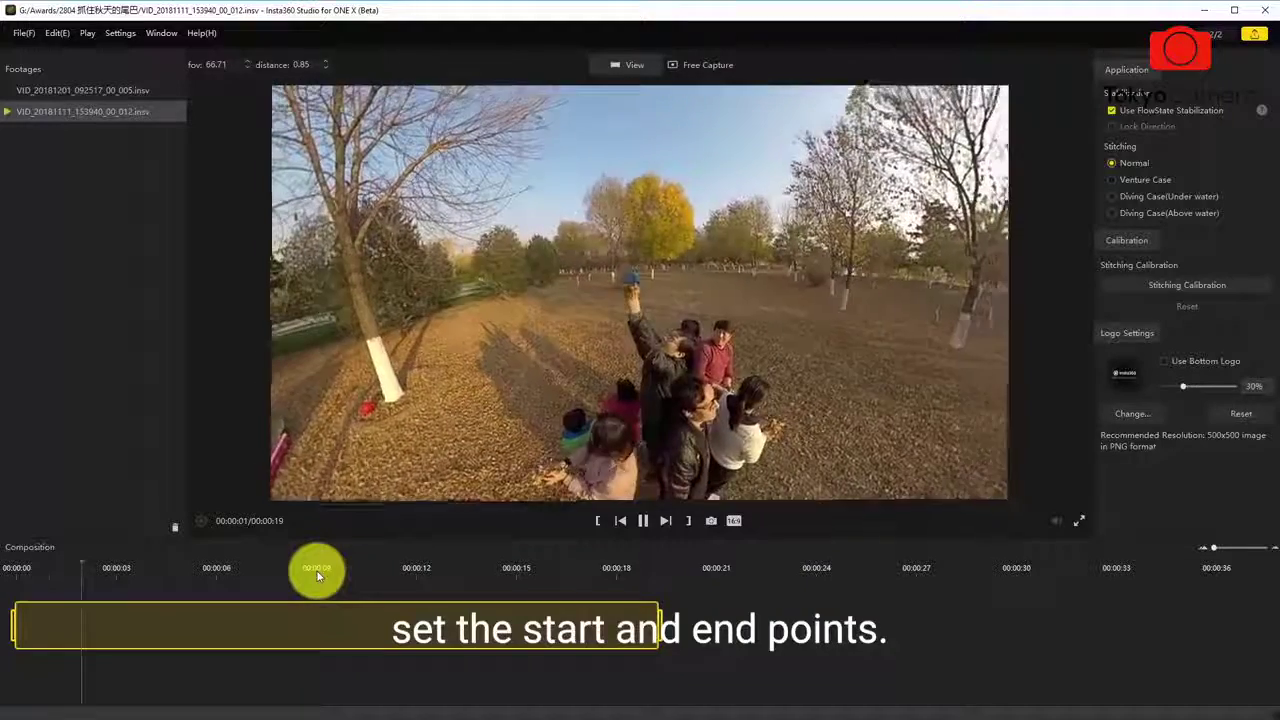
Step: Trim the start of VID_20181111_153940_00_012.insv to about 9 s and play from the new start point
key(space)
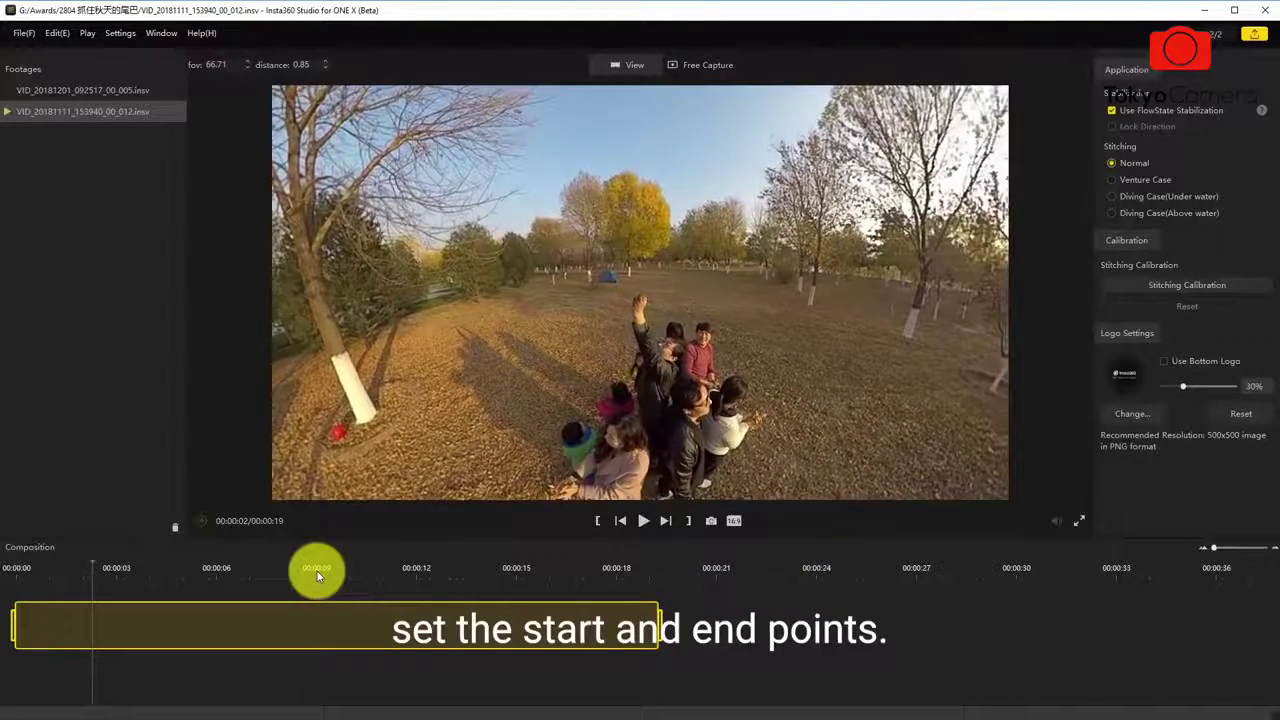
click(317, 571)
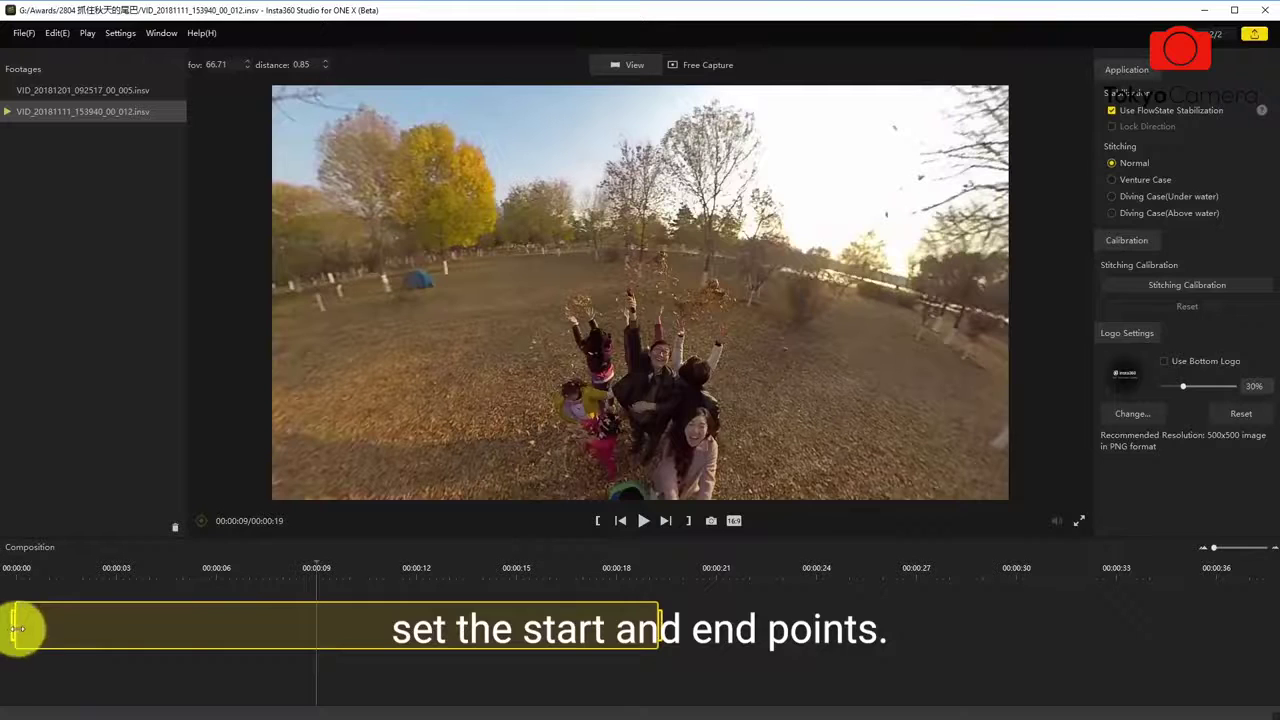
drag(15, 628, 246, 626)
click(352, 567)
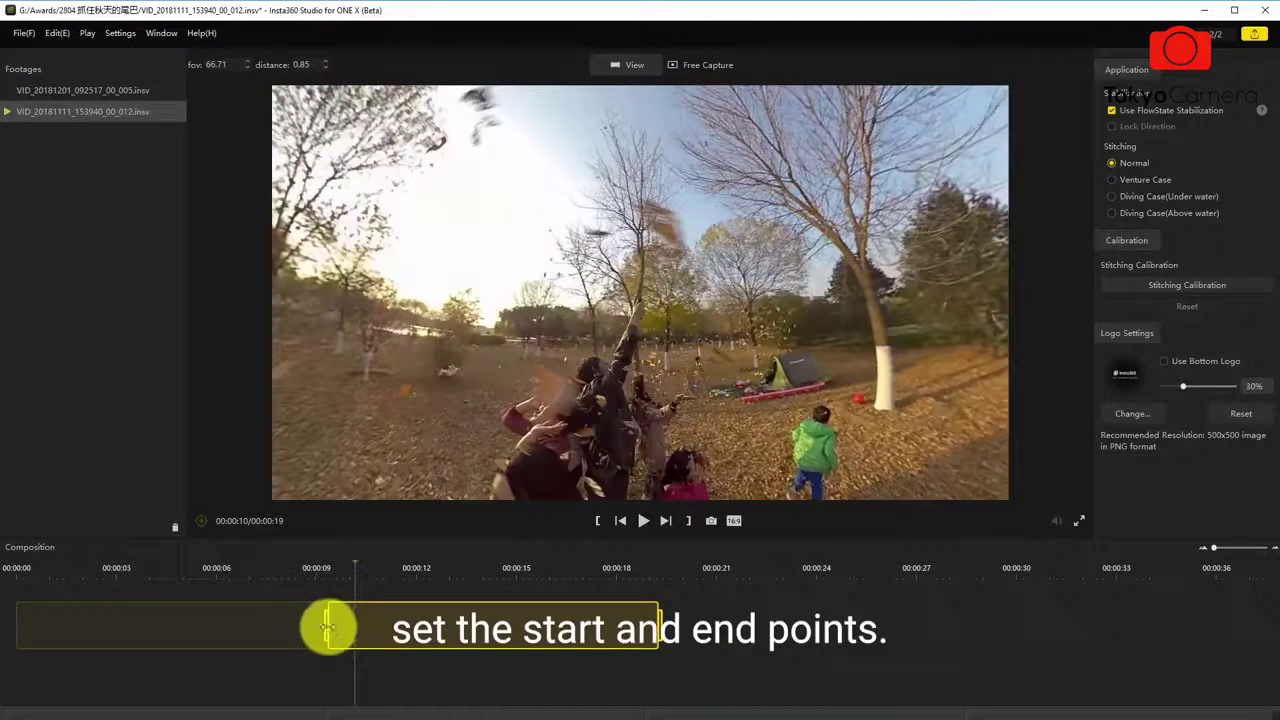
click(334, 567)
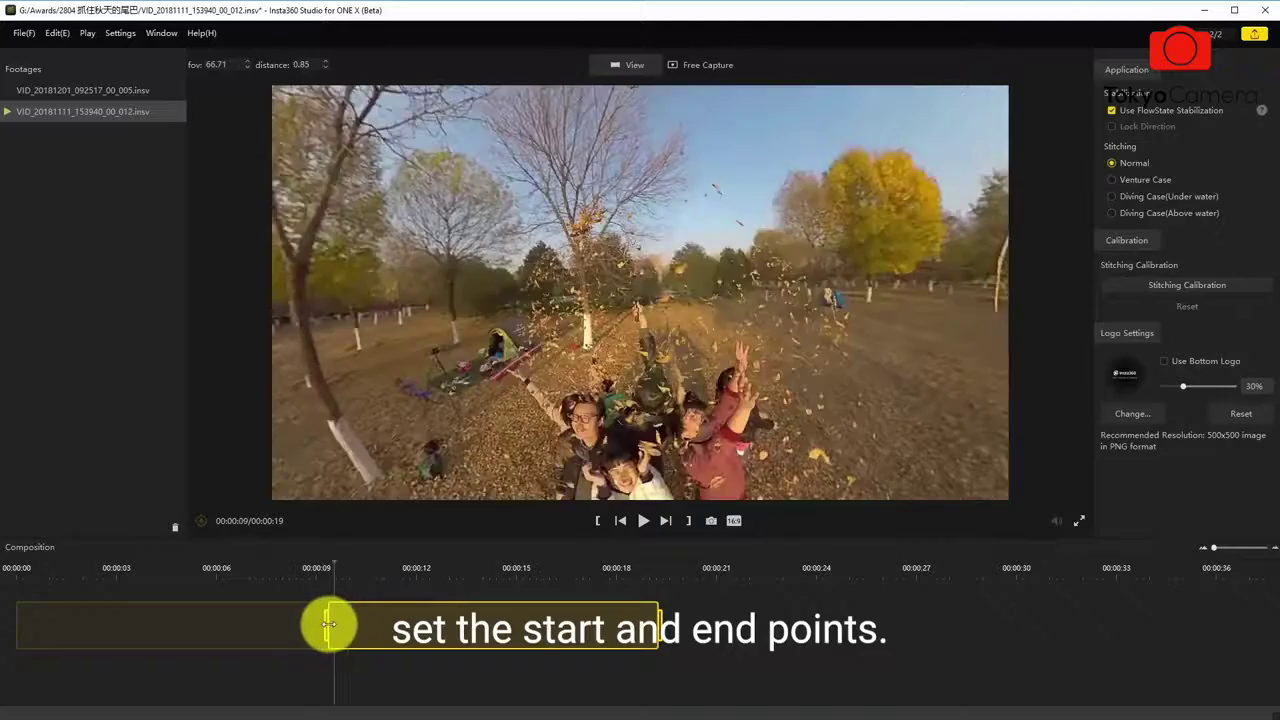
key(space)
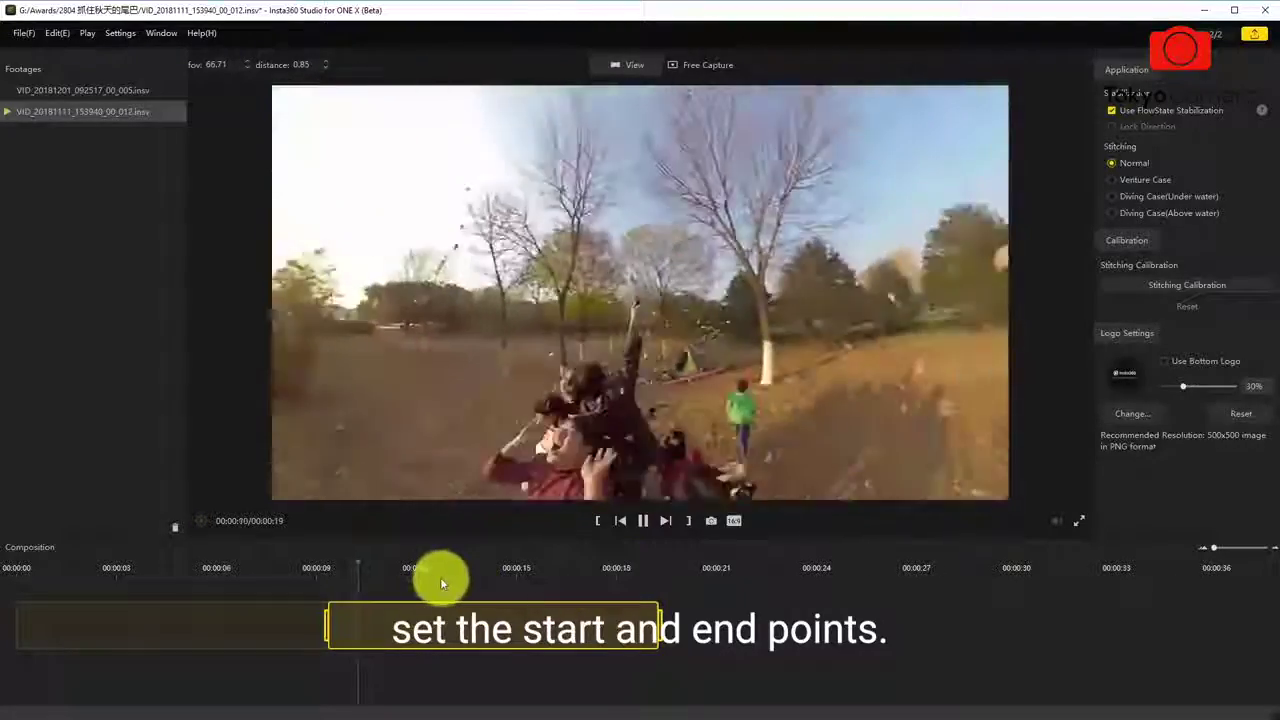
Step: Set the Bullet Time clip's end point at about 12 s and play part of the trimmed section
key(space)
click(439, 576)
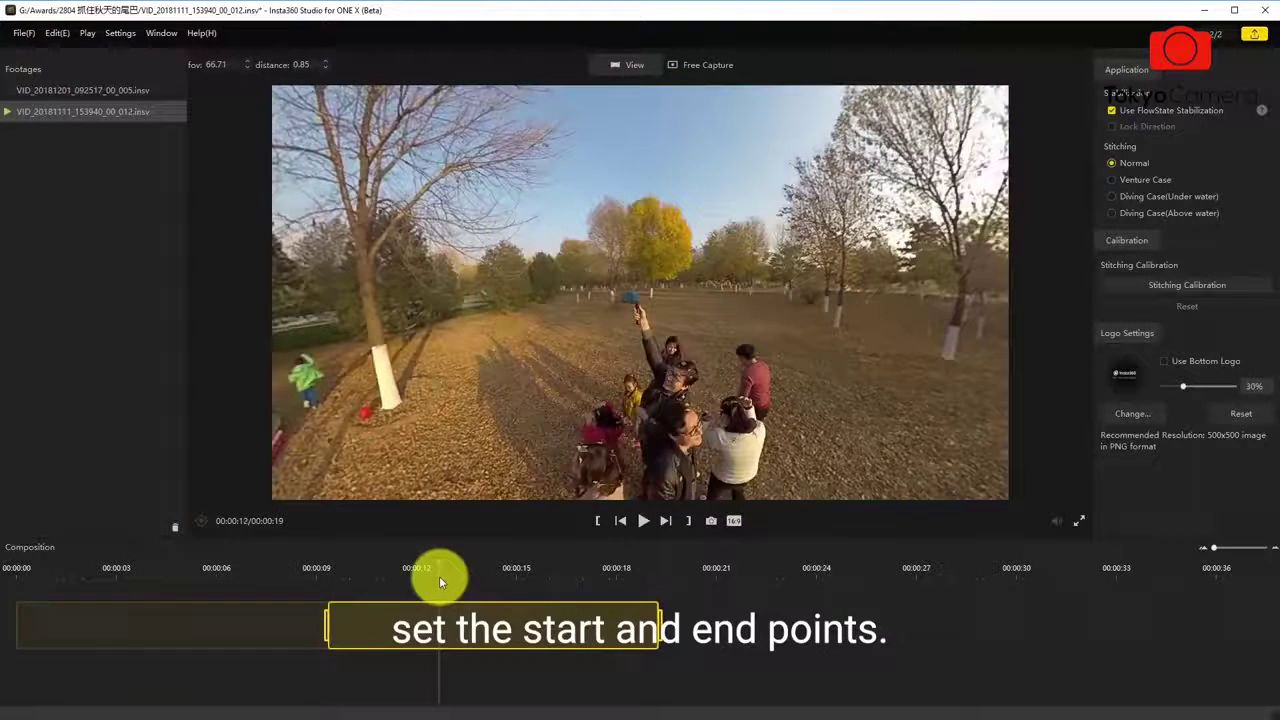
click(688, 524)
click(345, 570)
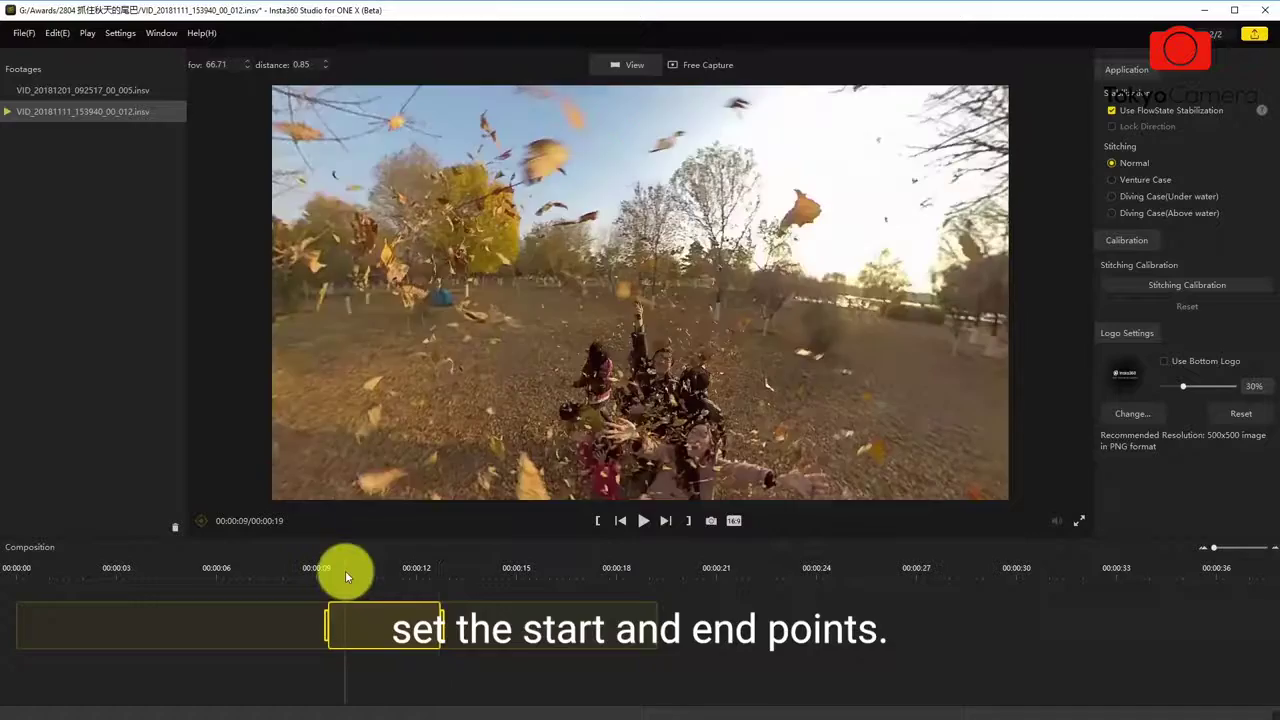
key(space)
key(space)
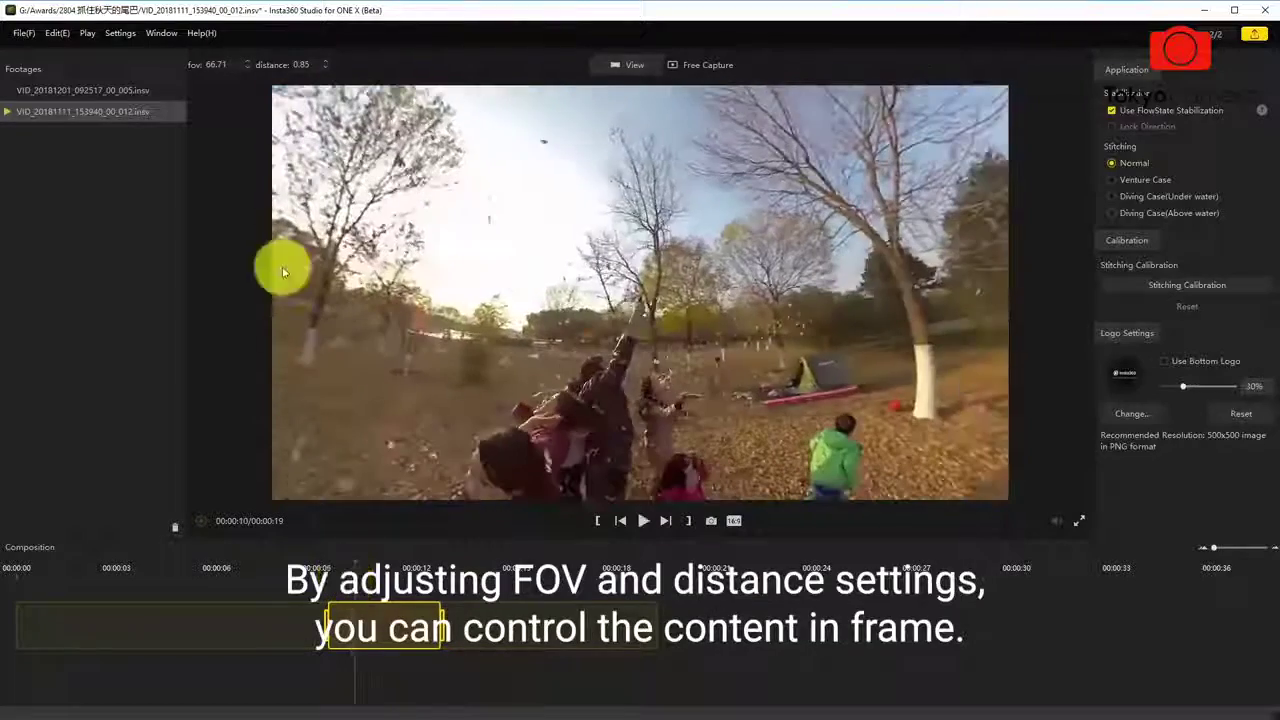
Step: Set the Bullet Time clip's fov to 67.21 and distance to 0.88, and review the available aspect ratios without changing the 16:9 ratio
click(245, 66)
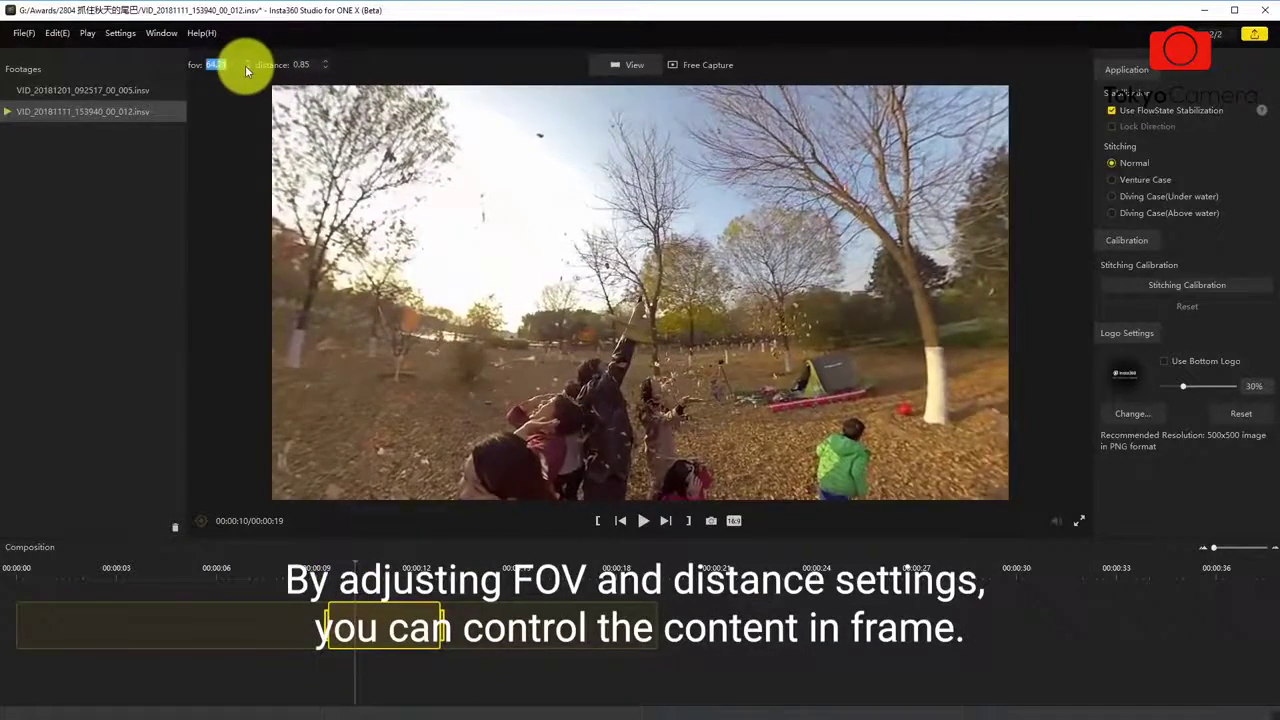
text(67.21)
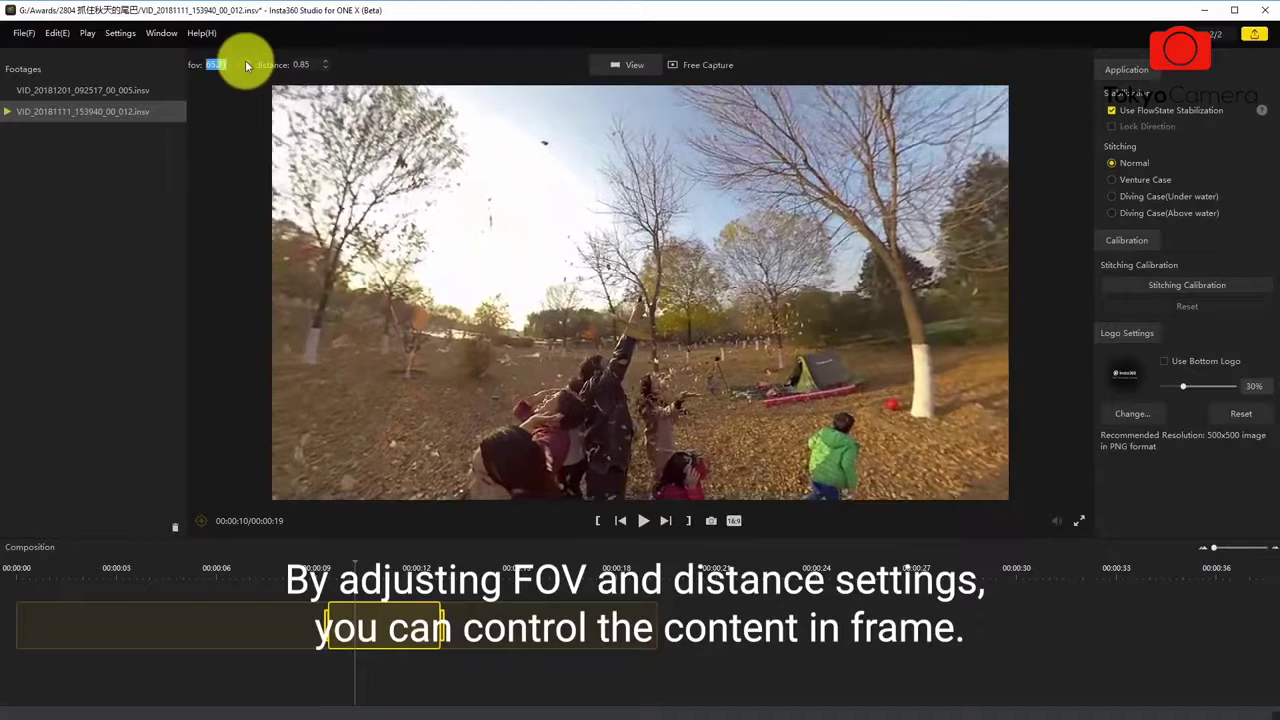
click(300, 64)
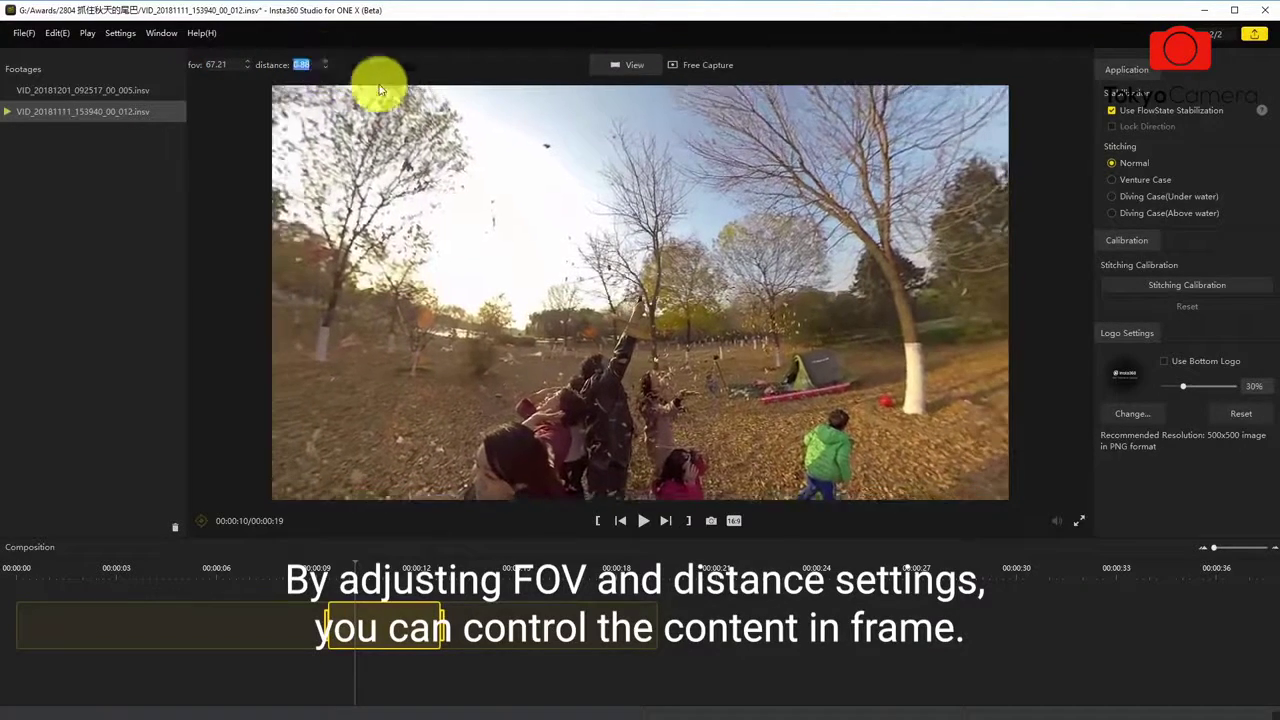
click(736, 524)
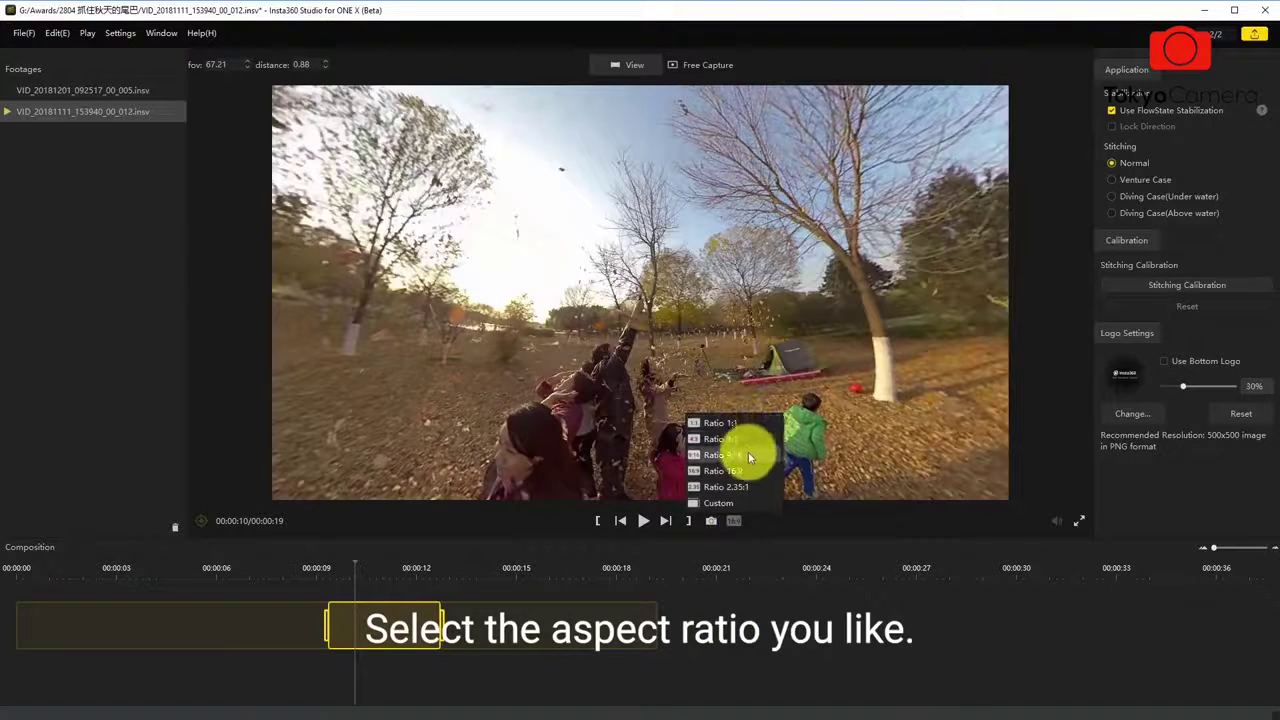
click(762, 558)
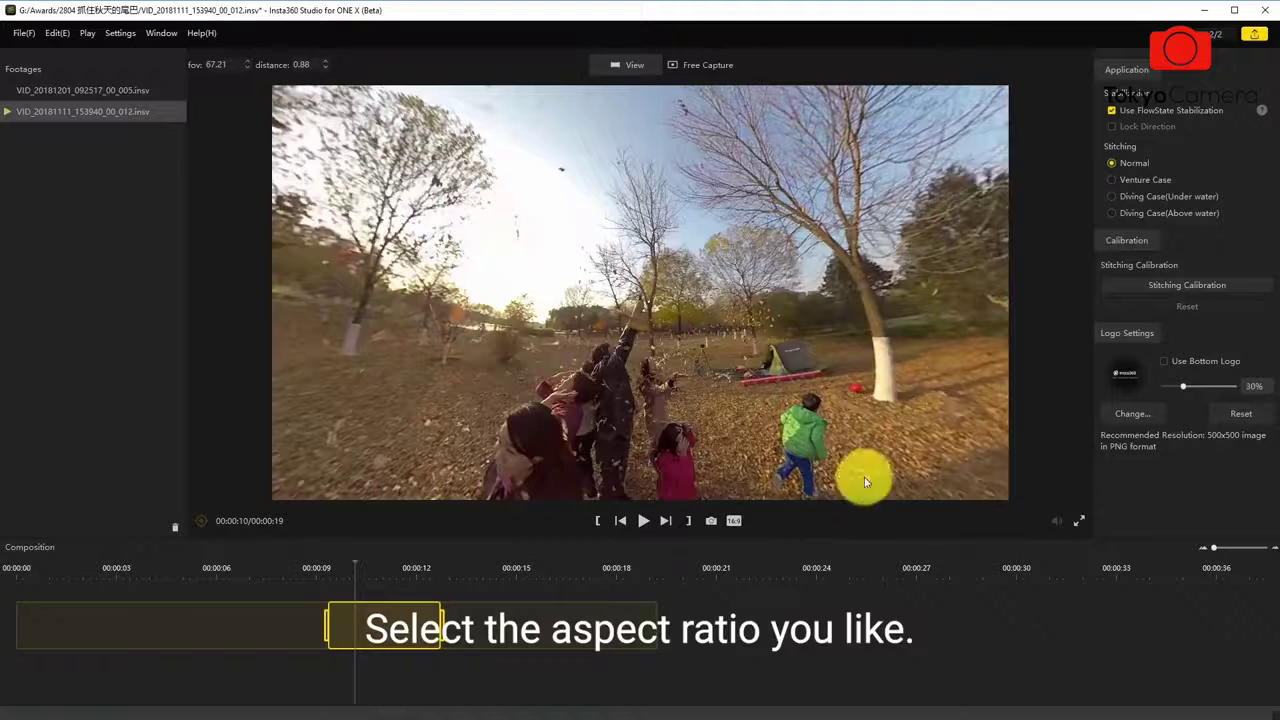
Step: Try to switch the Bullet Time clip to Free Capture, and try the Venture Case stitching mode
click(713, 68)
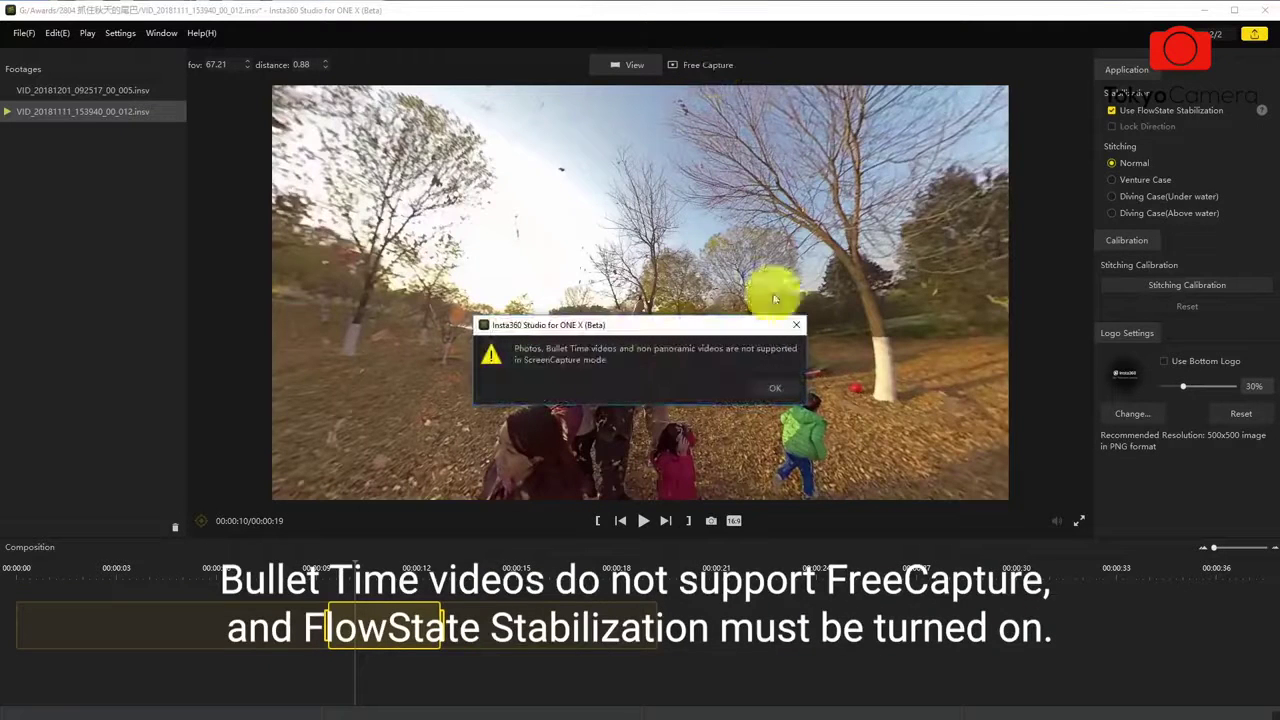
click(786, 396)
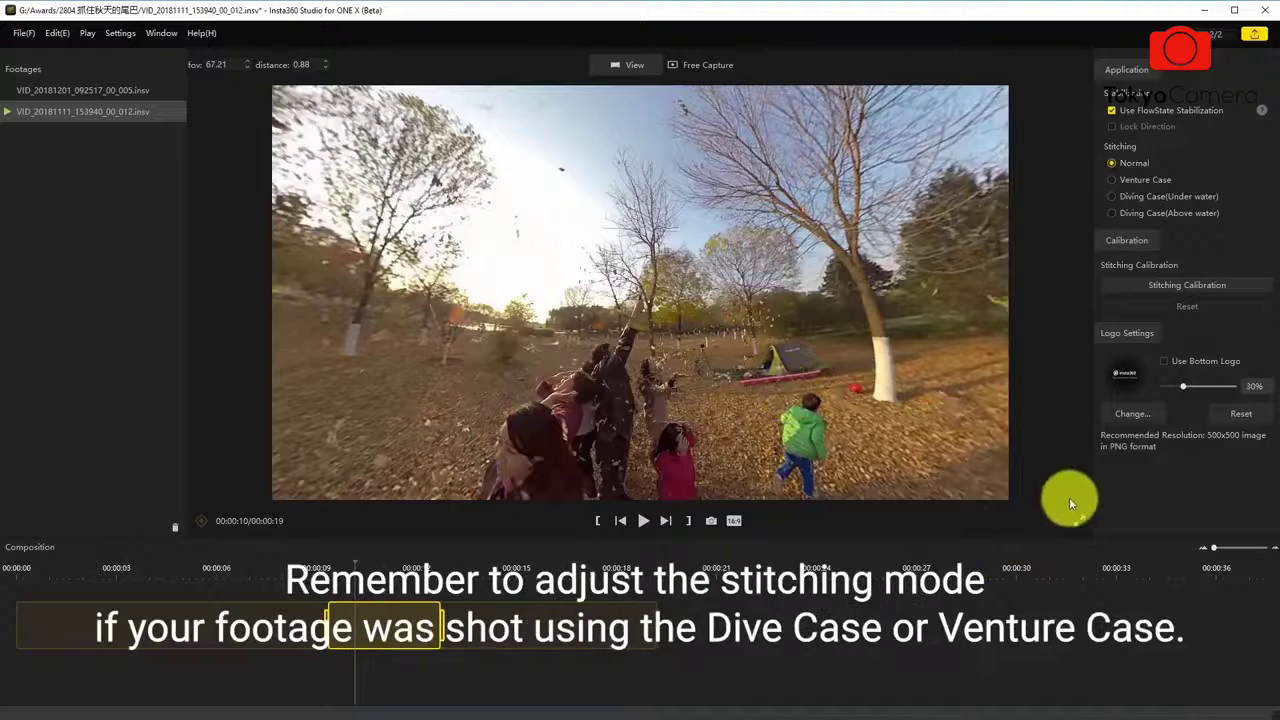
click(1113, 180)
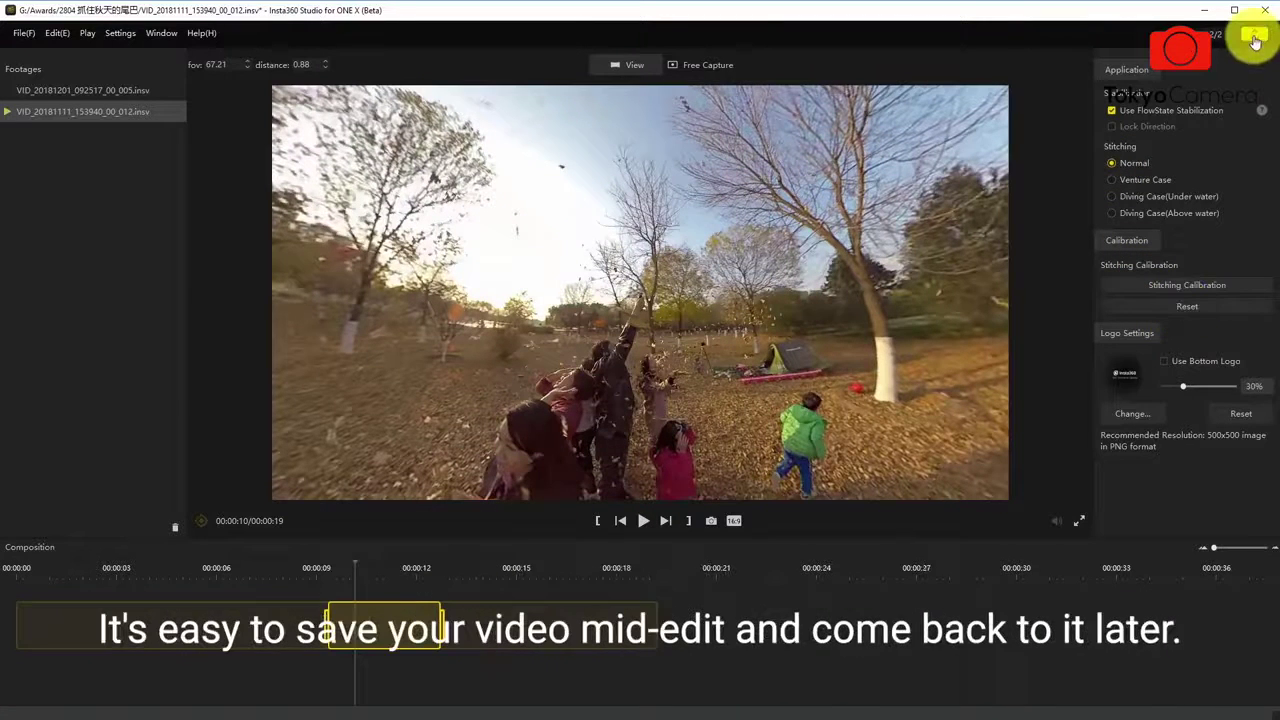
Step: Save the Bullet Time clip's changes and export it to the Desktop at 1920 x 1080 with the Original bitrate
click(1264, 10)
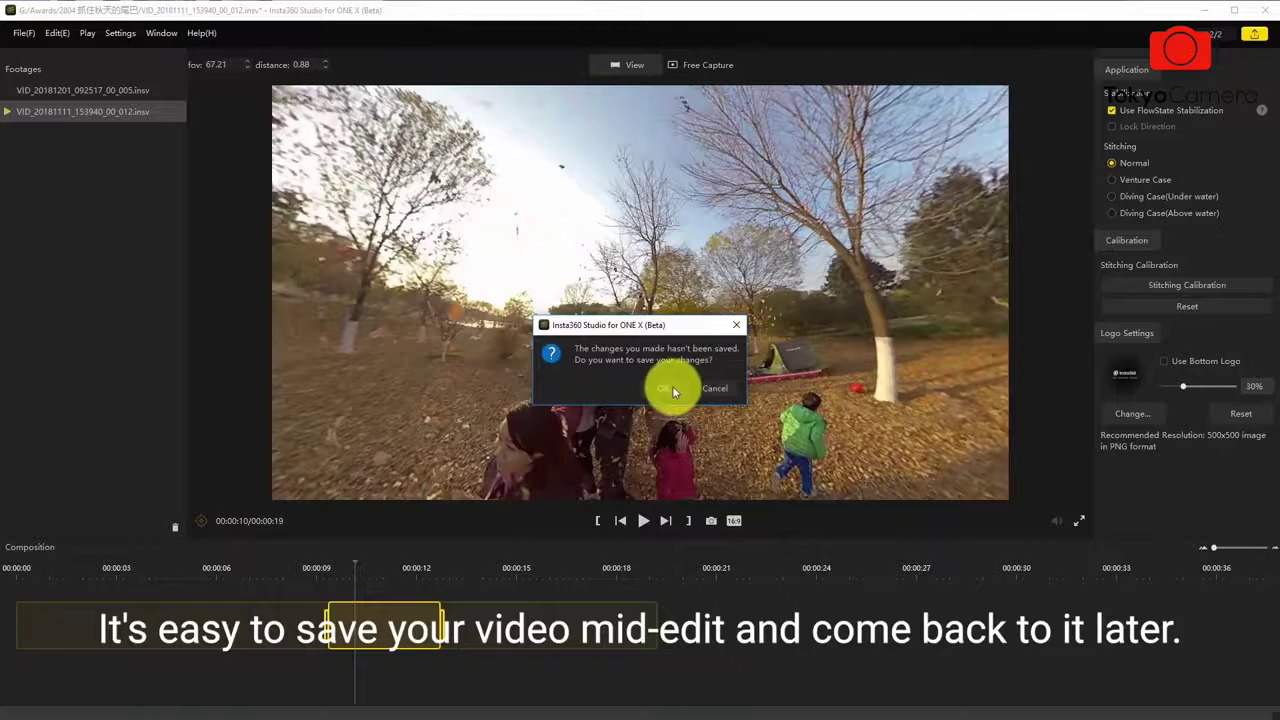
click(668, 389)
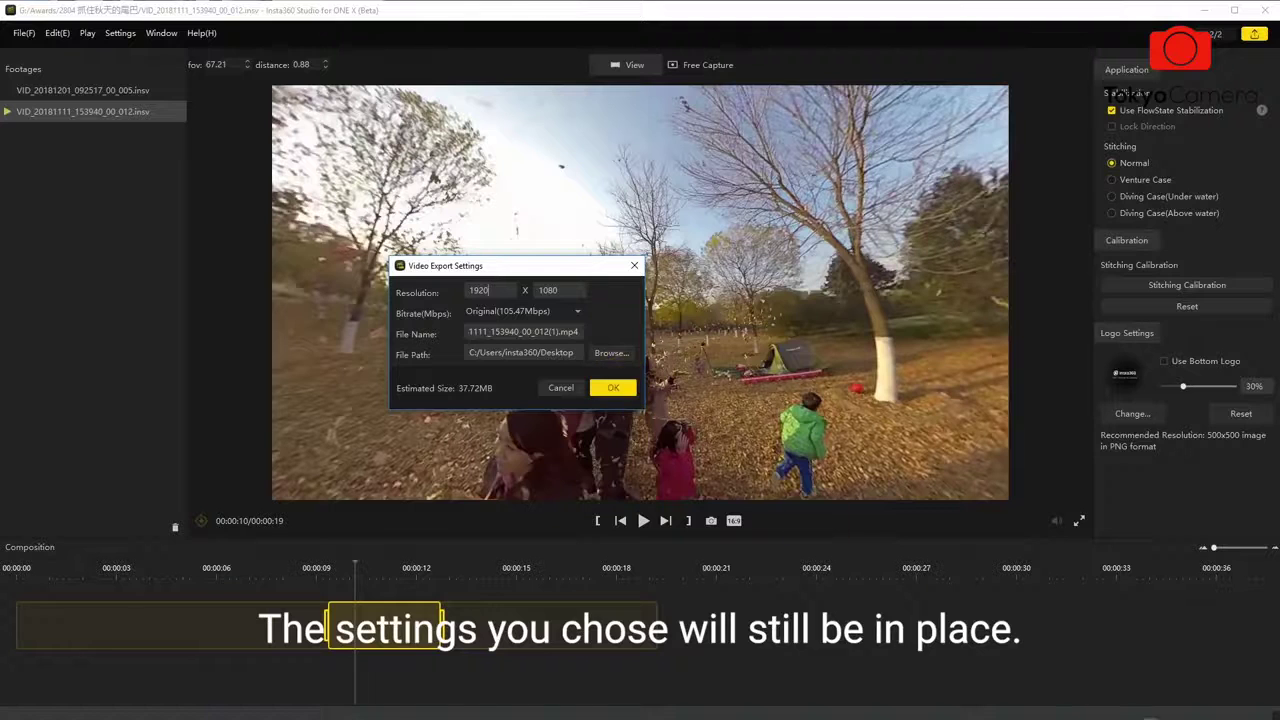
click(600, 392)
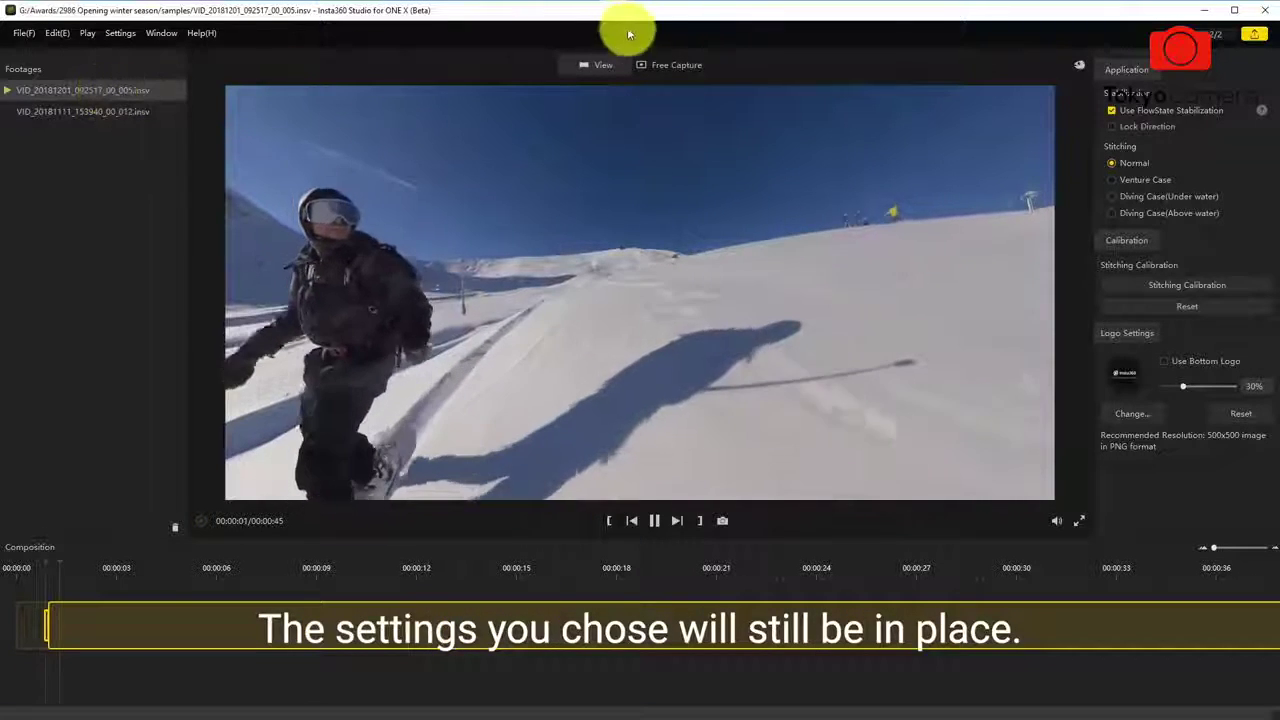
Step: Reopen Free Capture for VID_20181201_092517_00_005.insv and examine its saved keyframes along the timeline
click(665, 64)
drag(563, 706, 491, 712)
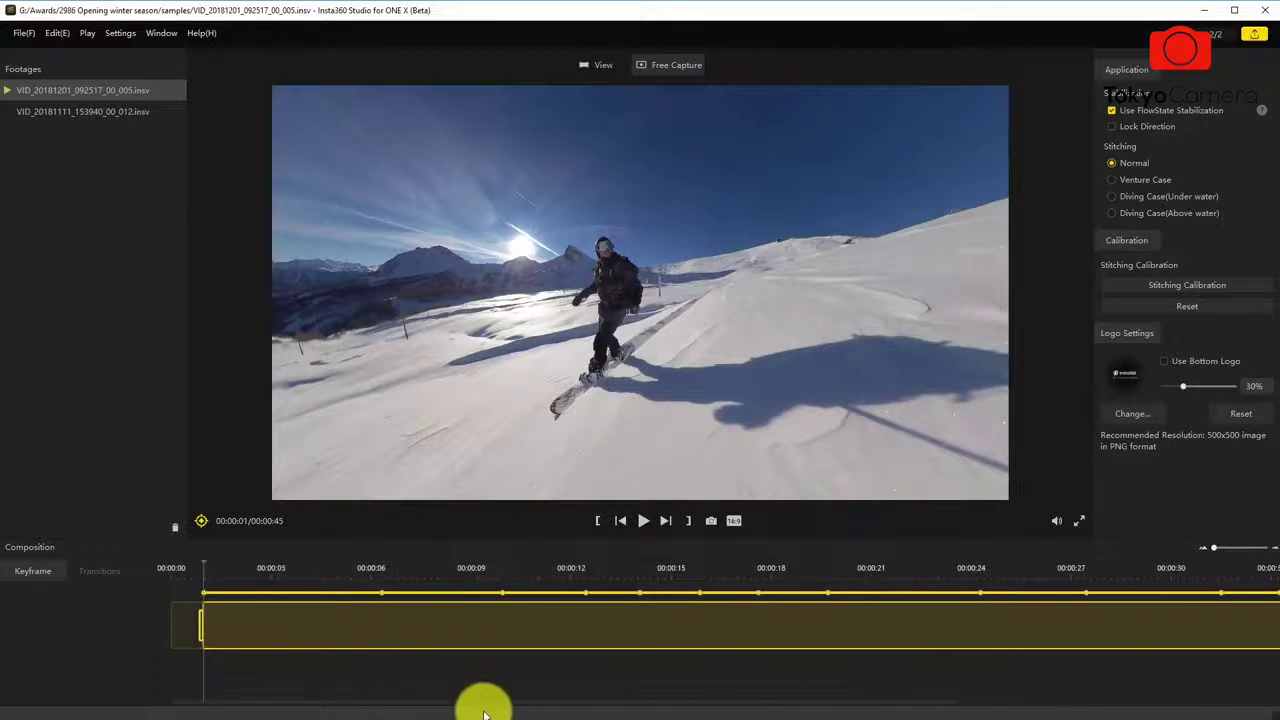